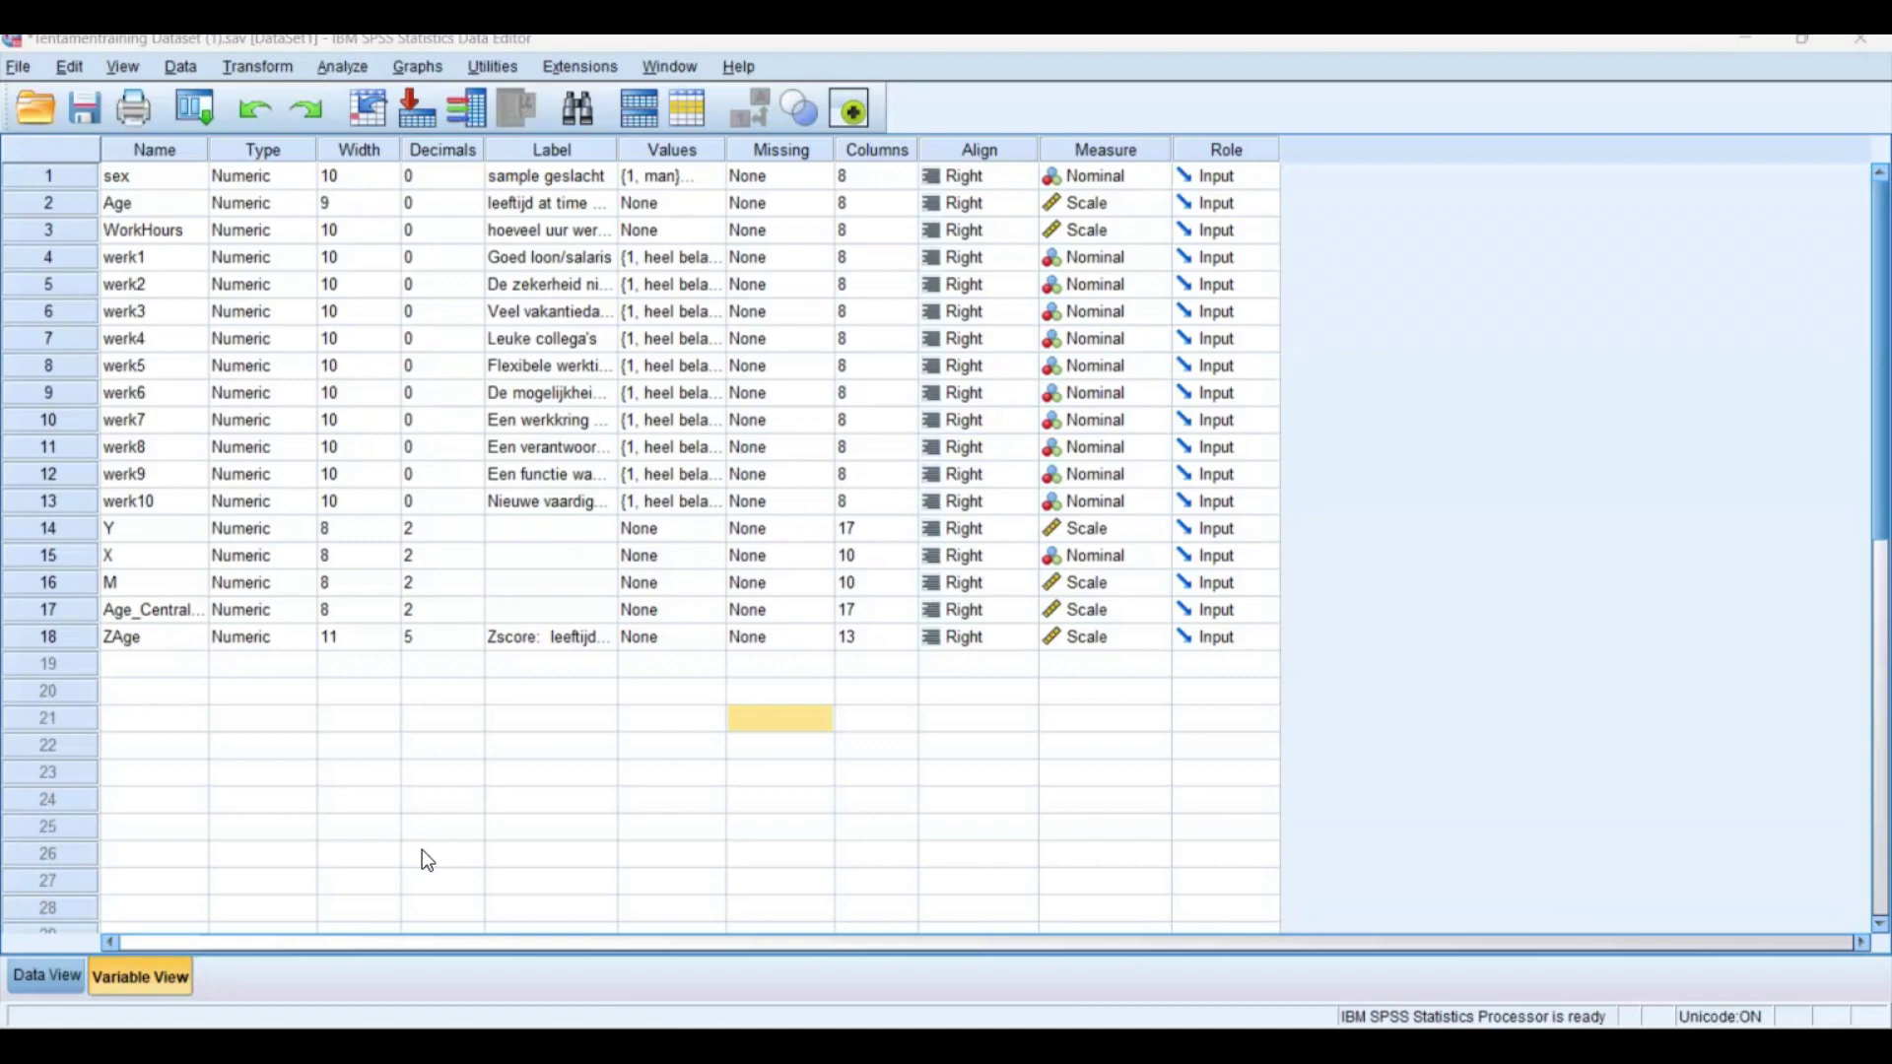
In Data View, set Select Cases to use 'If condition is satisfied'.
left_click(148, 956)
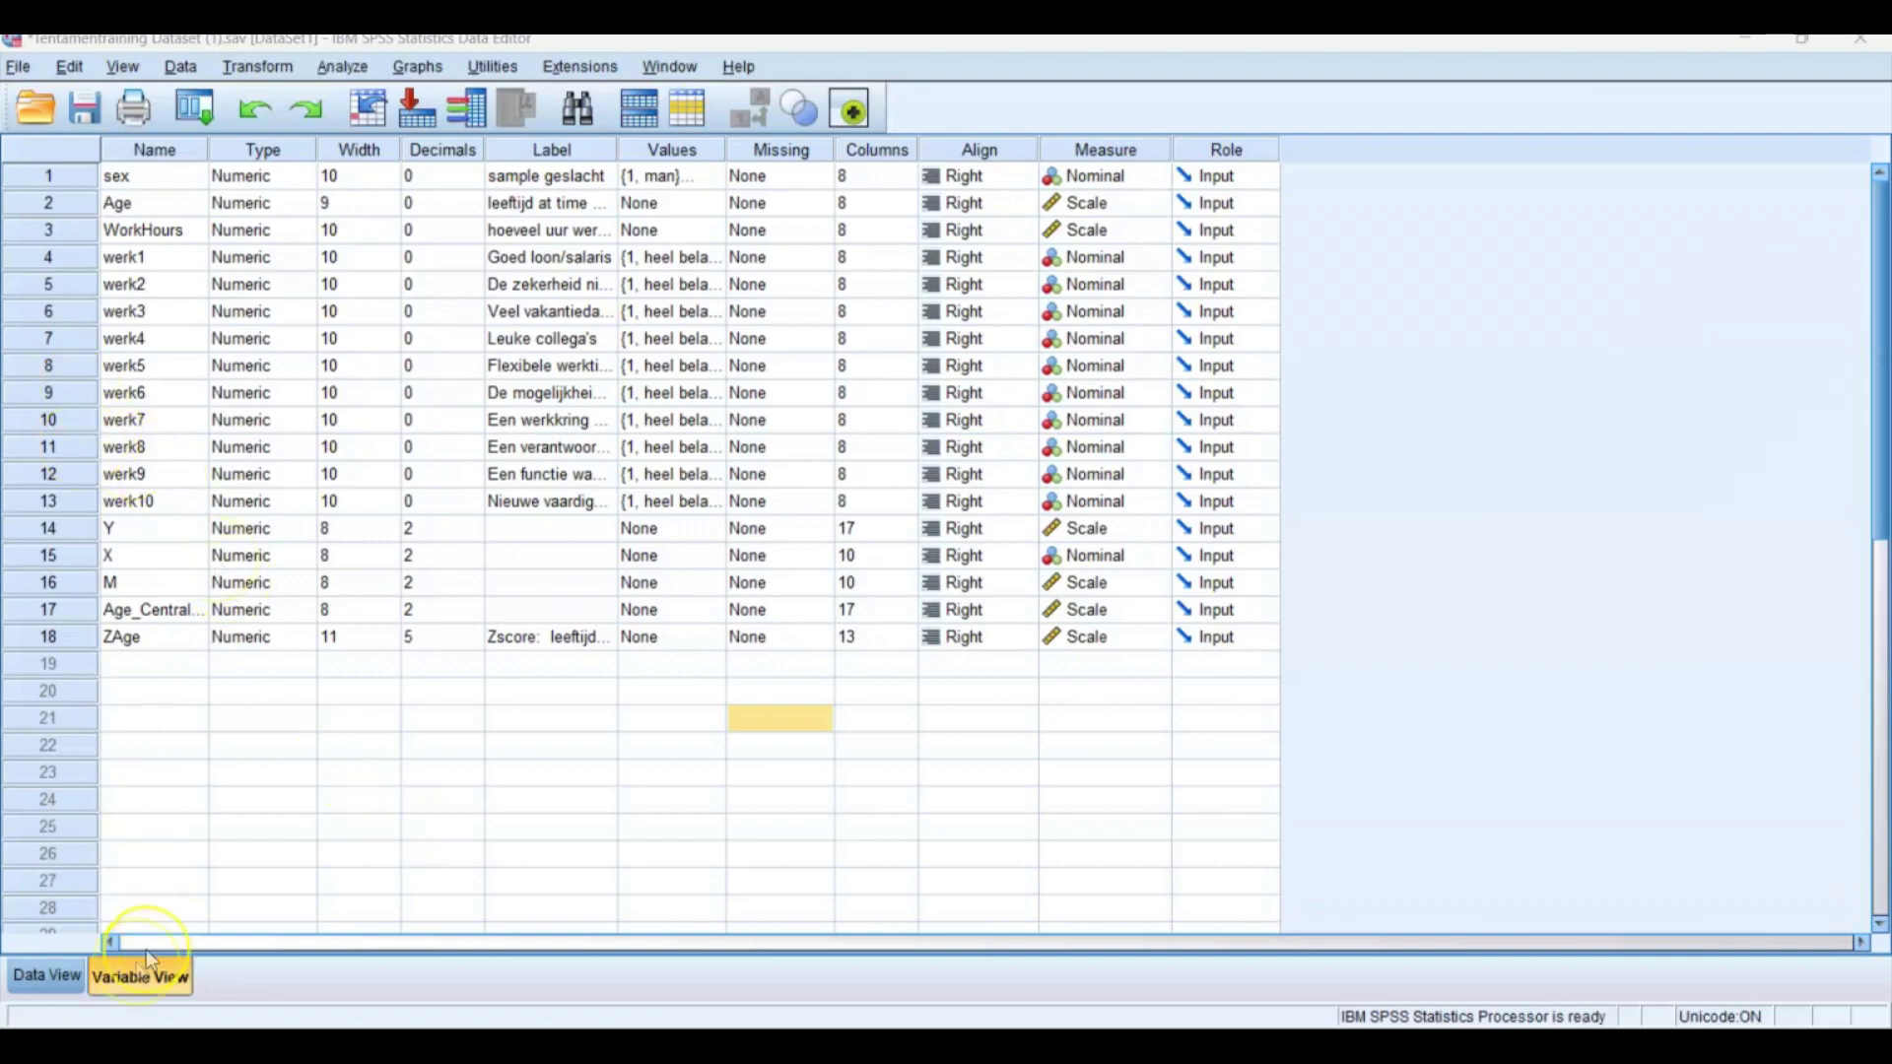
left_click(42, 977)
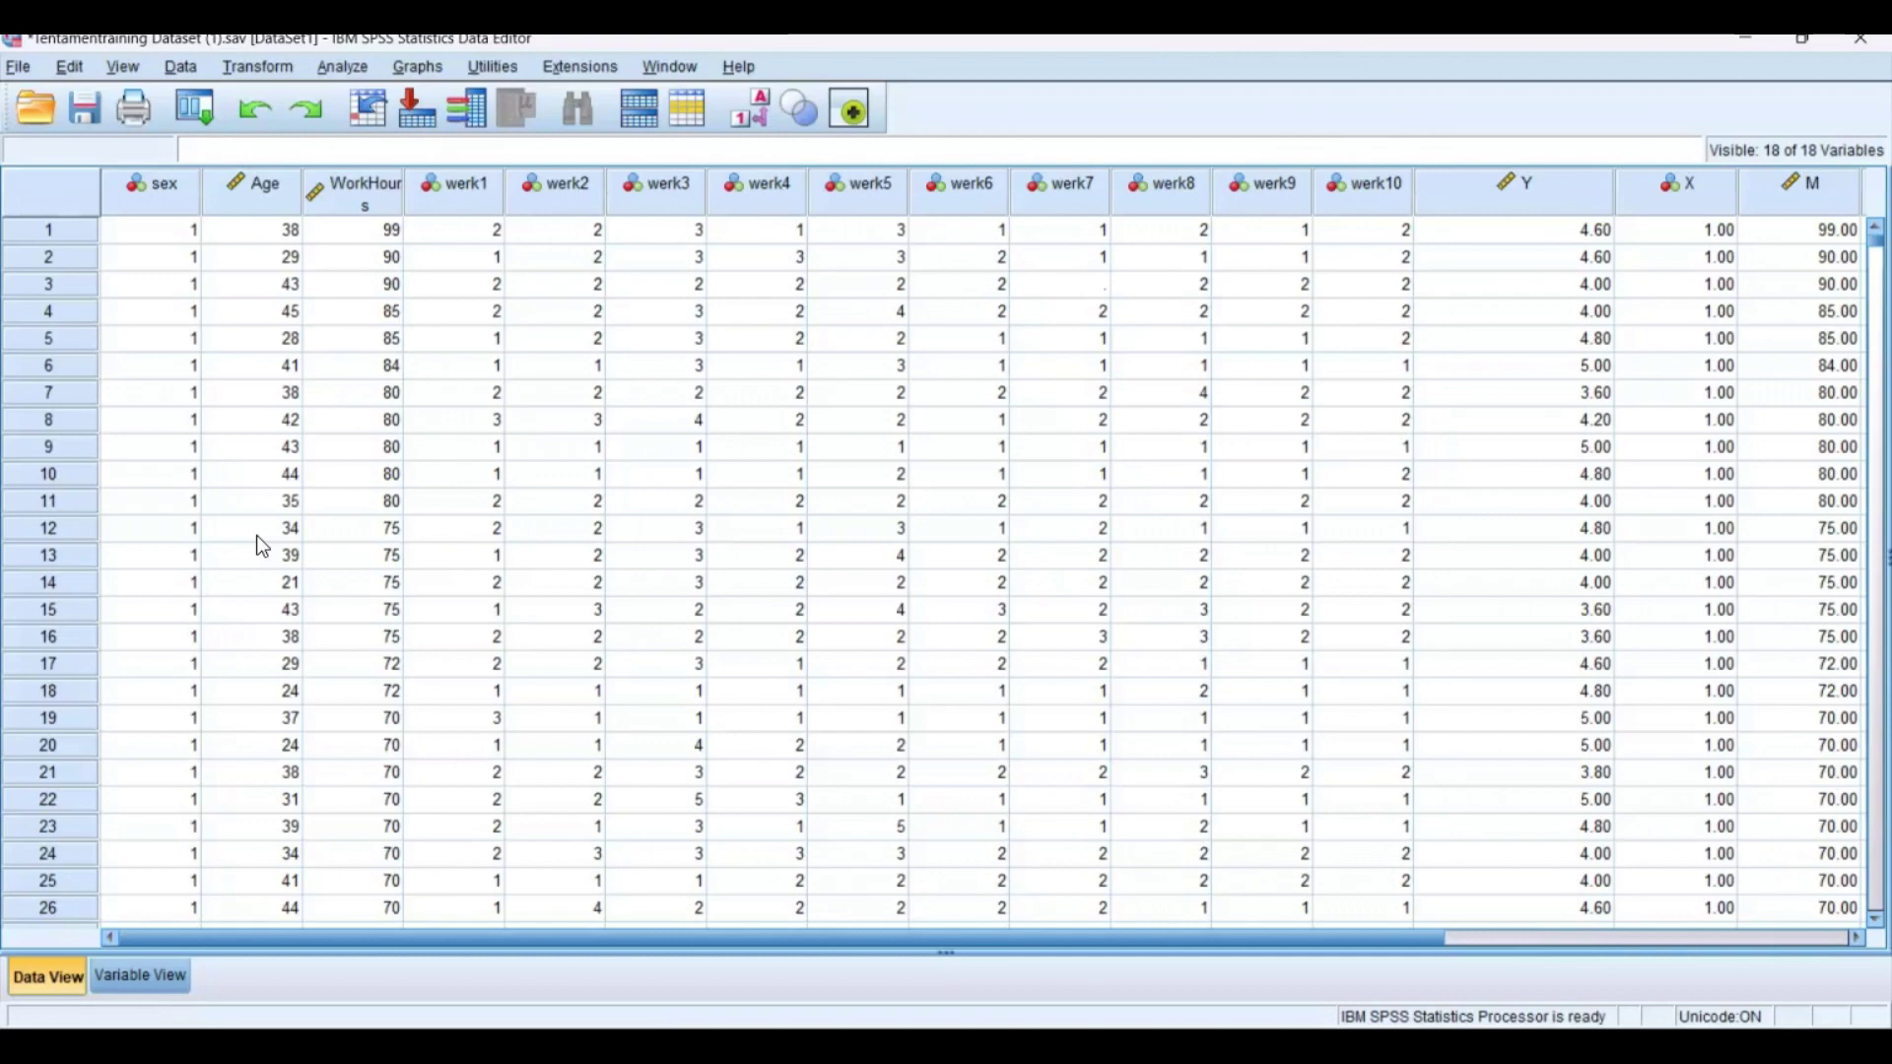
left_click(173, 69)
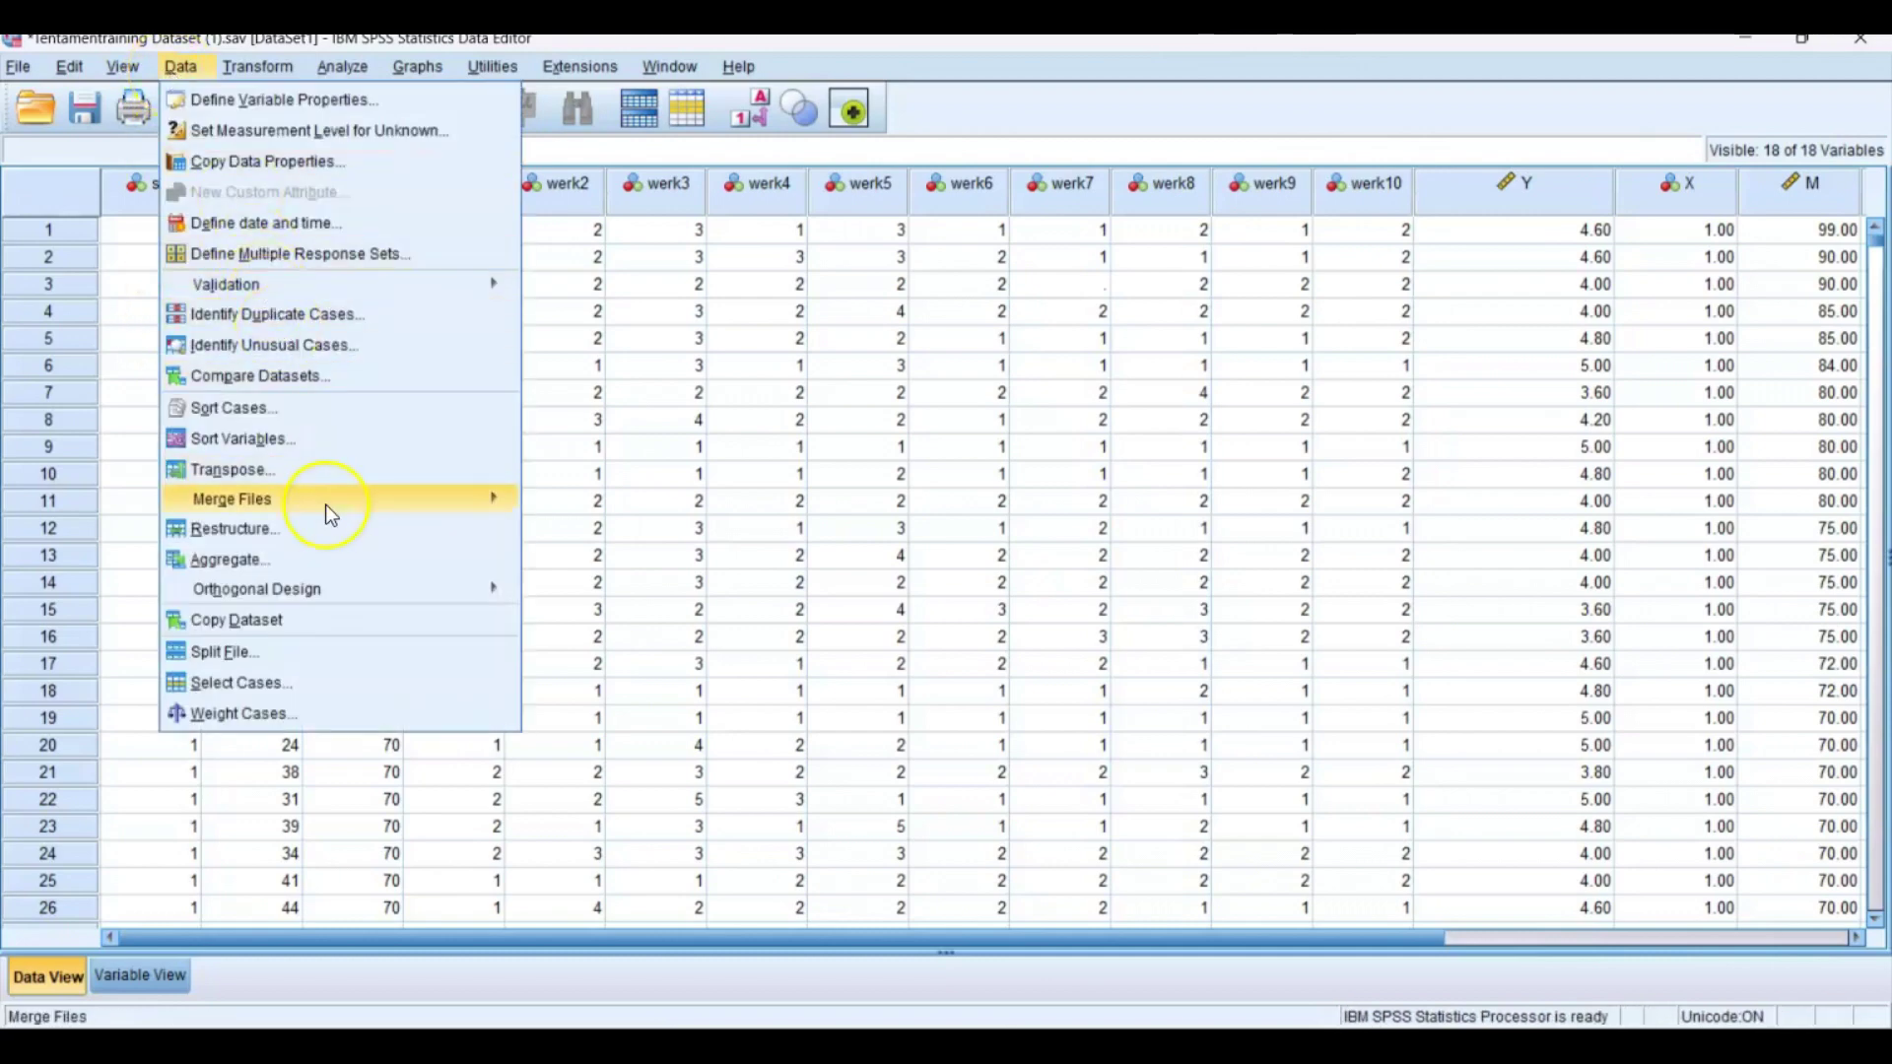
left_click(301, 692)
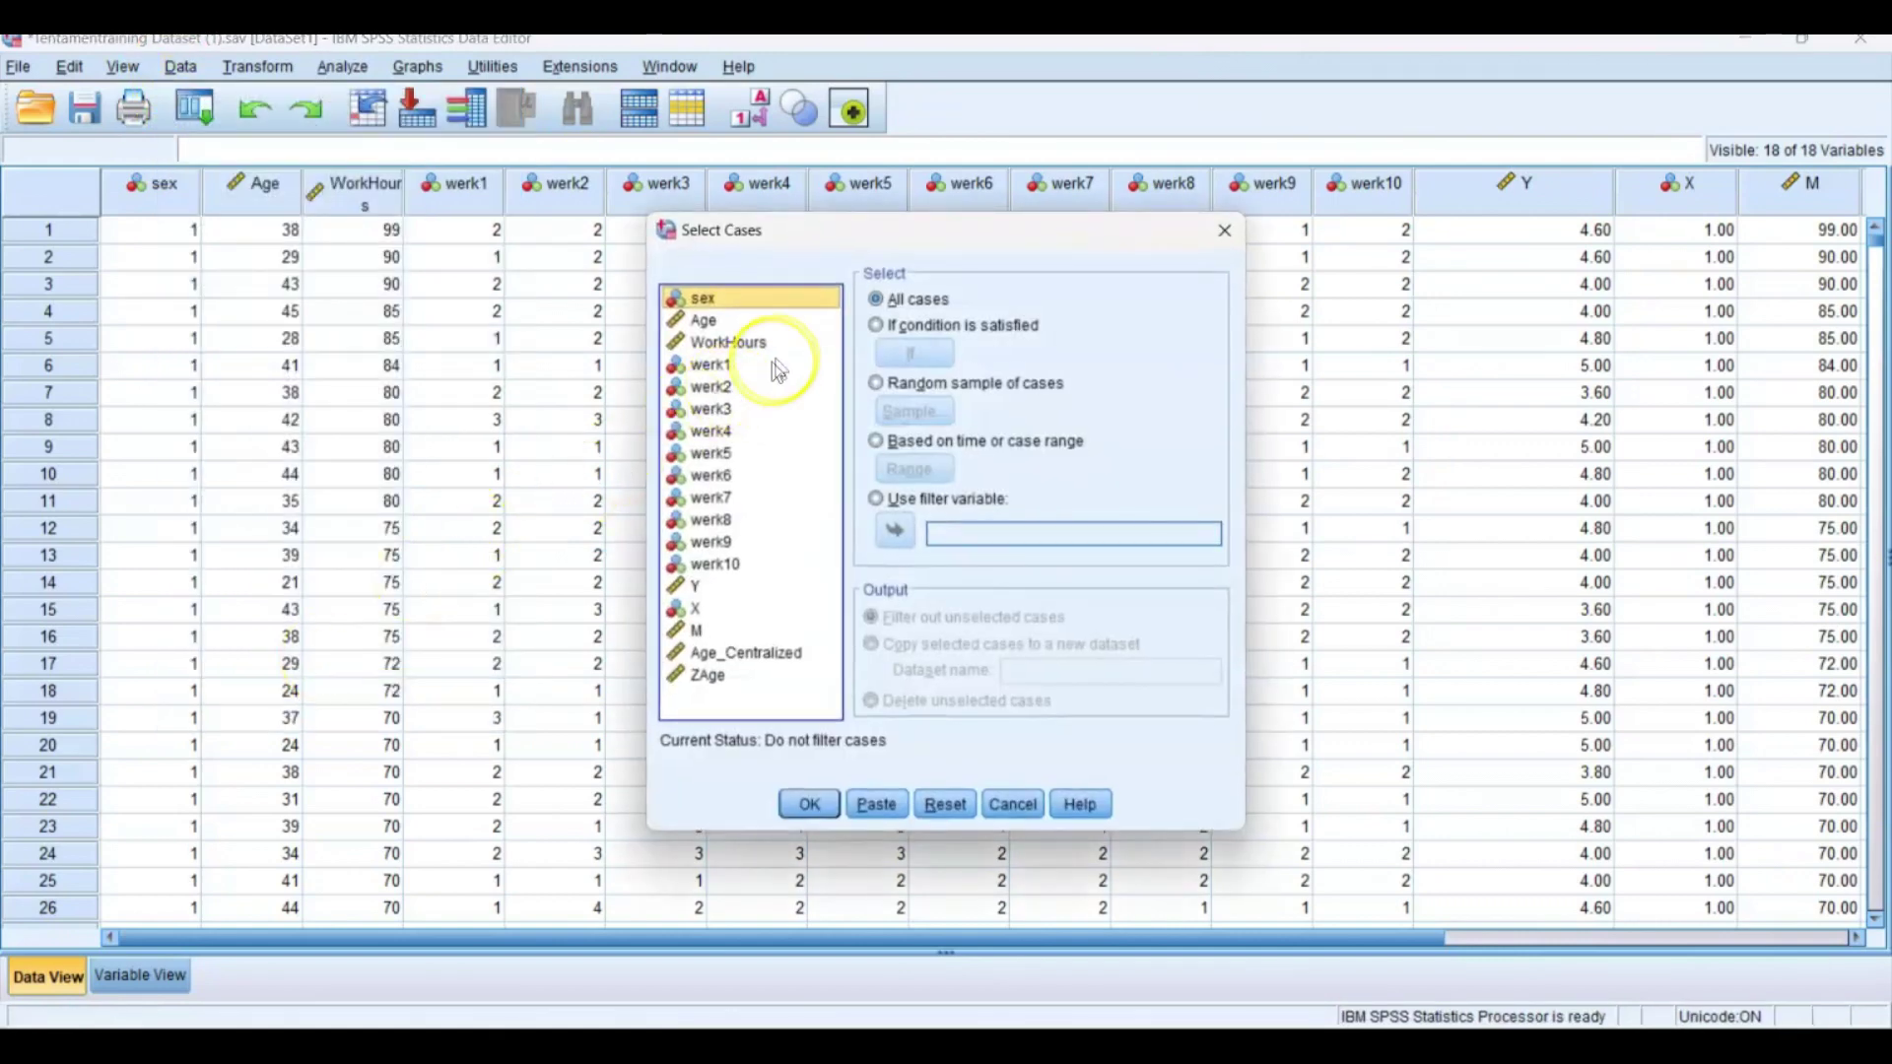
left_click(874, 331)
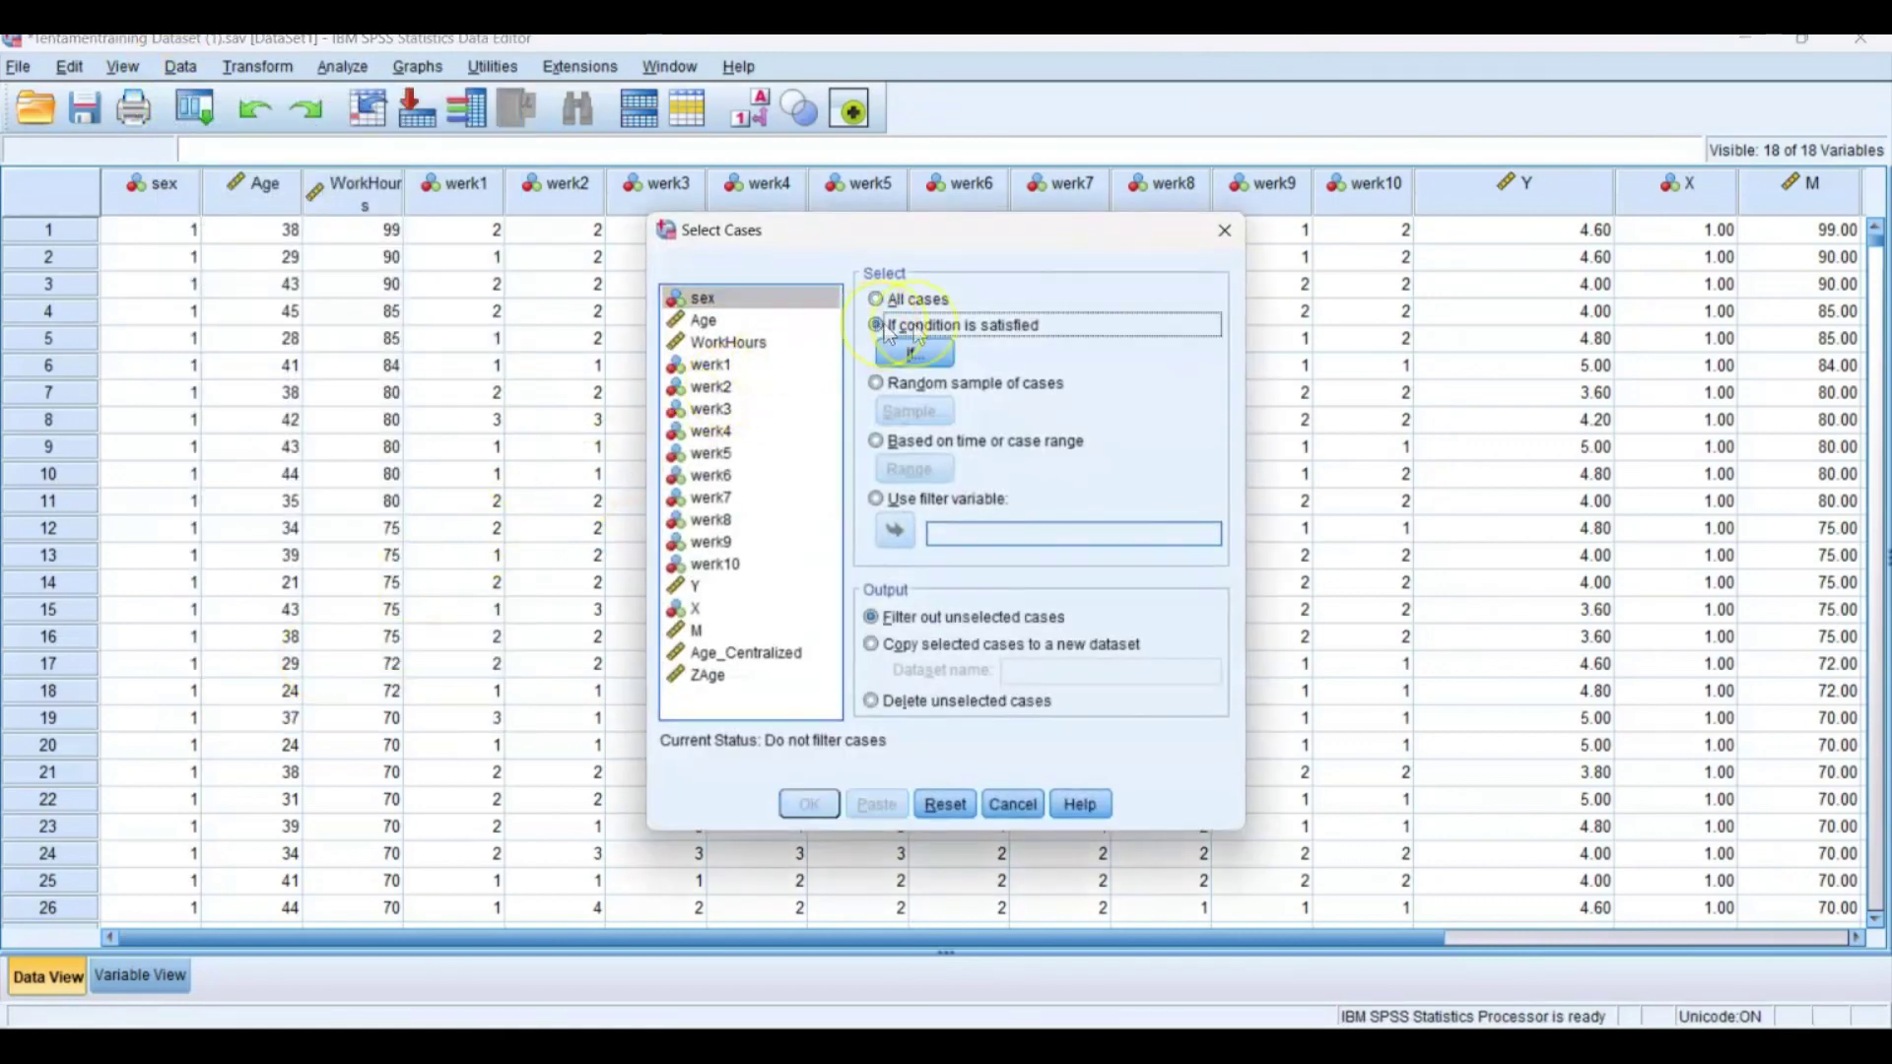
left_click(915, 335)
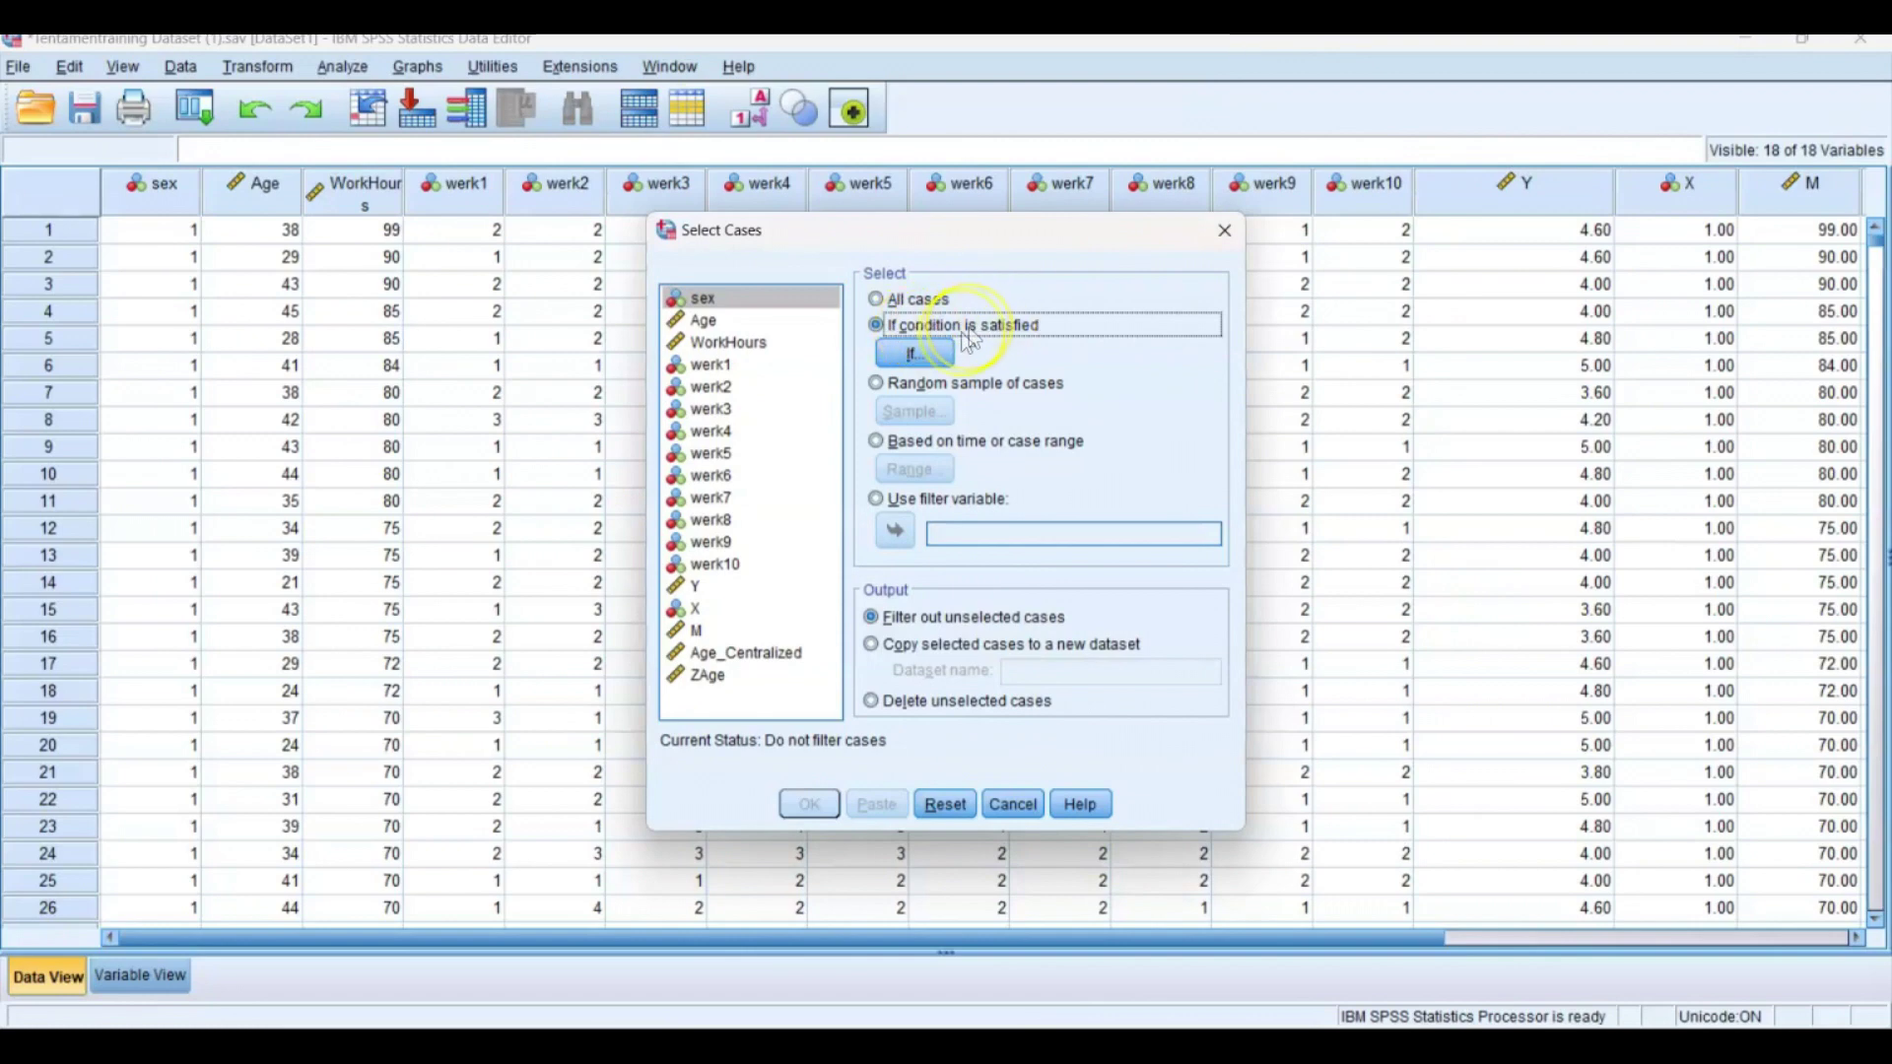
Build the selection condition Age < 30 and confirm it.
left_click(926, 353)
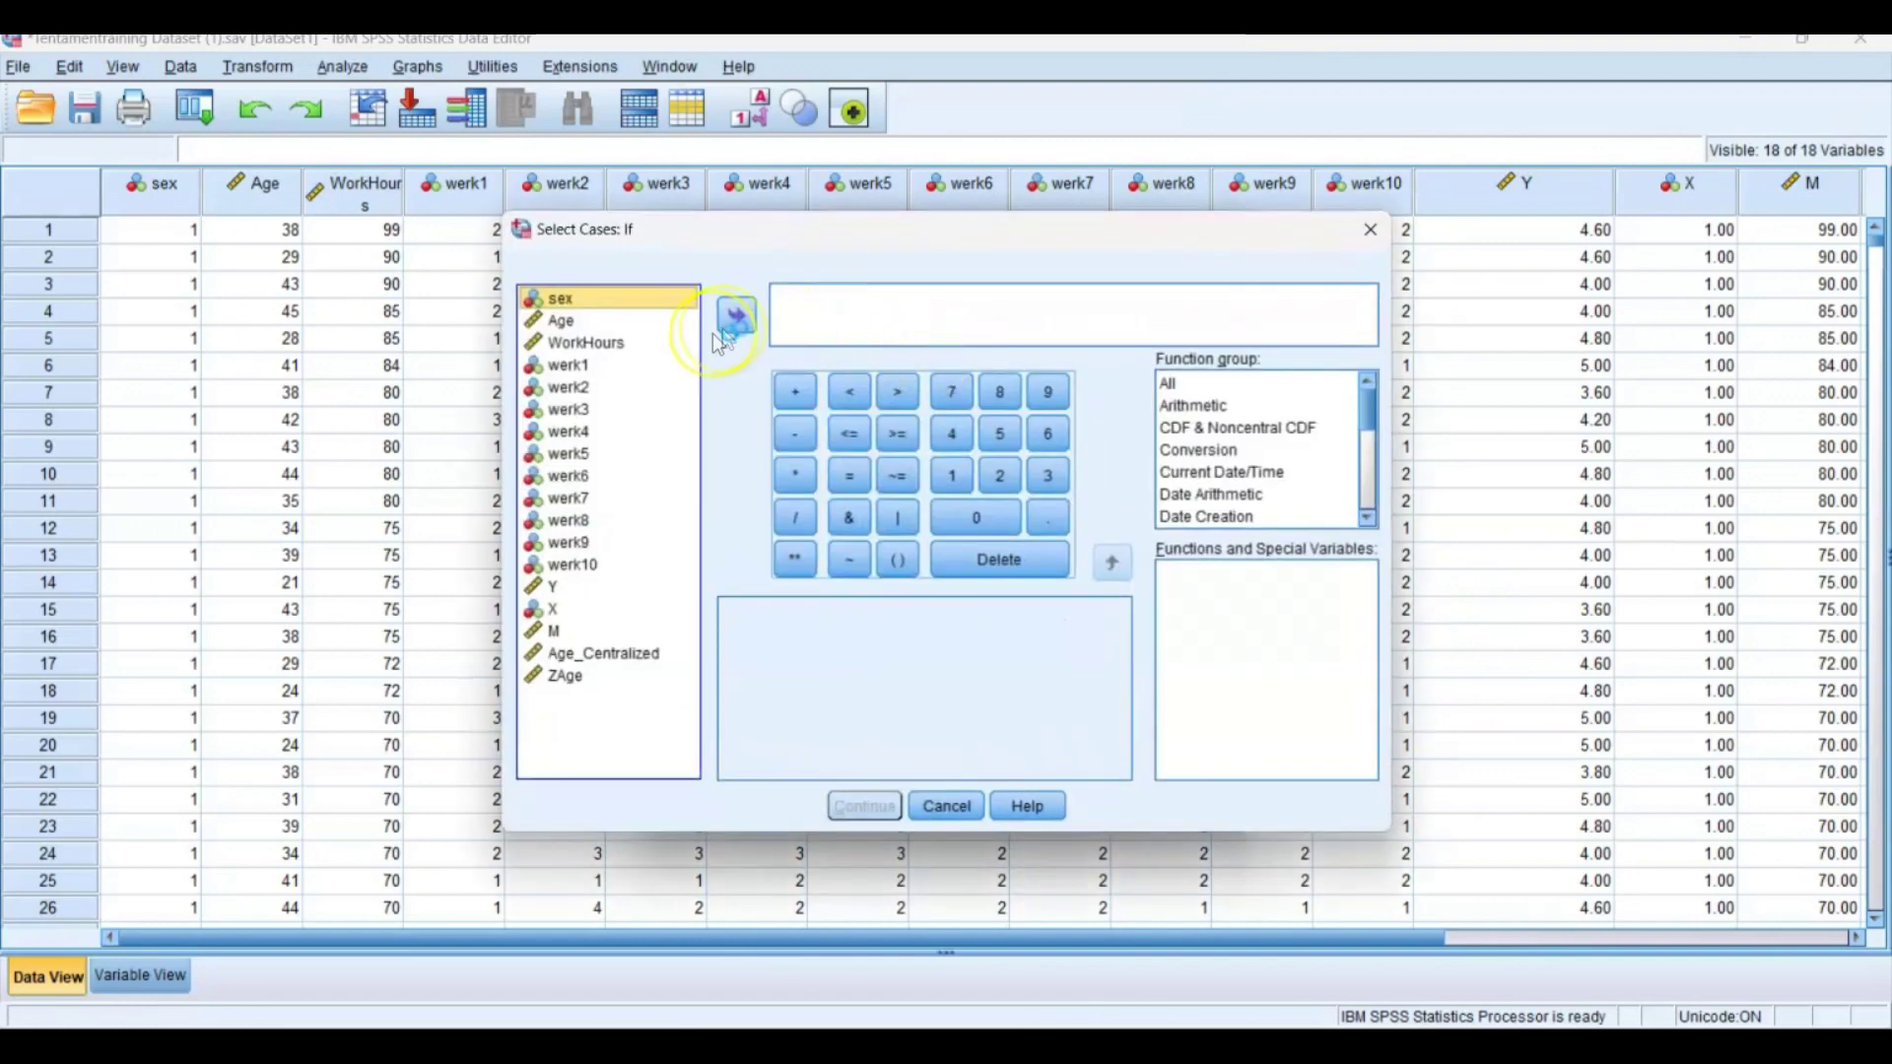
left_click(613, 320)
left_click(731, 318)
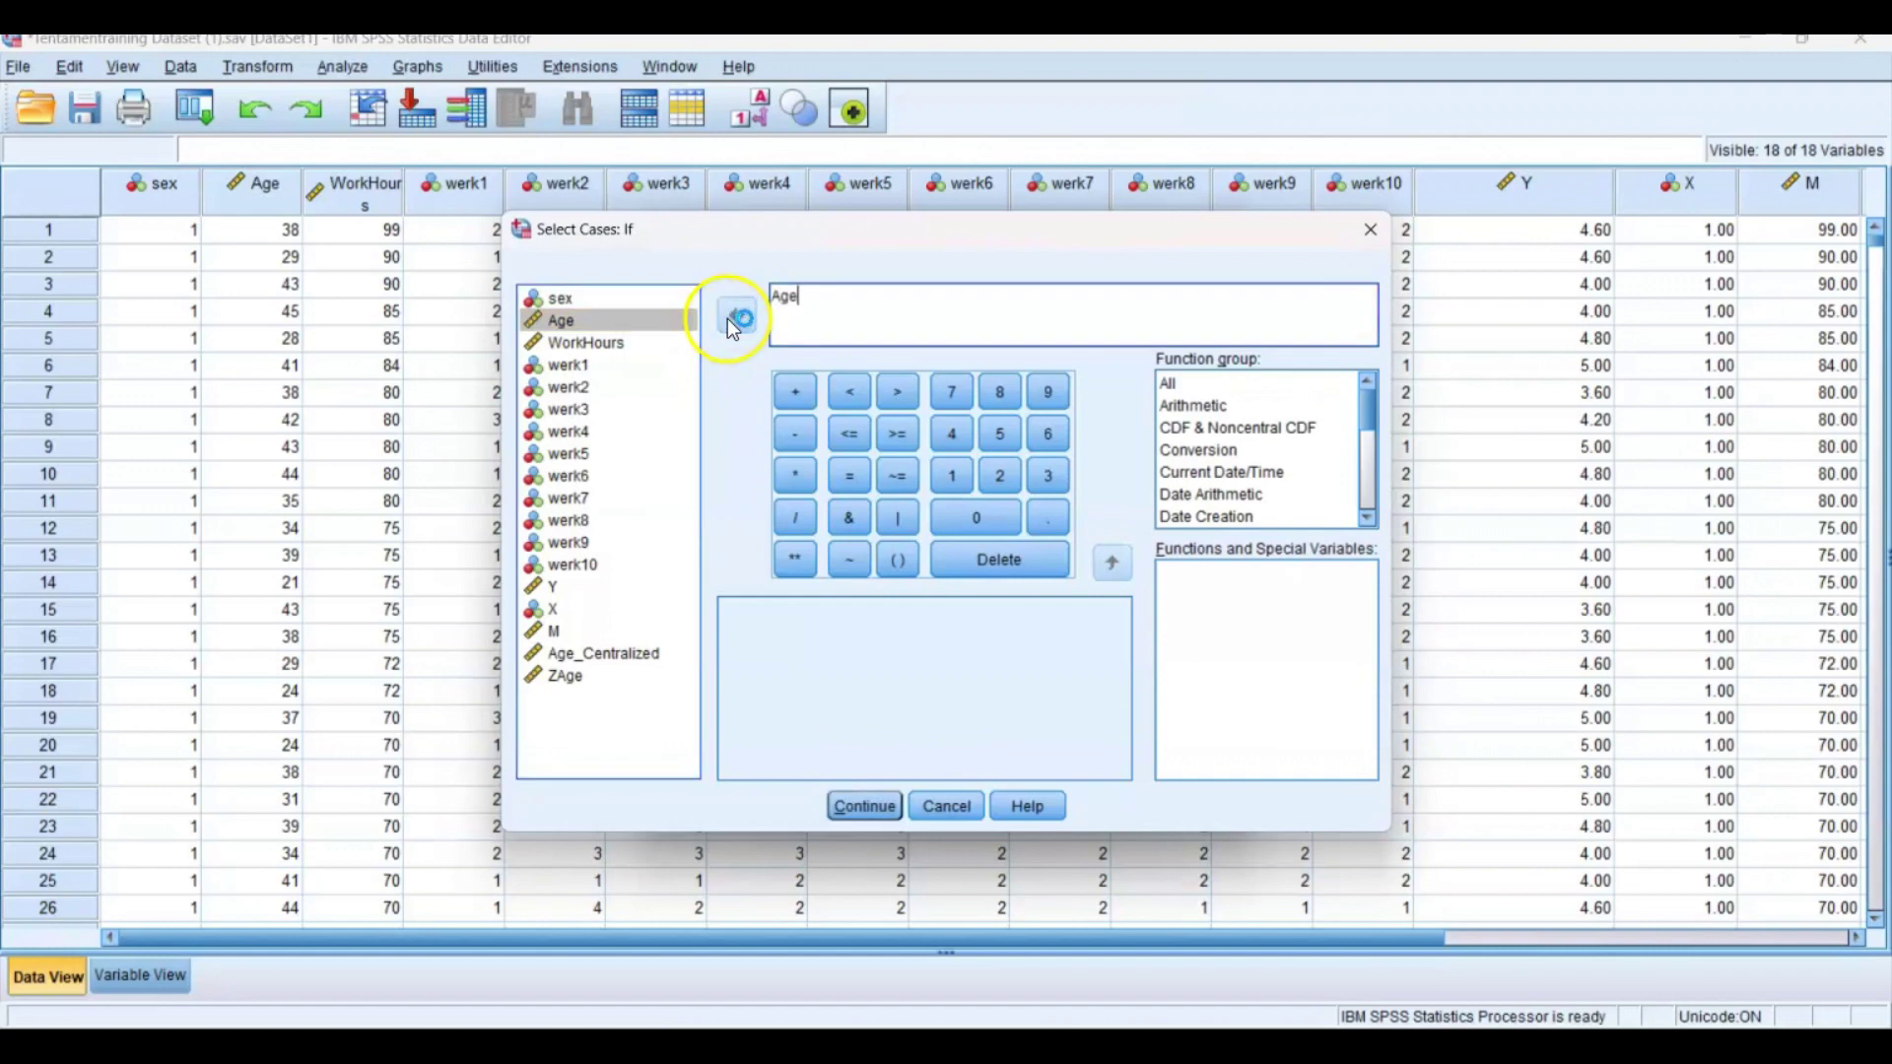
left_click(845, 374)
left_click(872, 298)
type("30")
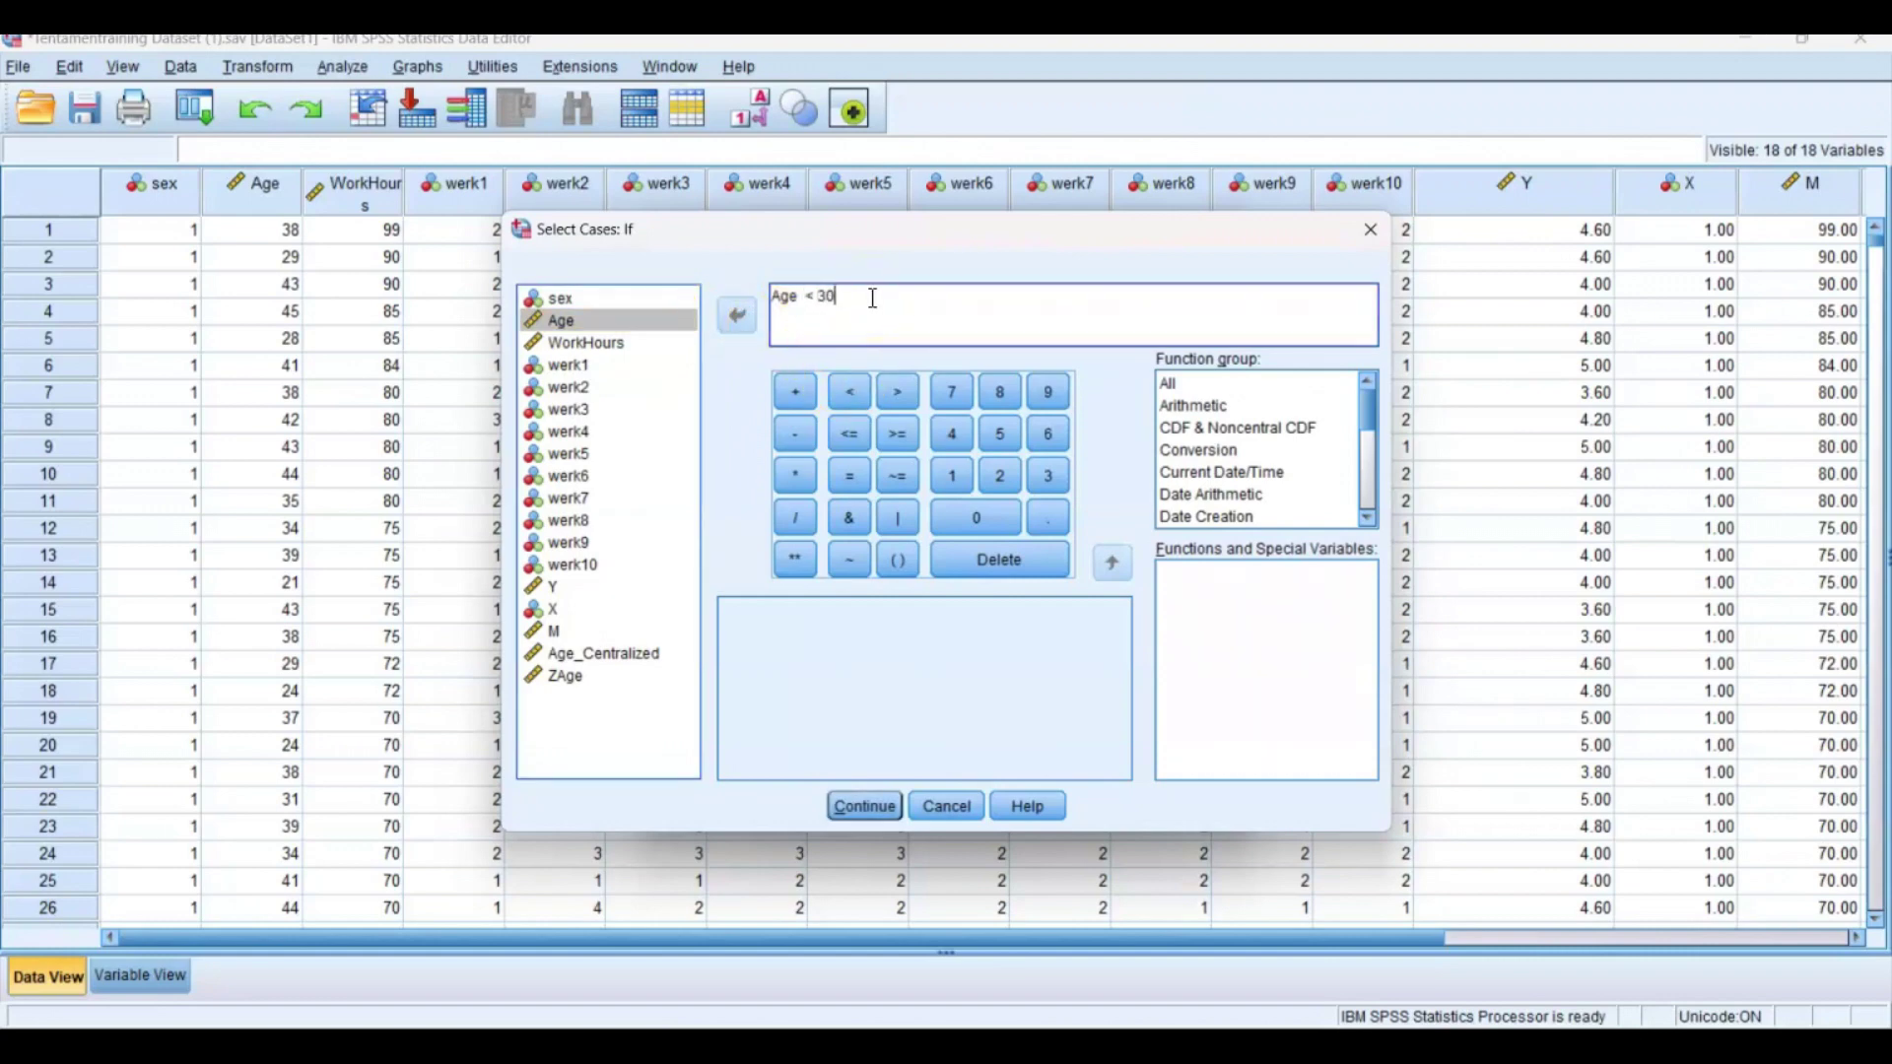
left_click(860, 800)
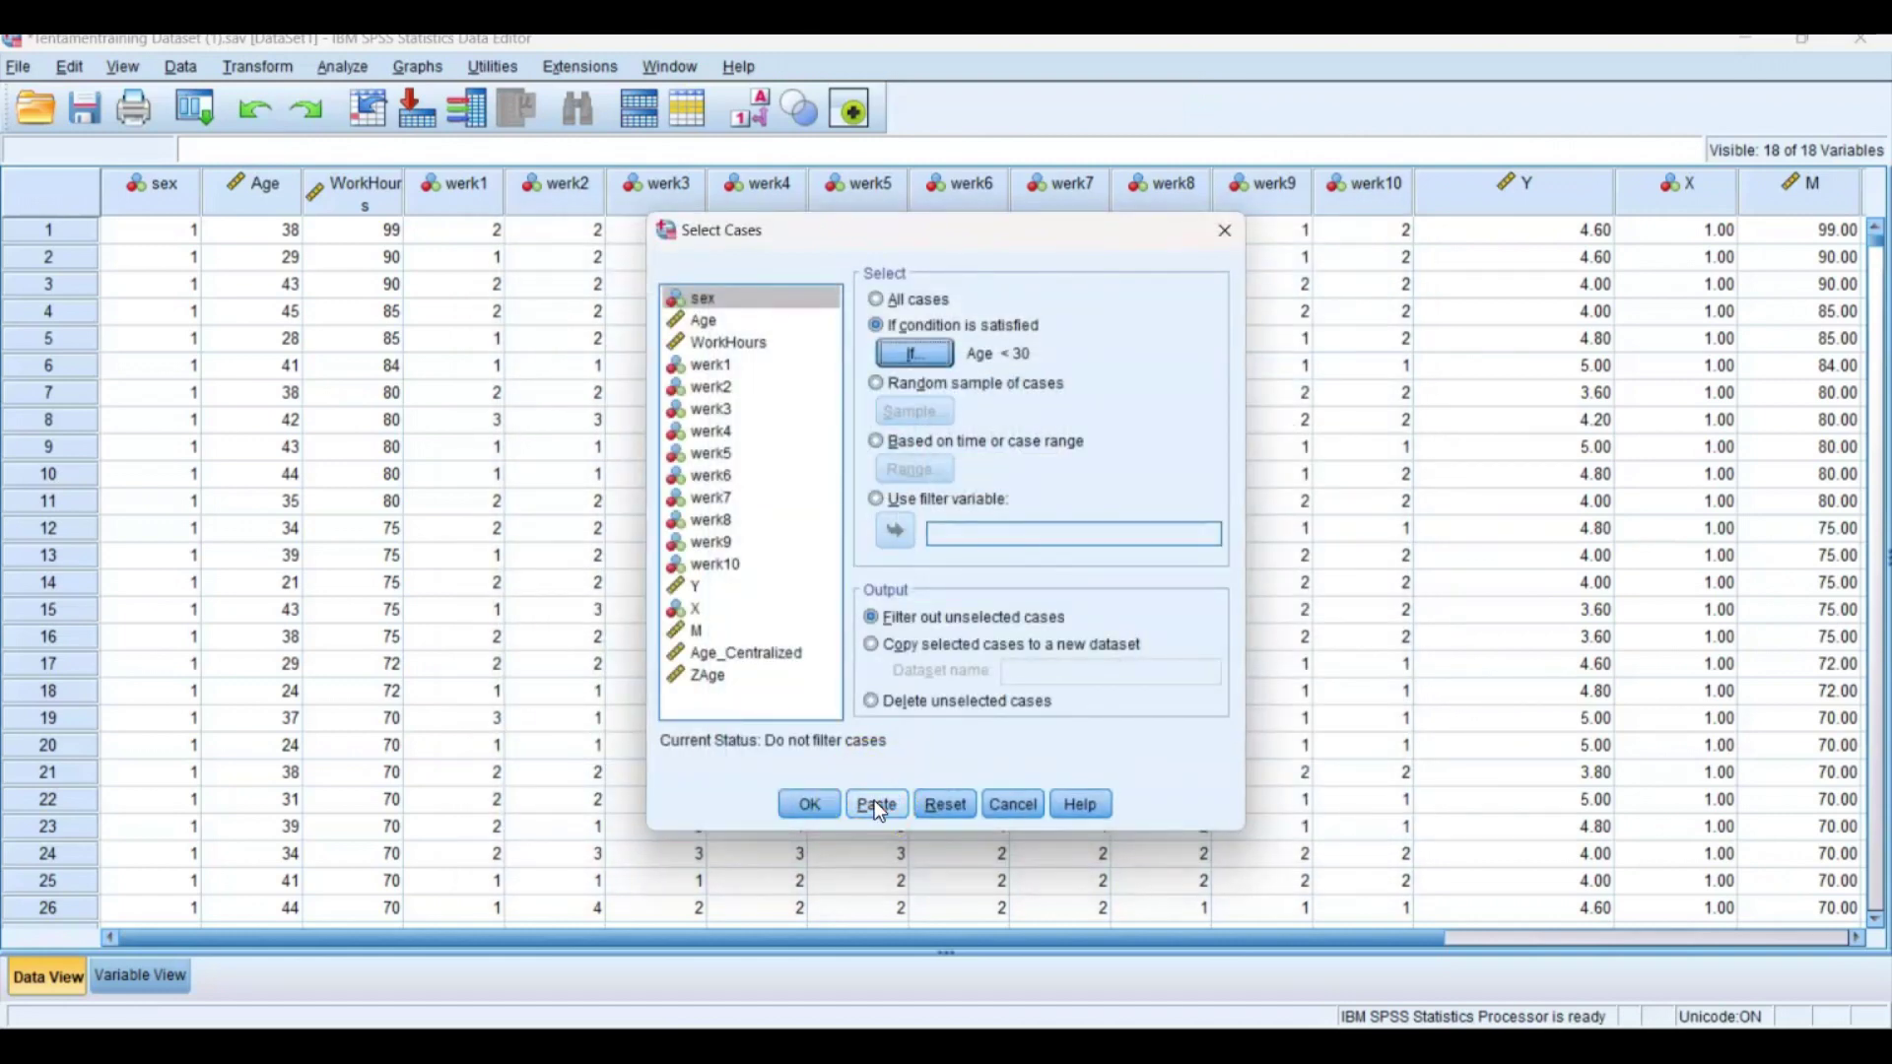
Paste the Age < 30 filter as syntax and run the filter commands.
left_click(873, 804)
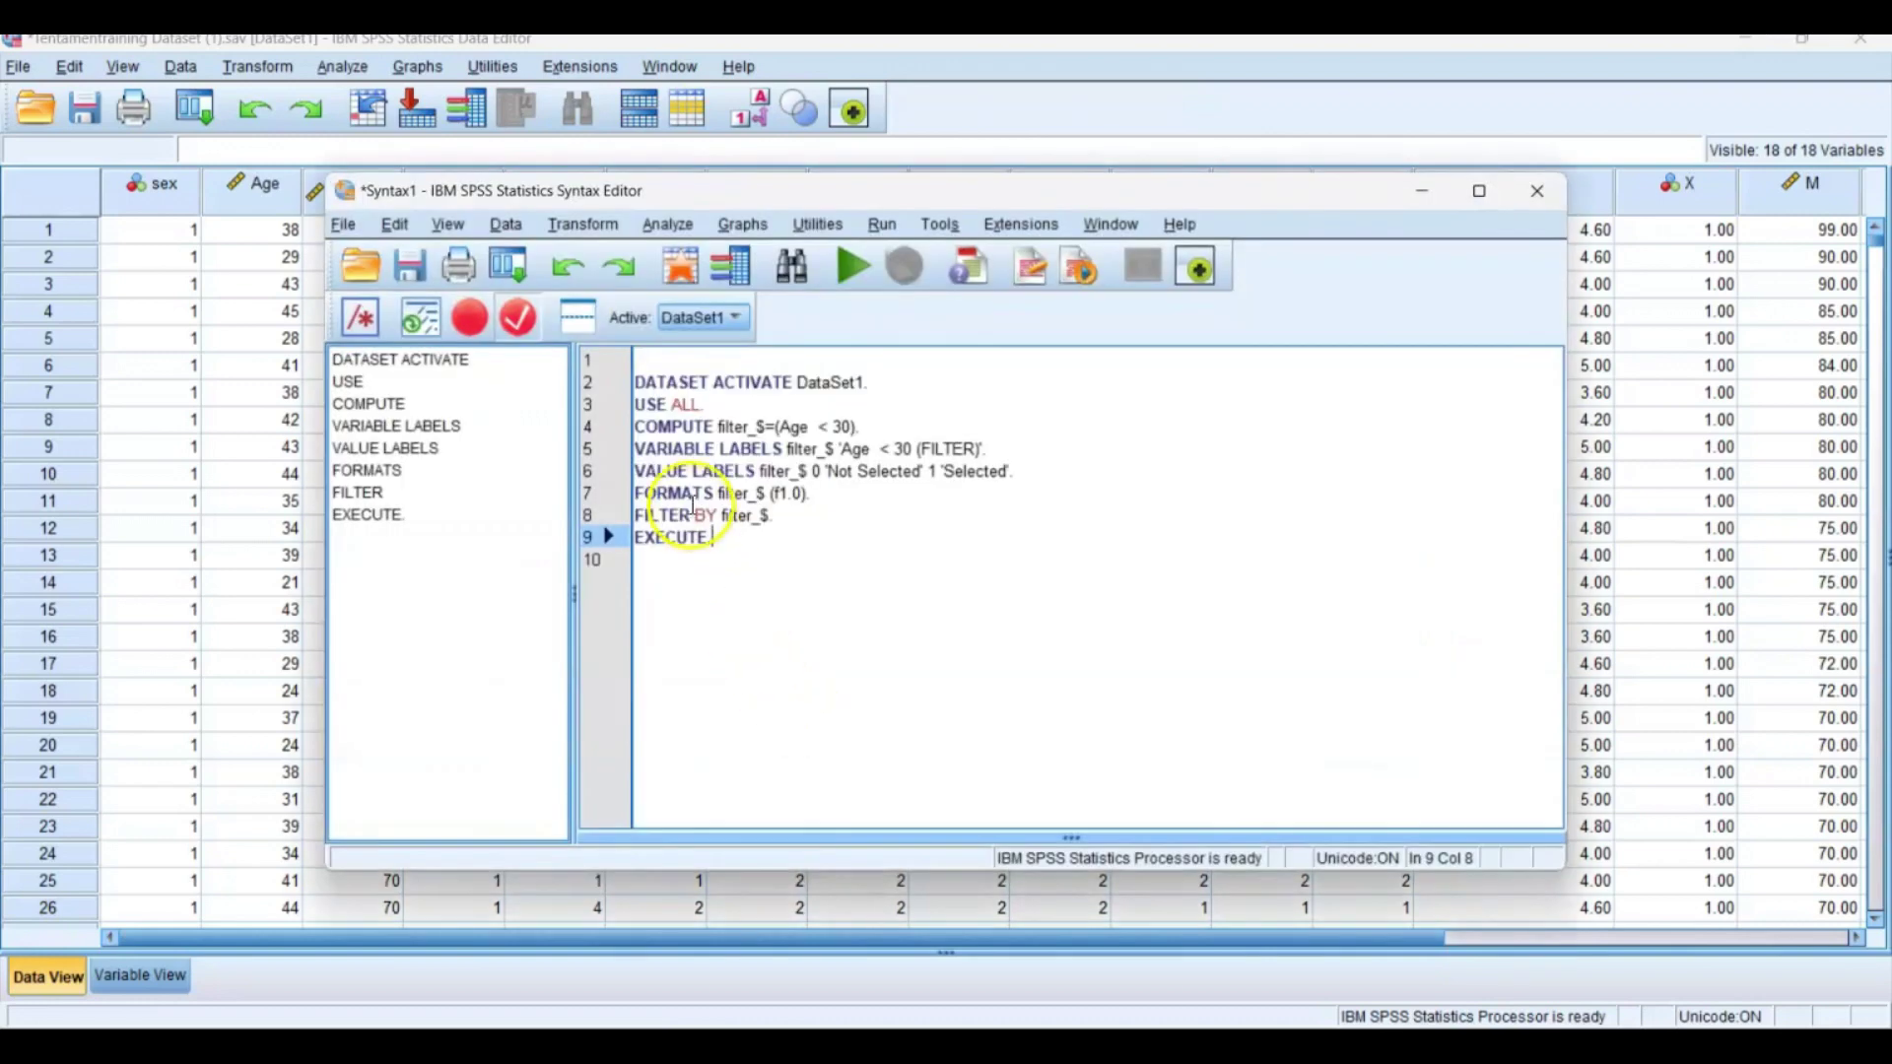
key("ctrl+r")
left_click_drag(739, 578, 624, 420)
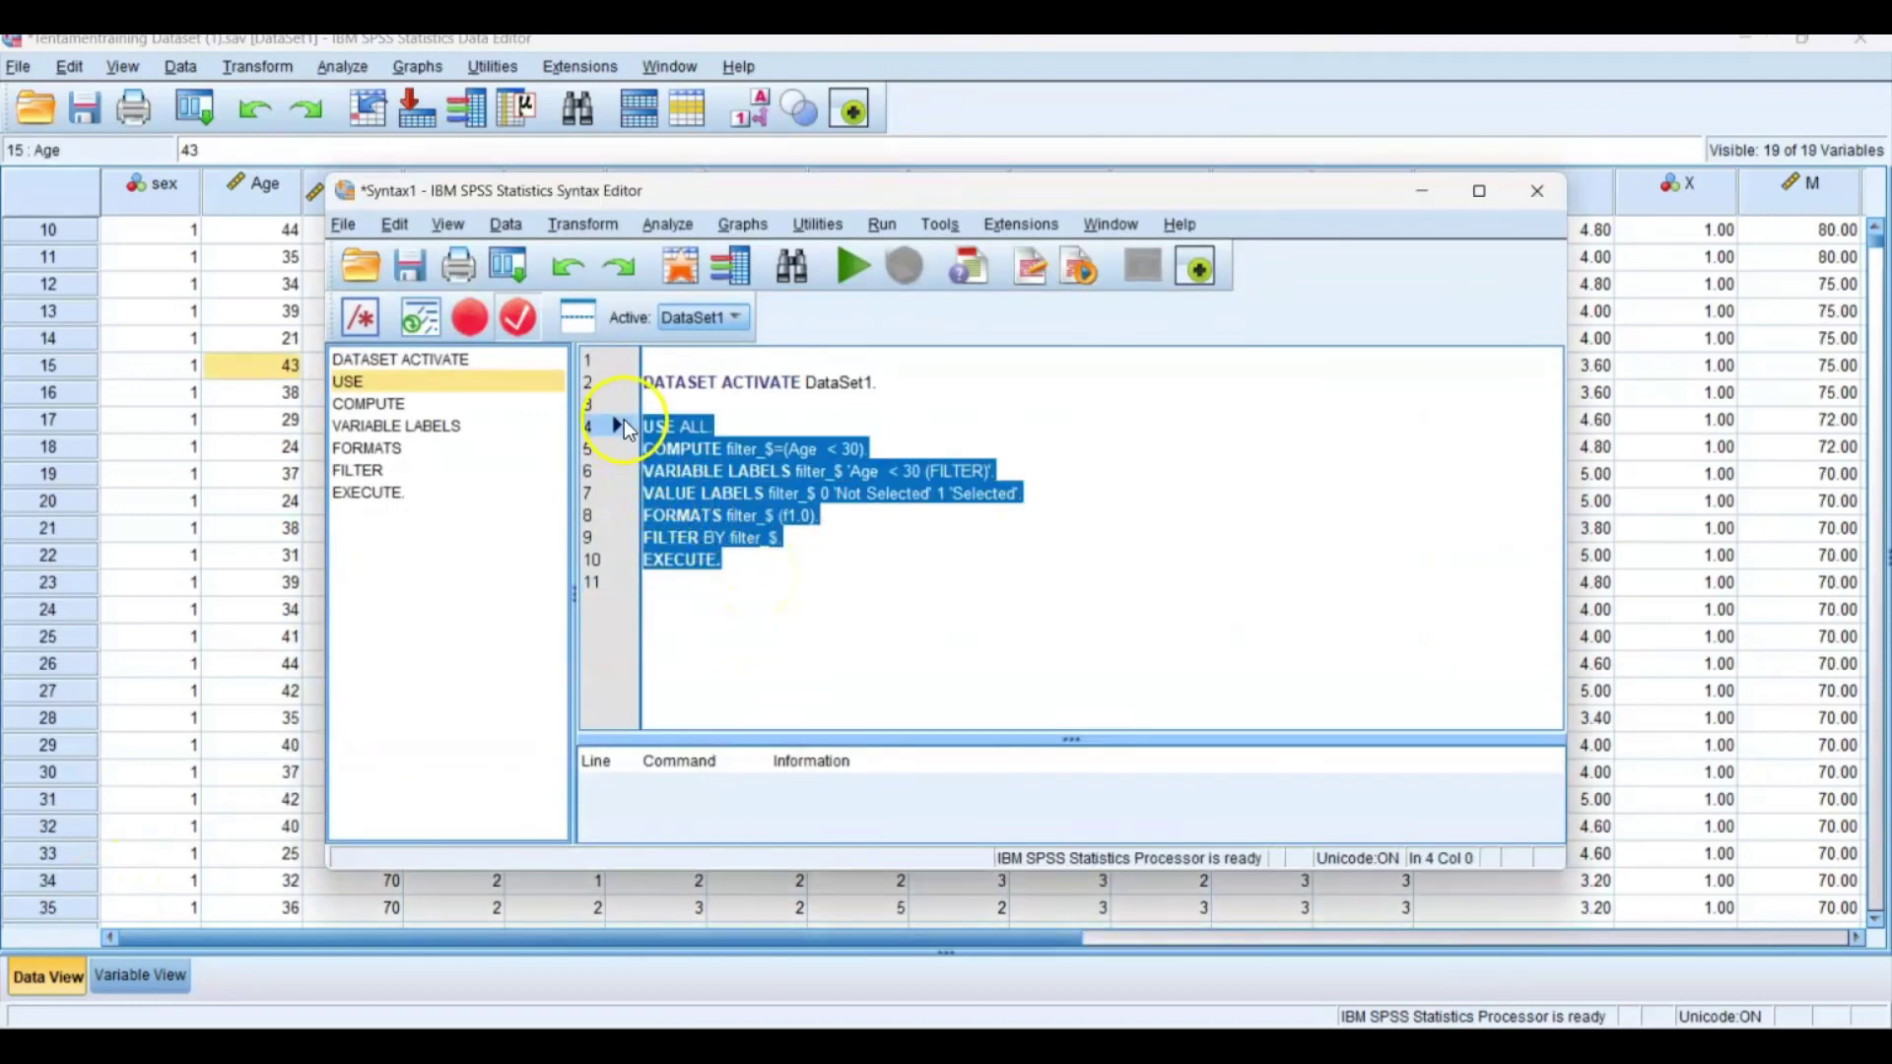
left_click(849, 263)
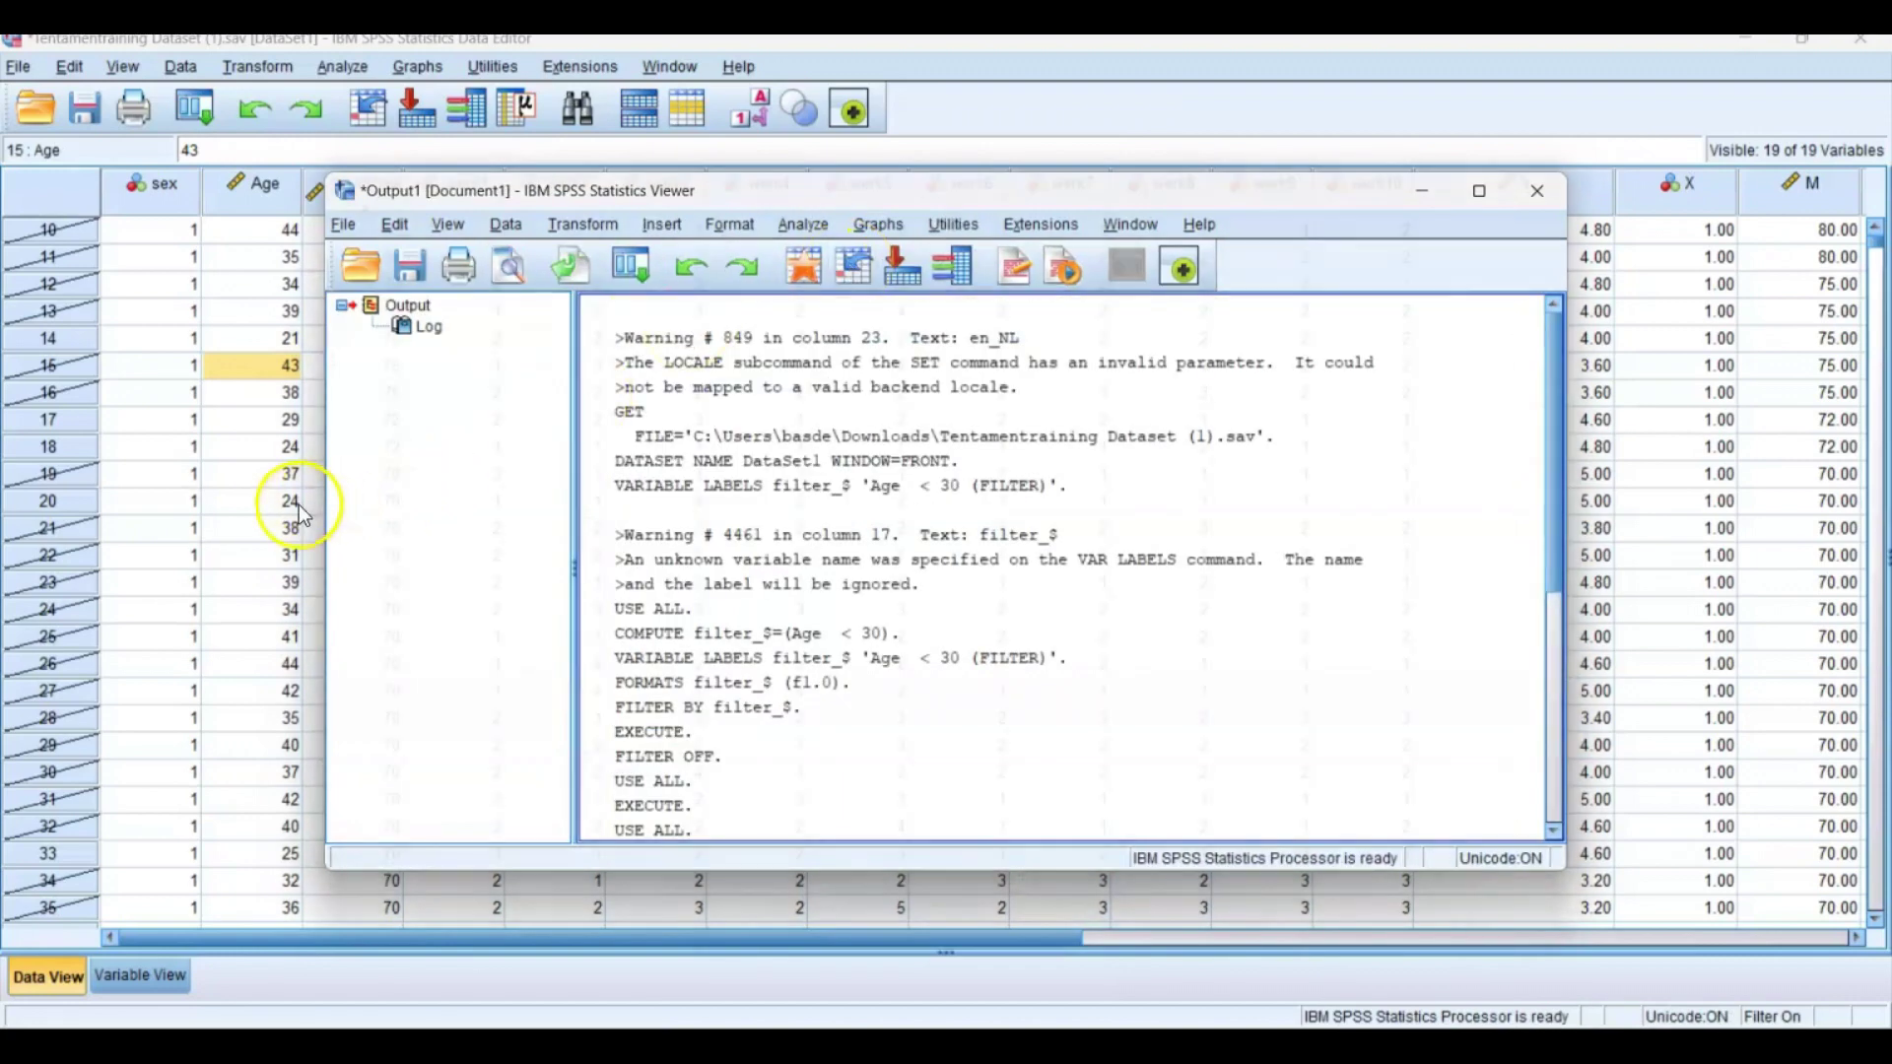
Return to the Data Editor and check which cases are crossed out by the filter.
left_click(299, 505)
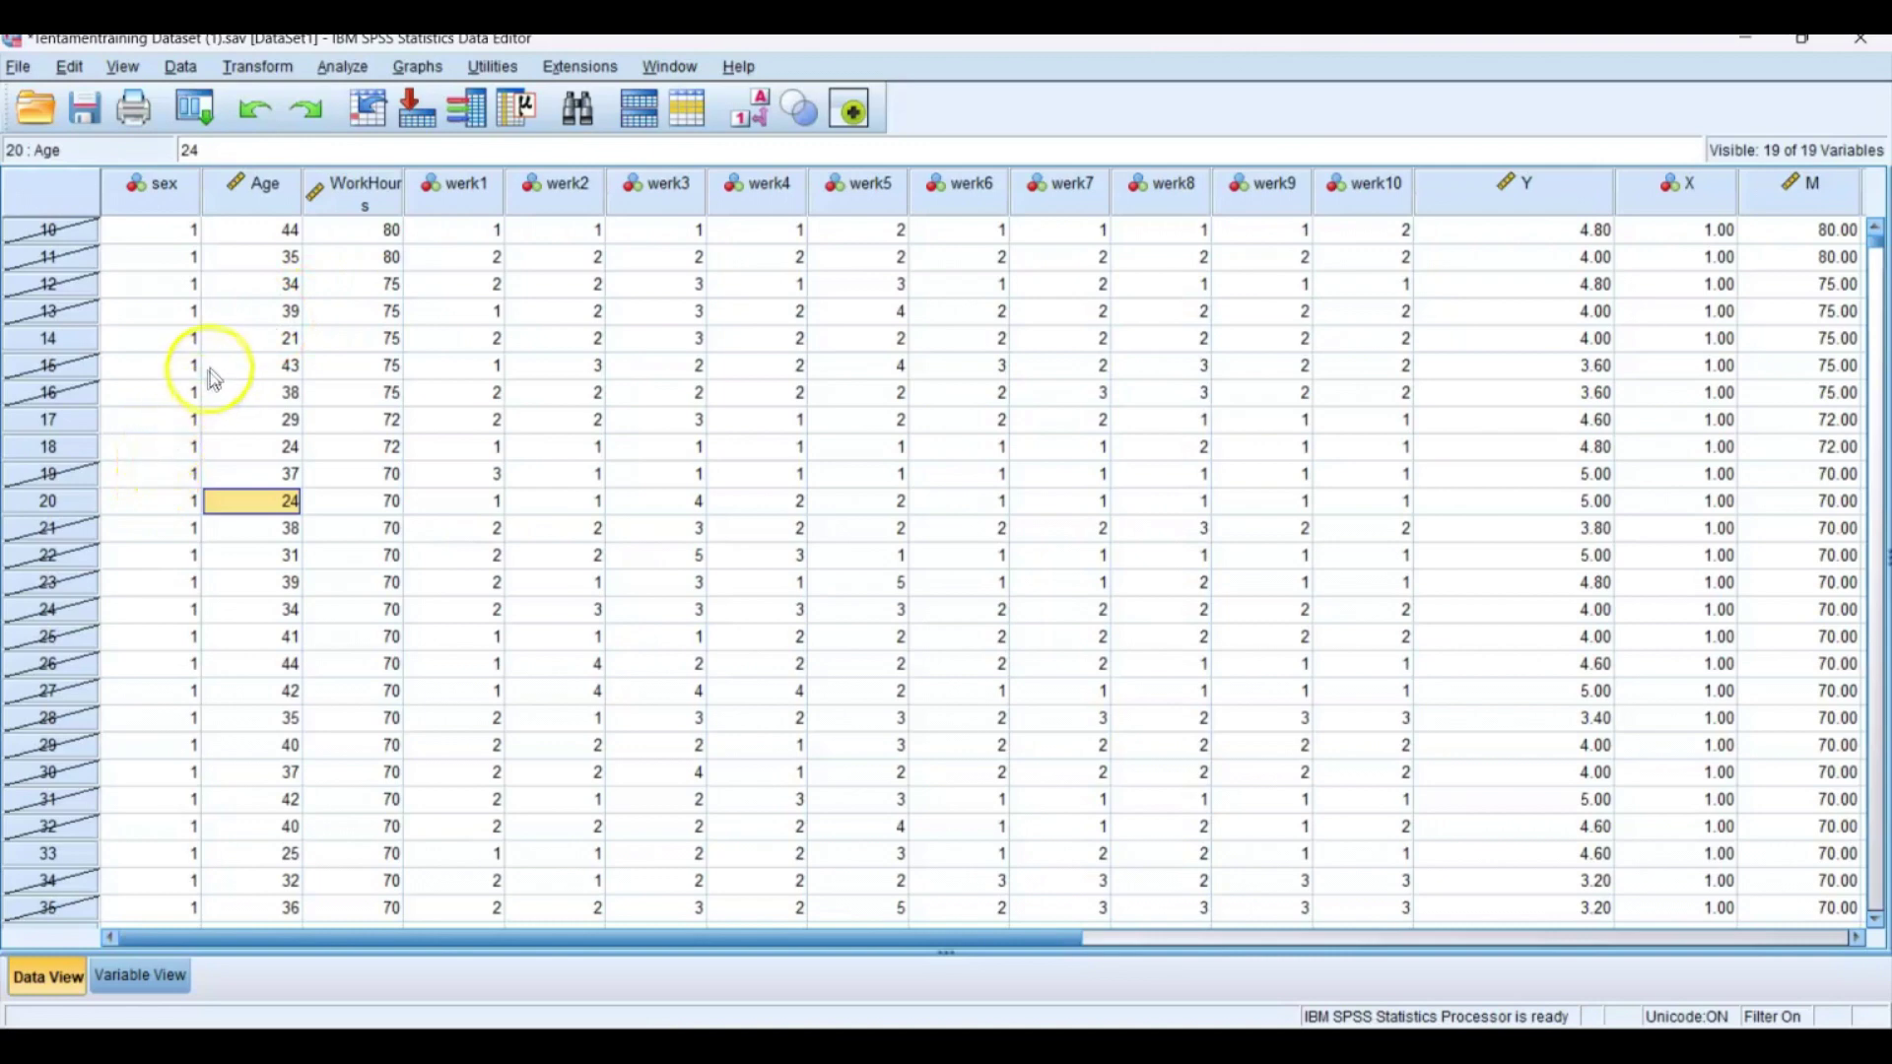
left_click(583, 448)
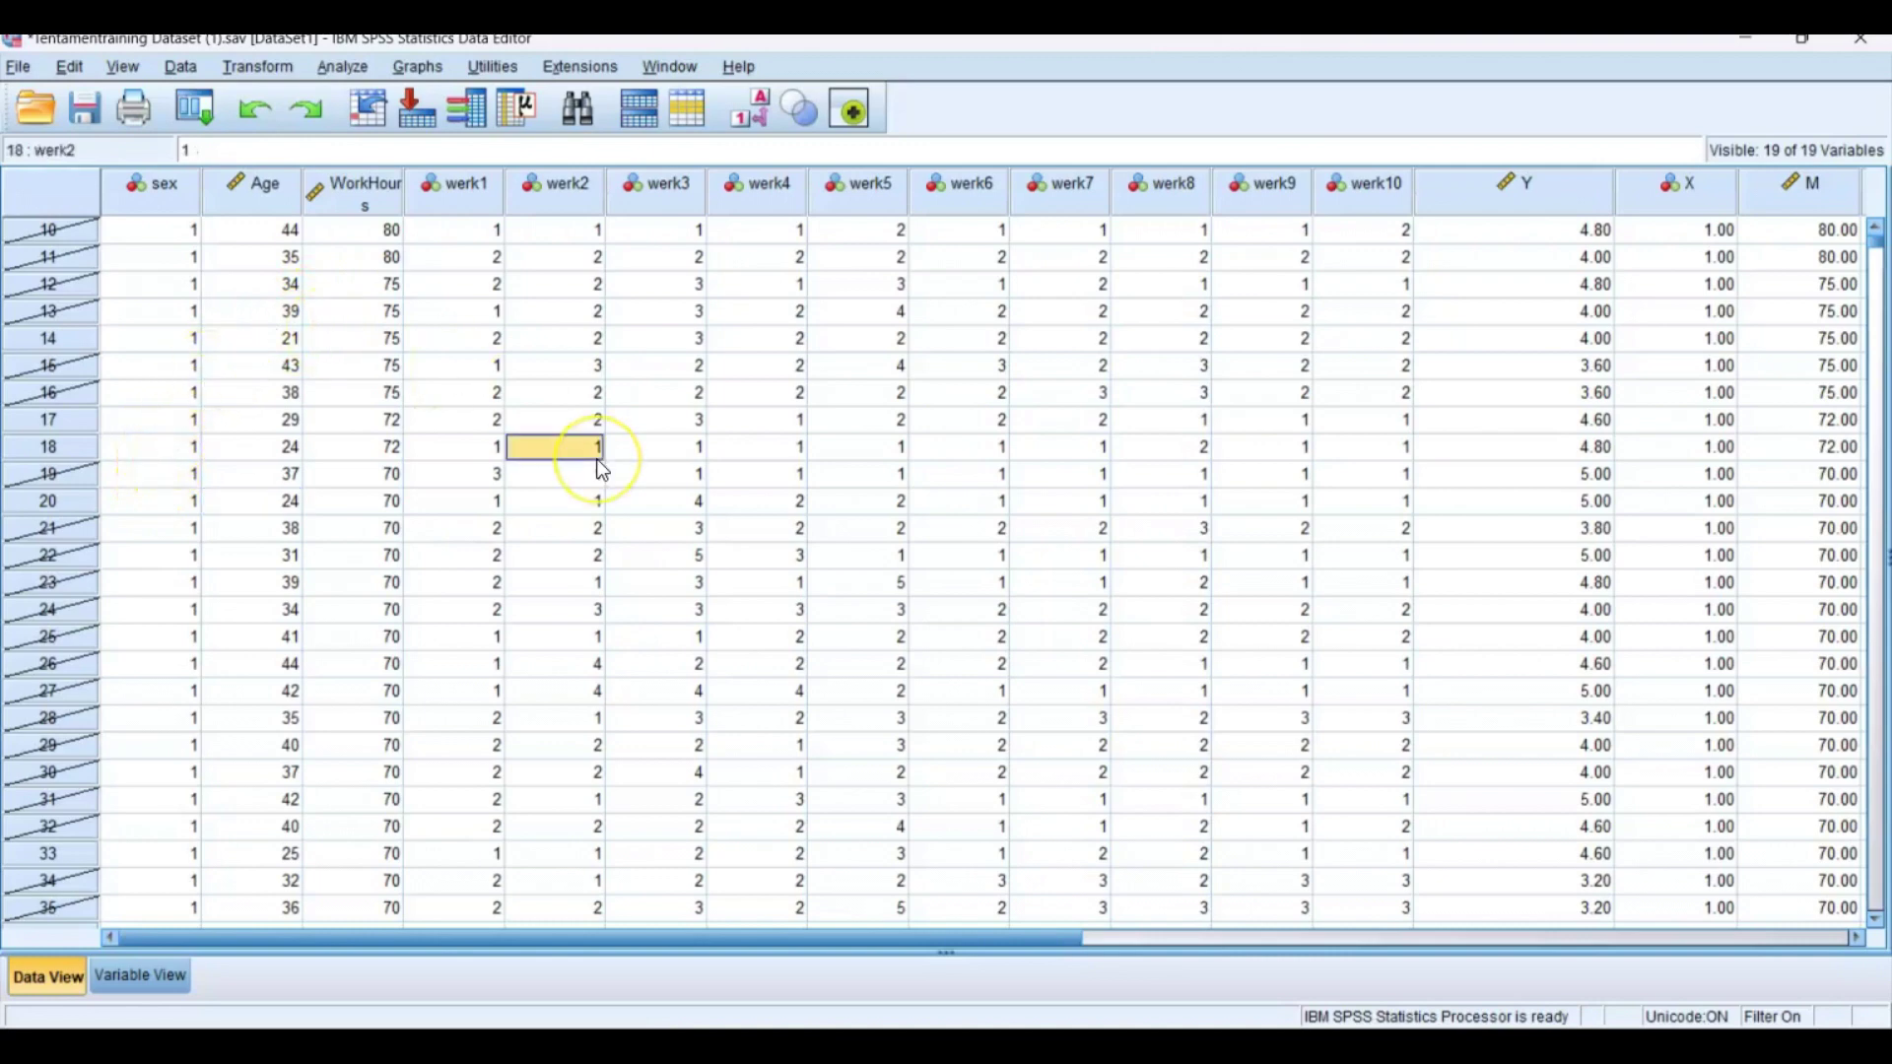
left_click(246, 422)
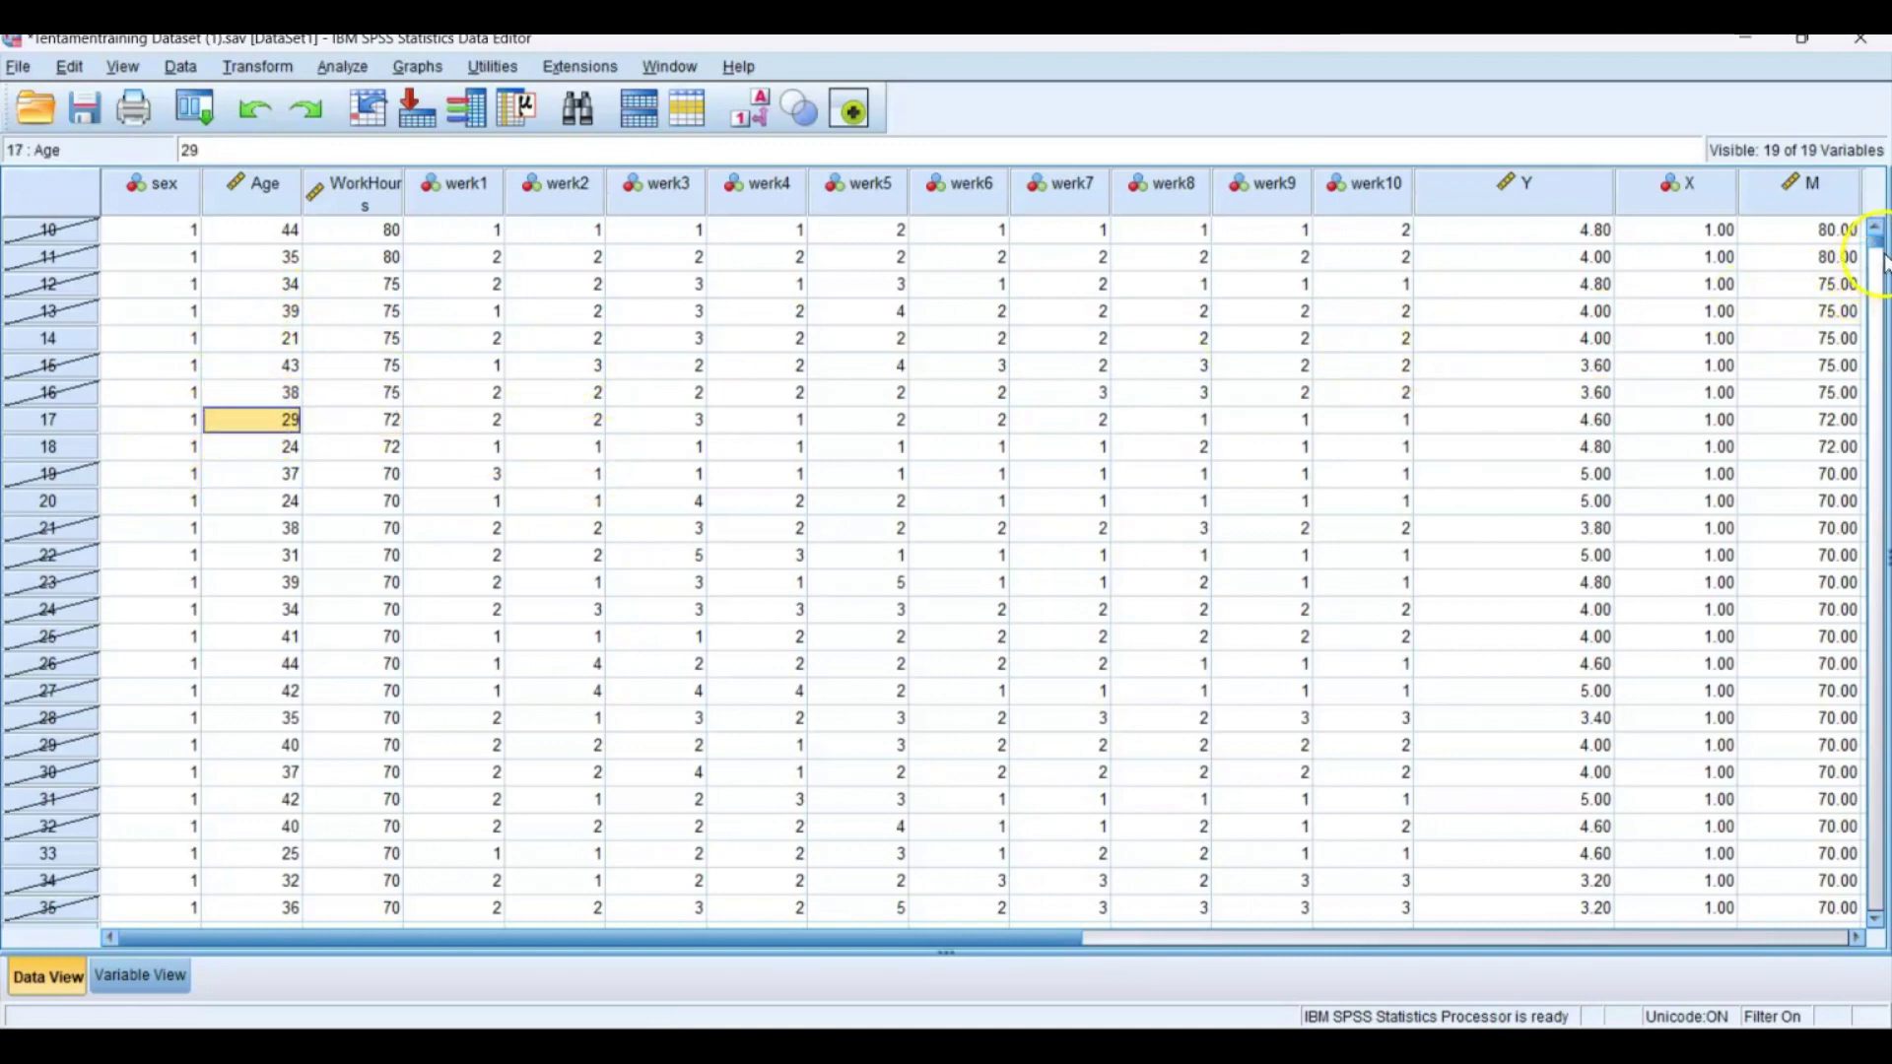
left_click_drag(1876, 240, 1861, 895)
scroll(1545, 707, "down", 6)
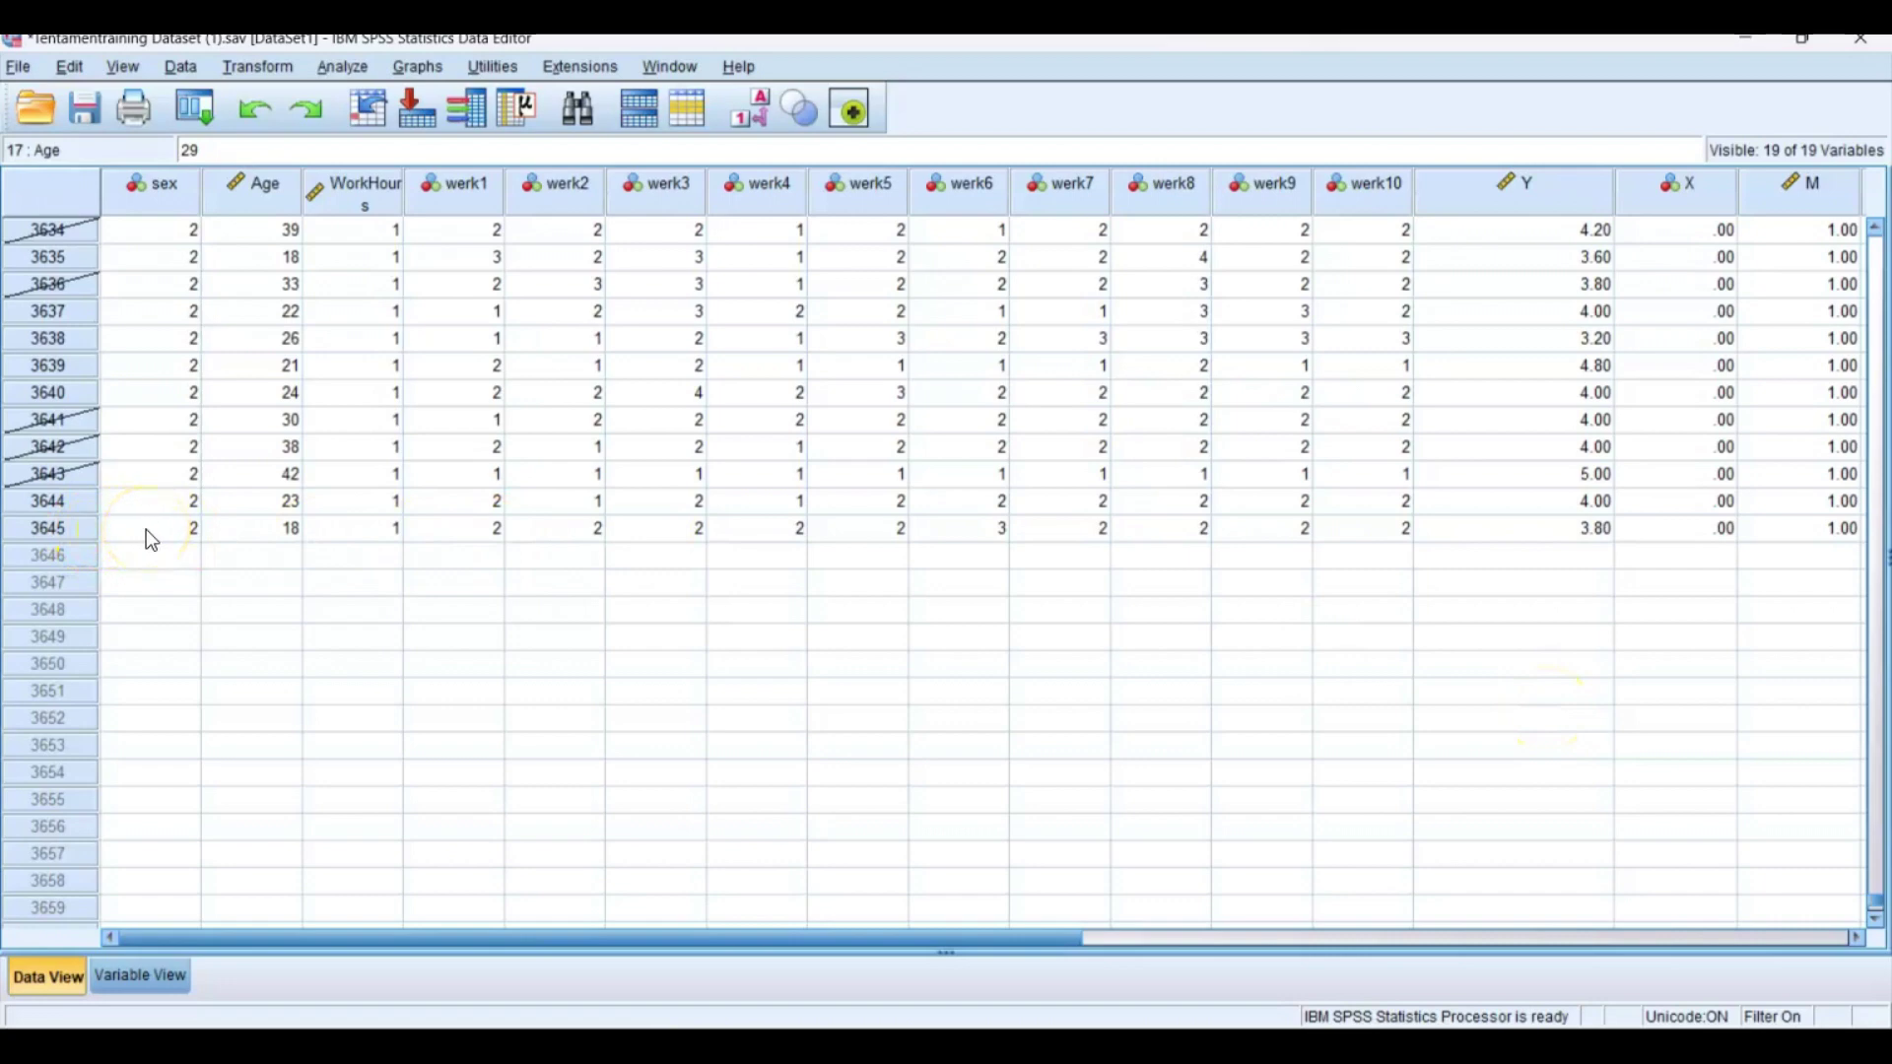
Request Descriptives for sex and paste the command into the syntax.
left_click(337, 67)
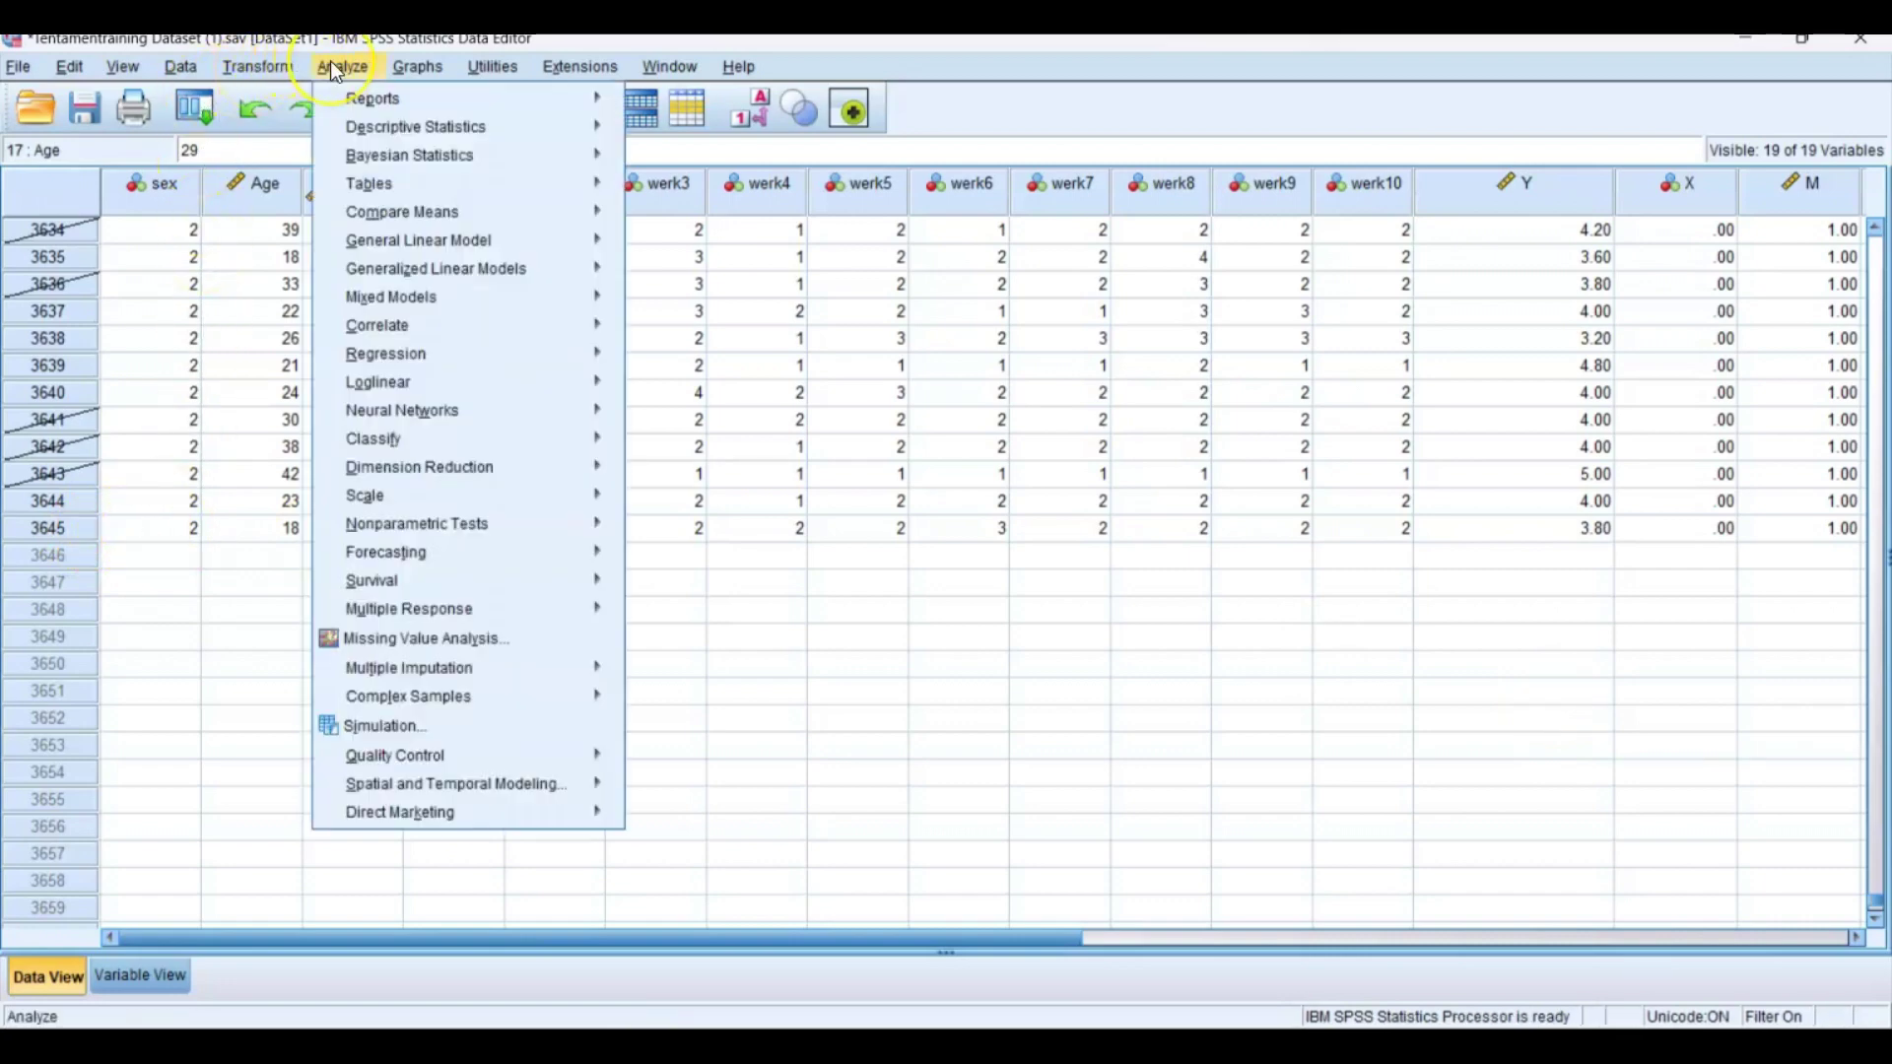
mouse_move(512, 124)
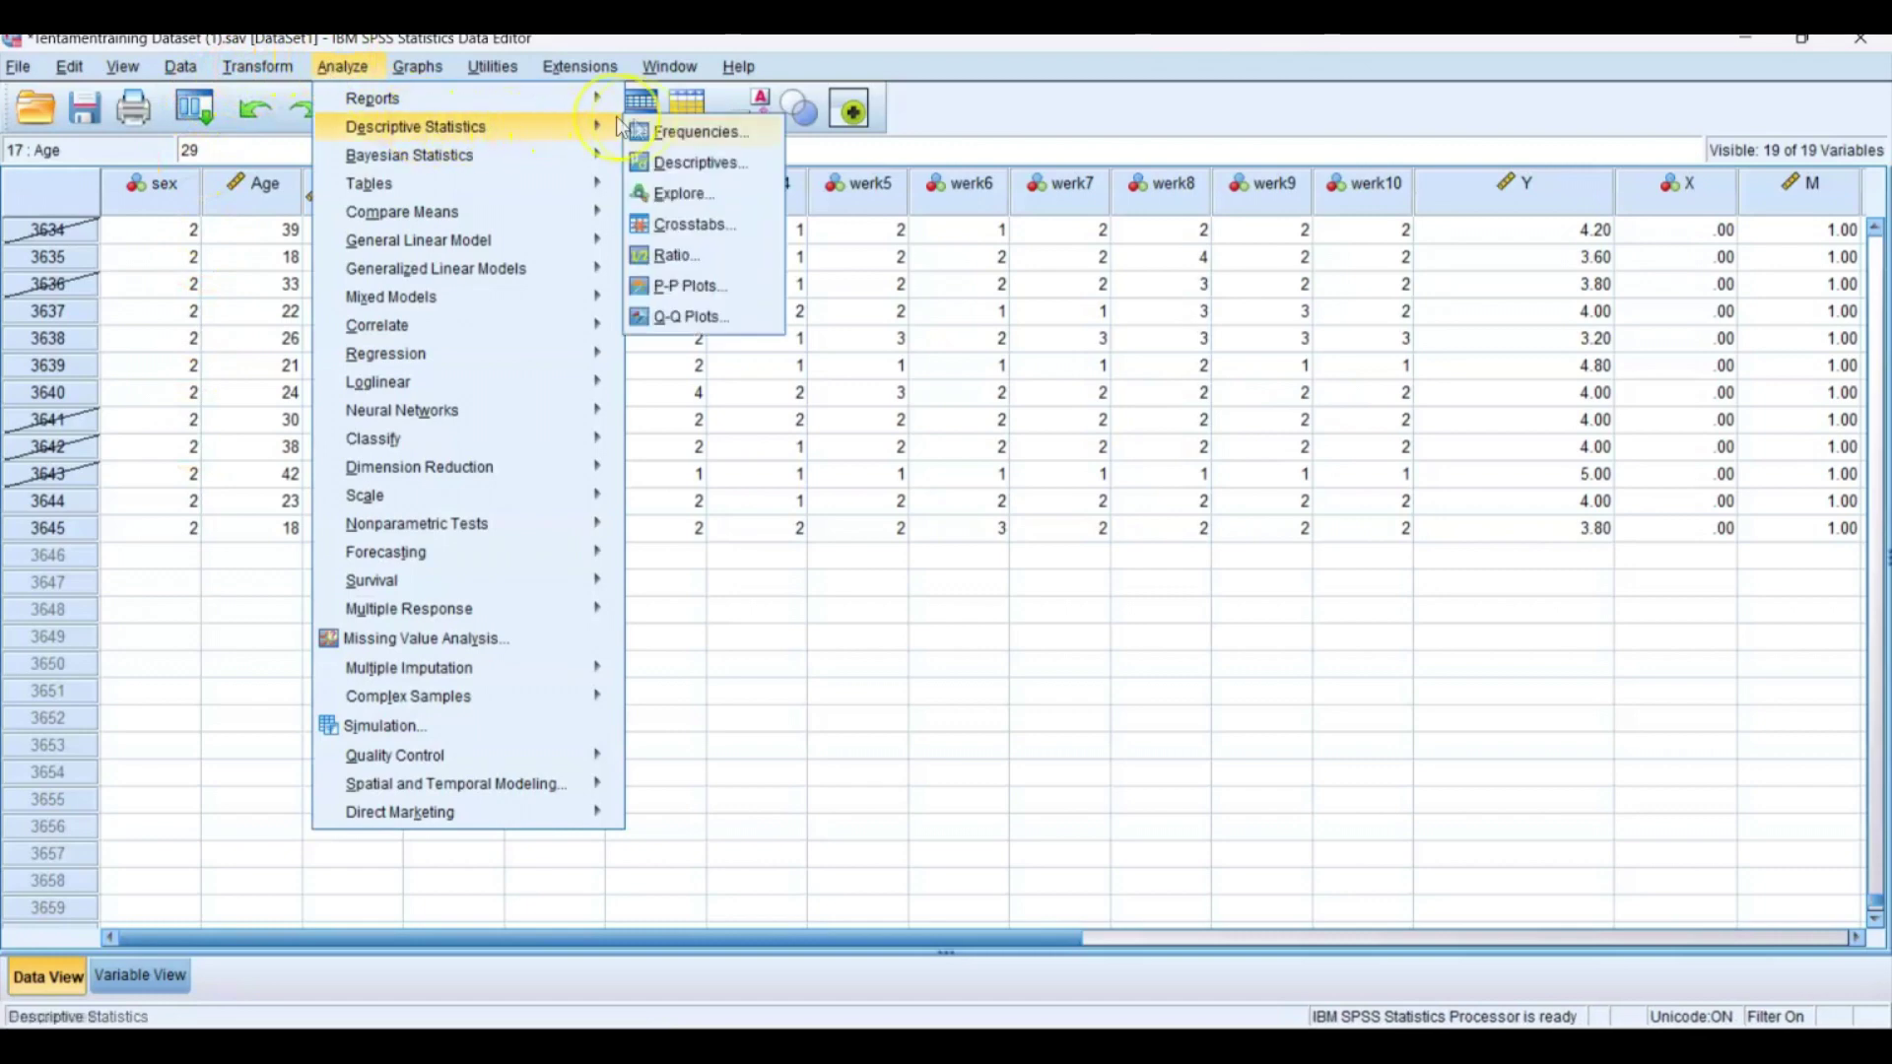
left_click(672, 160)
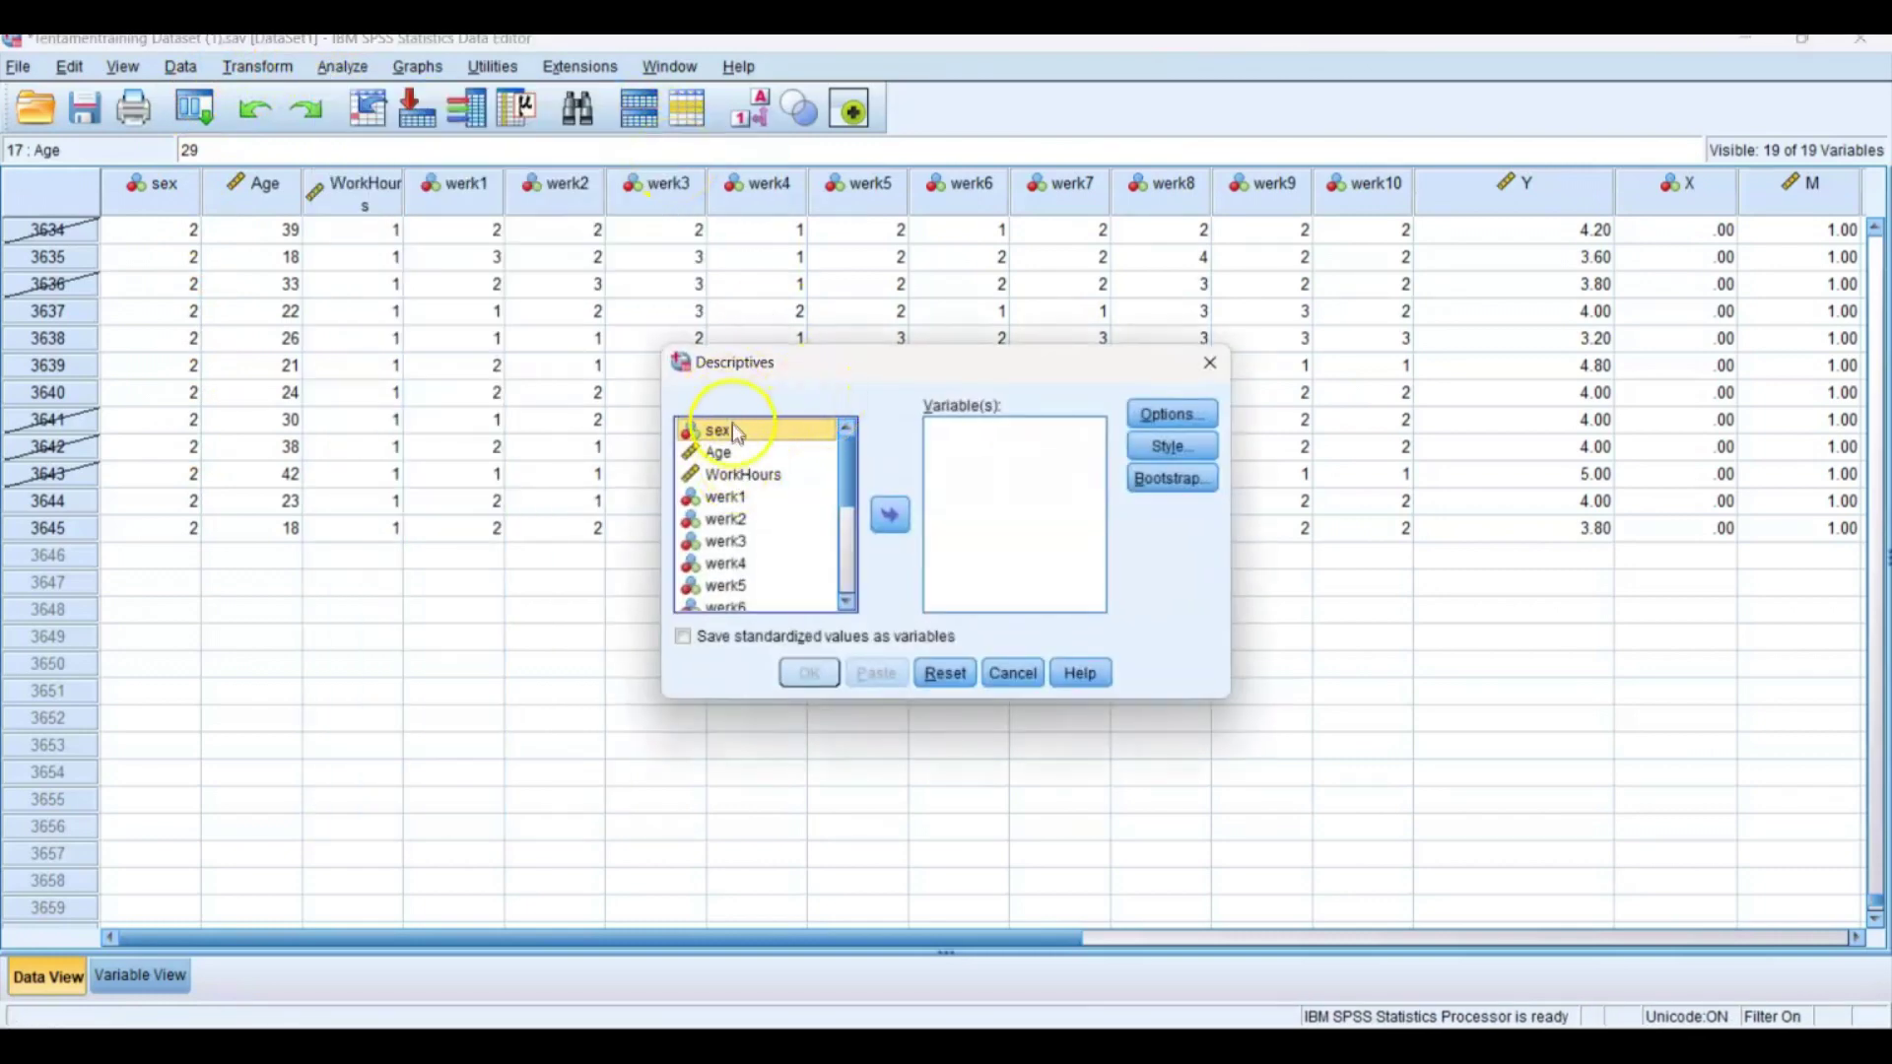
left_click(890, 514)
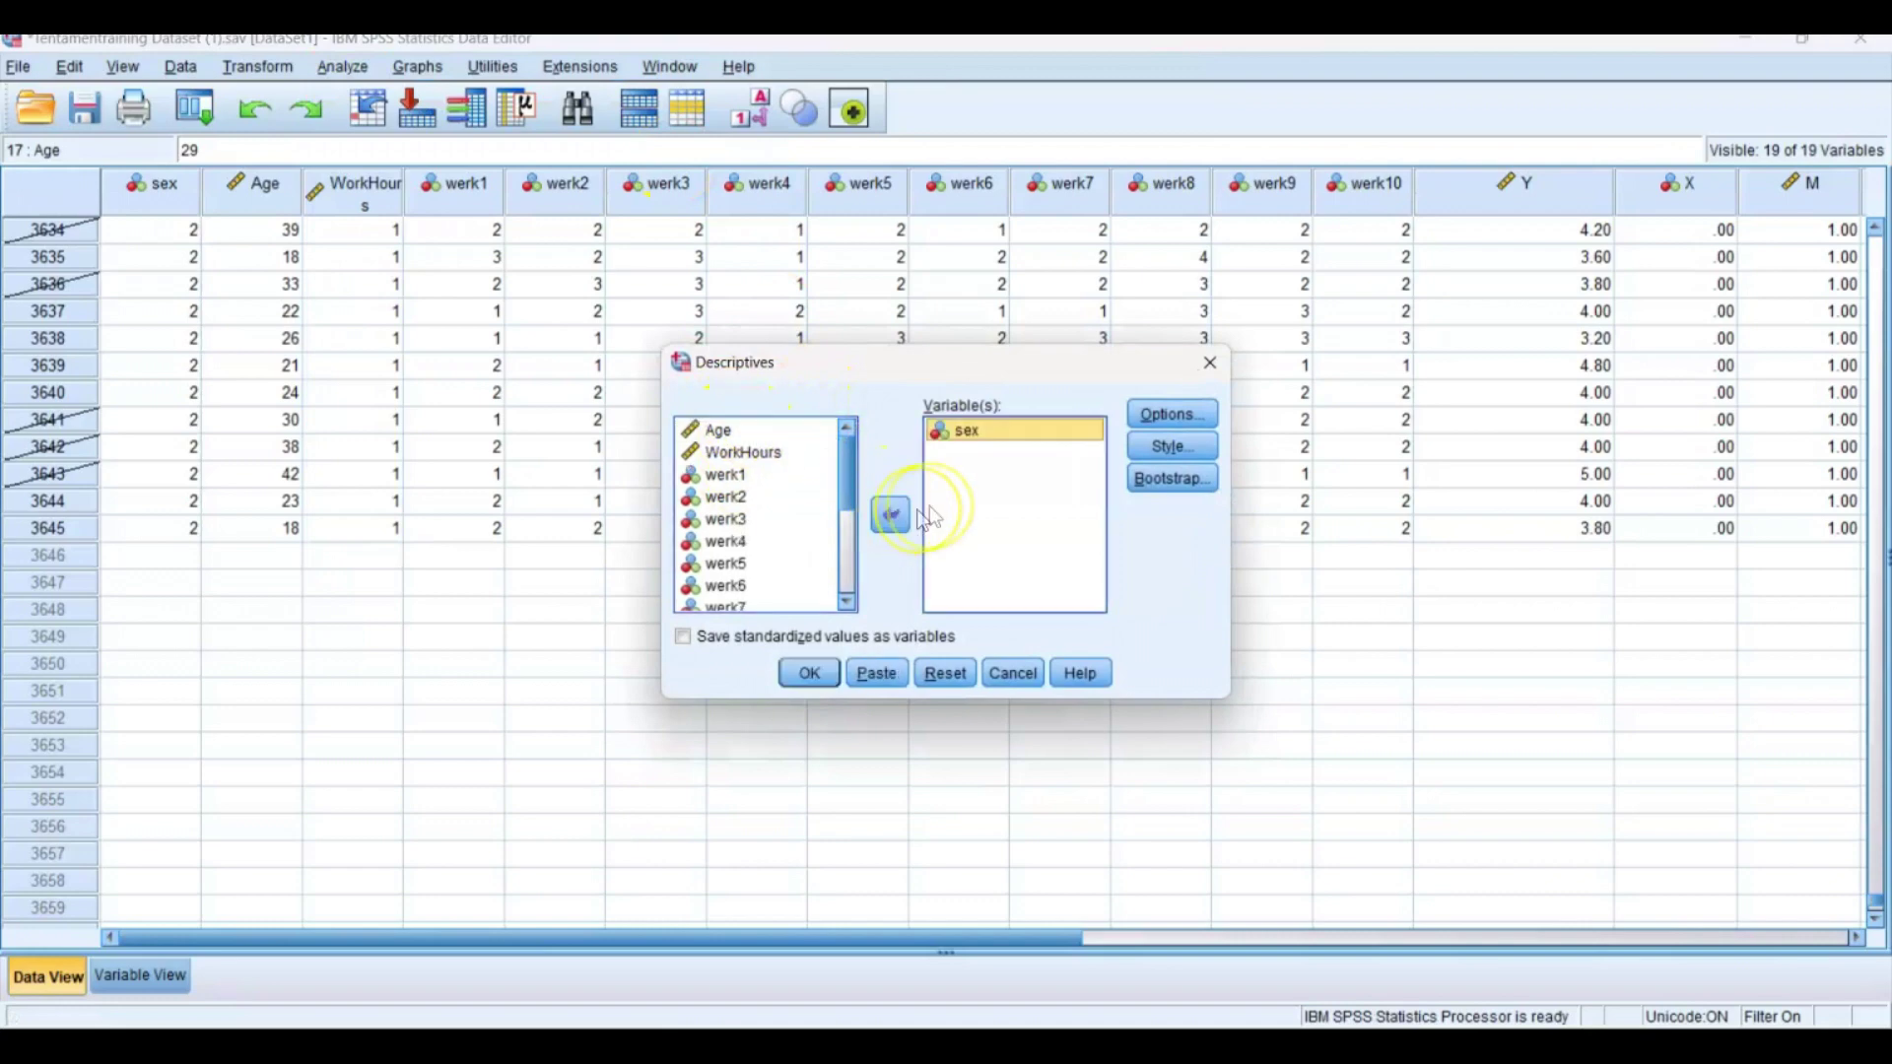
left_click(876, 673)
Run the DESCRIPTIVES VARIABLES=sex command and review the table: N 1332, mean 1.52.
mouse_move(1439, 1047)
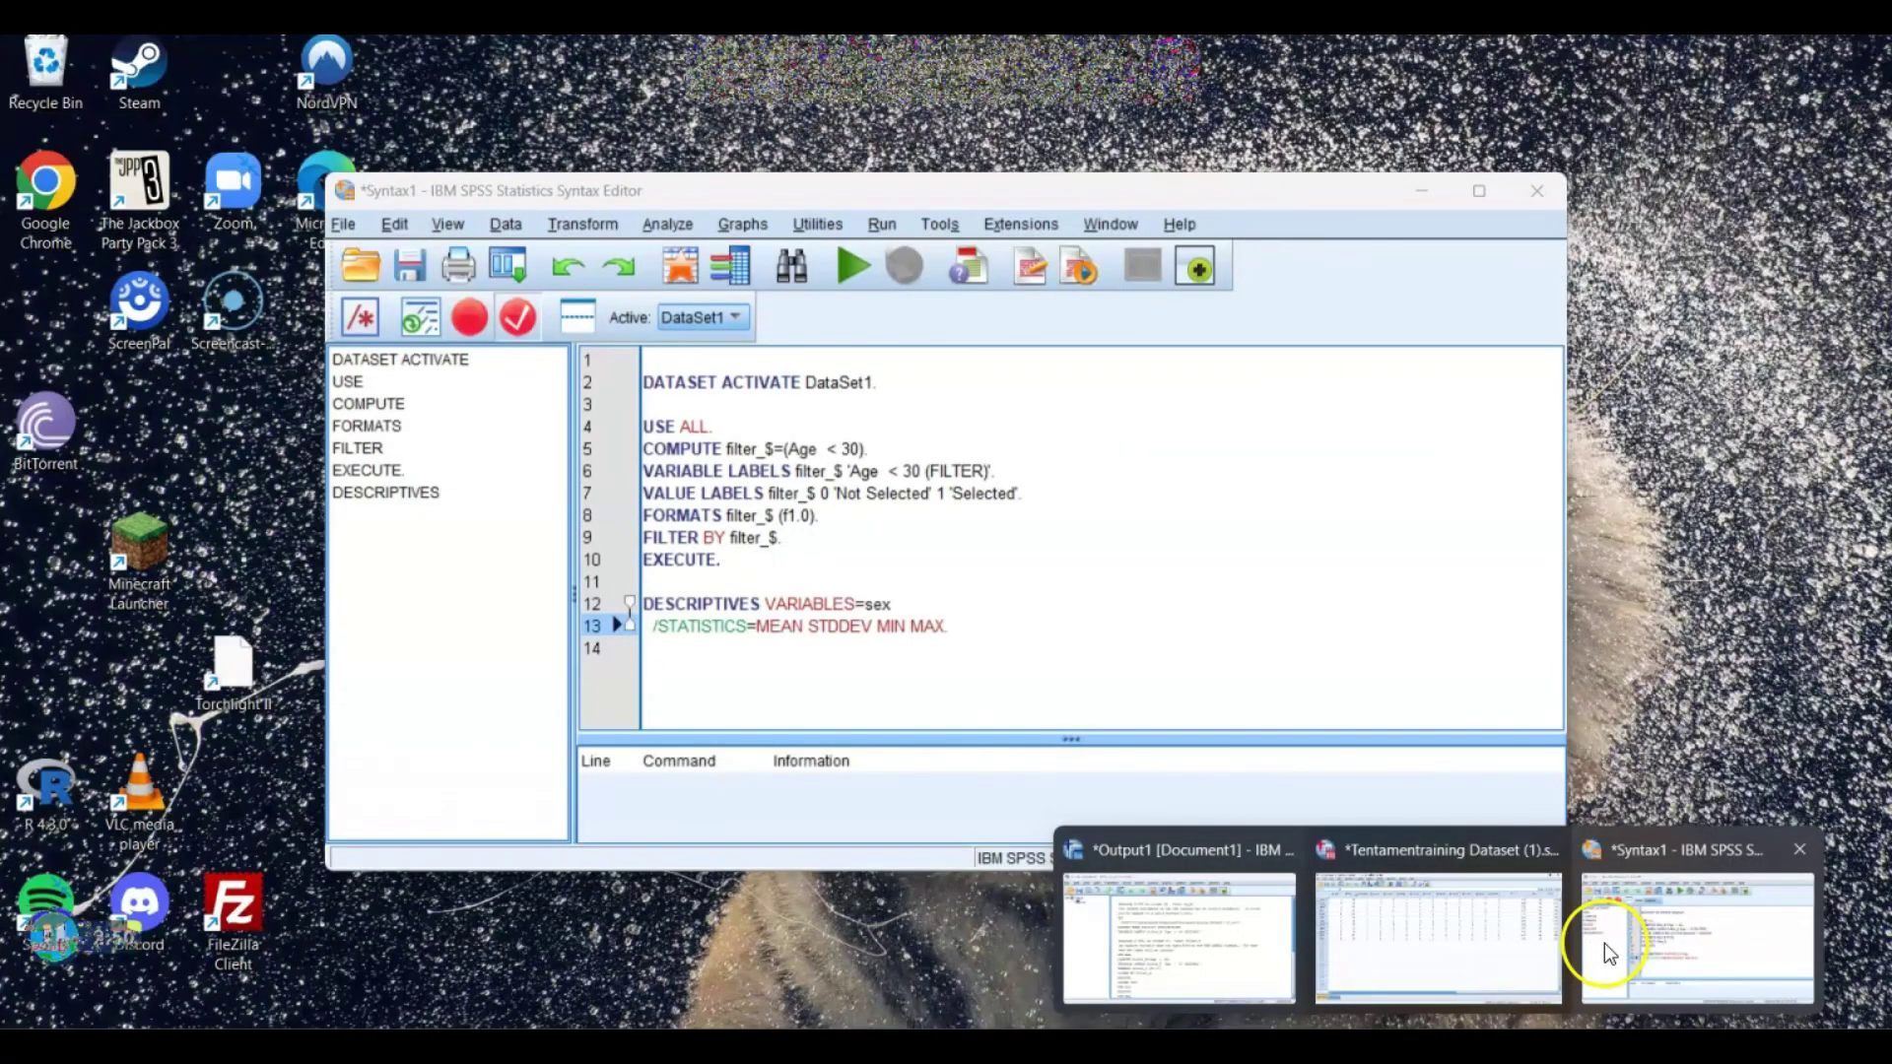
left_click(1604, 943)
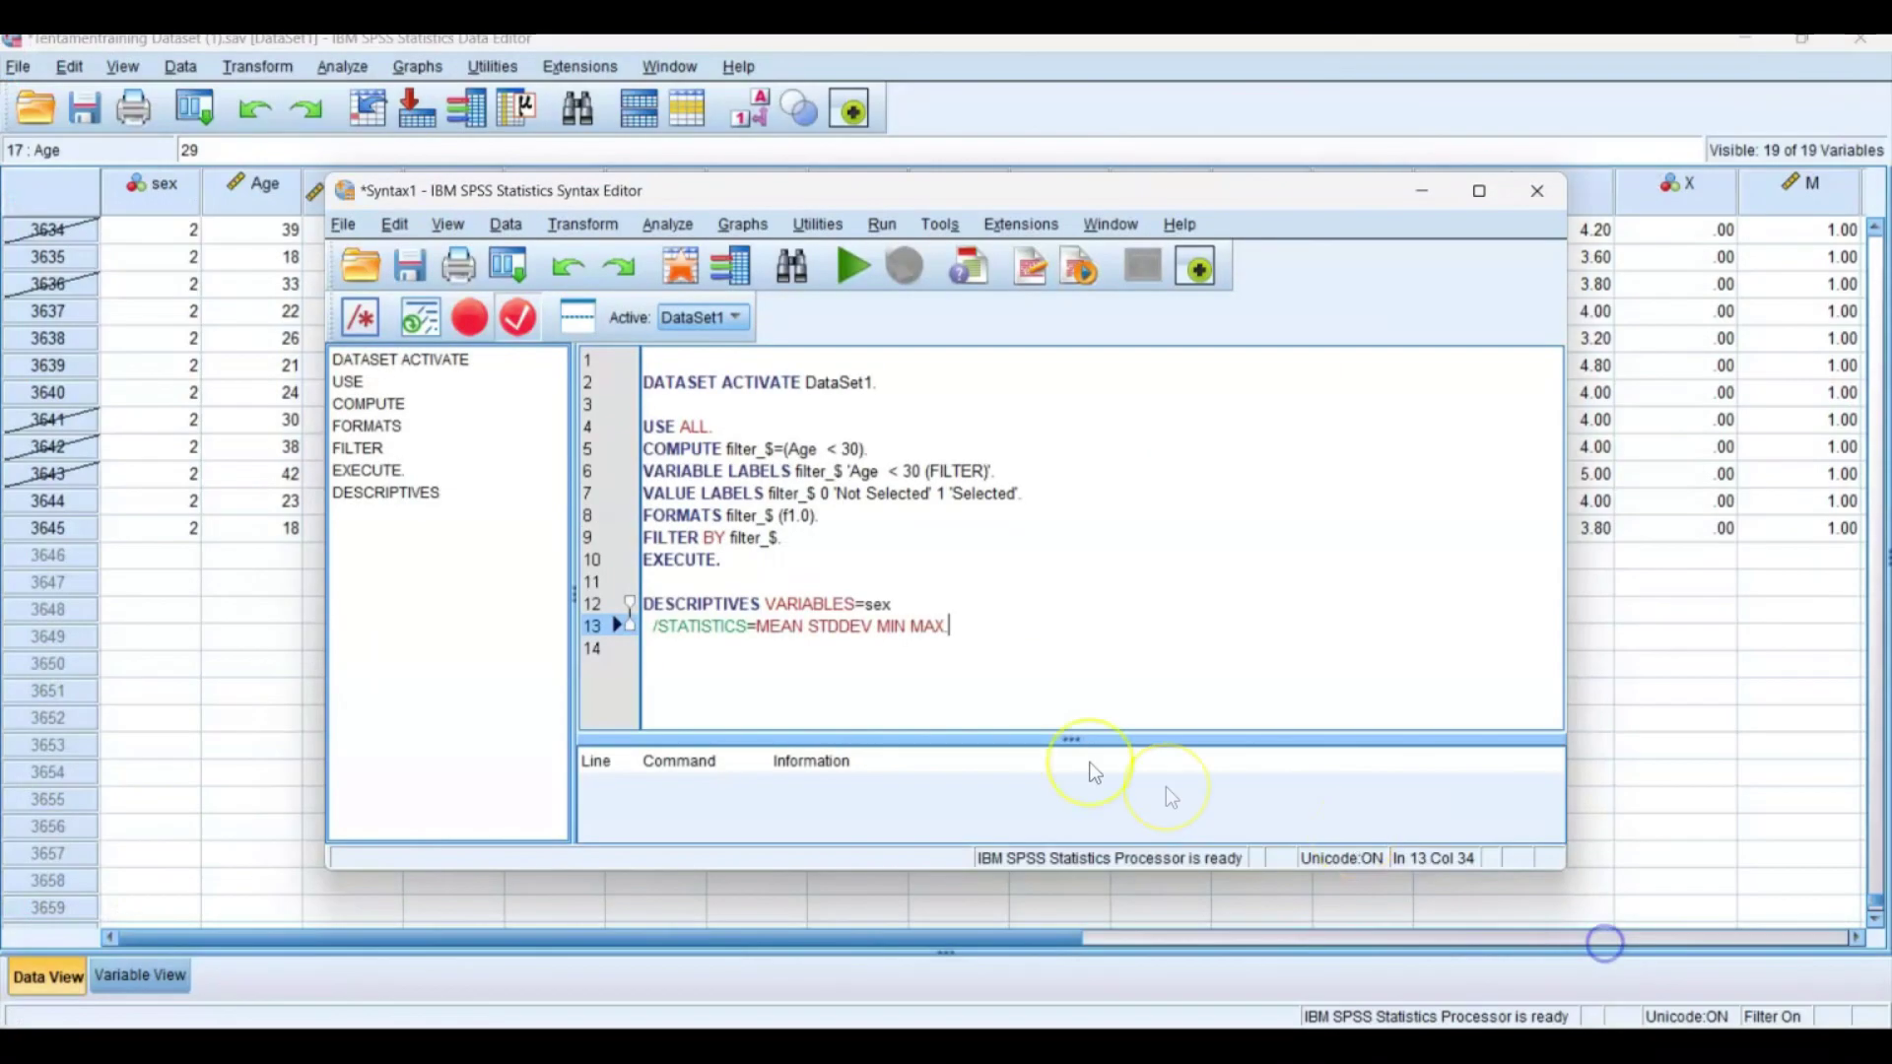
left_click_drag(969, 672, 592, 596)
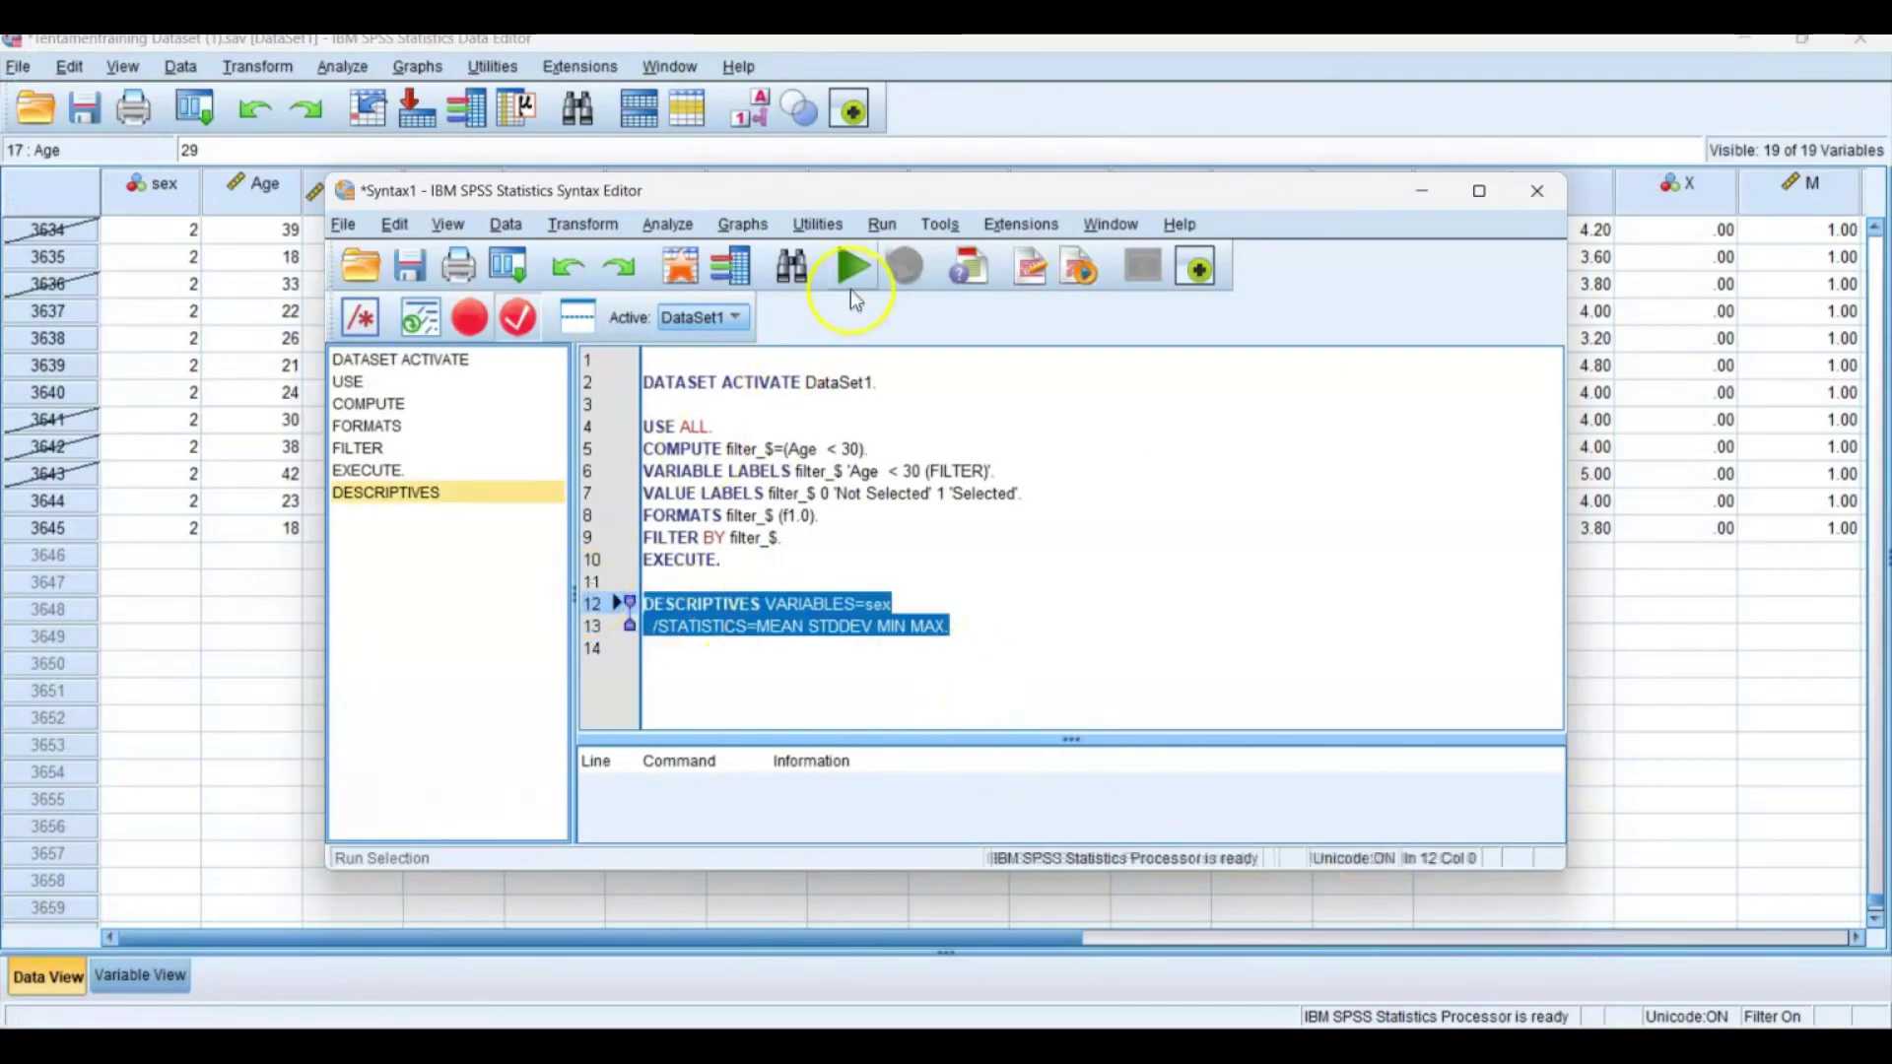
left_click(849, 276)
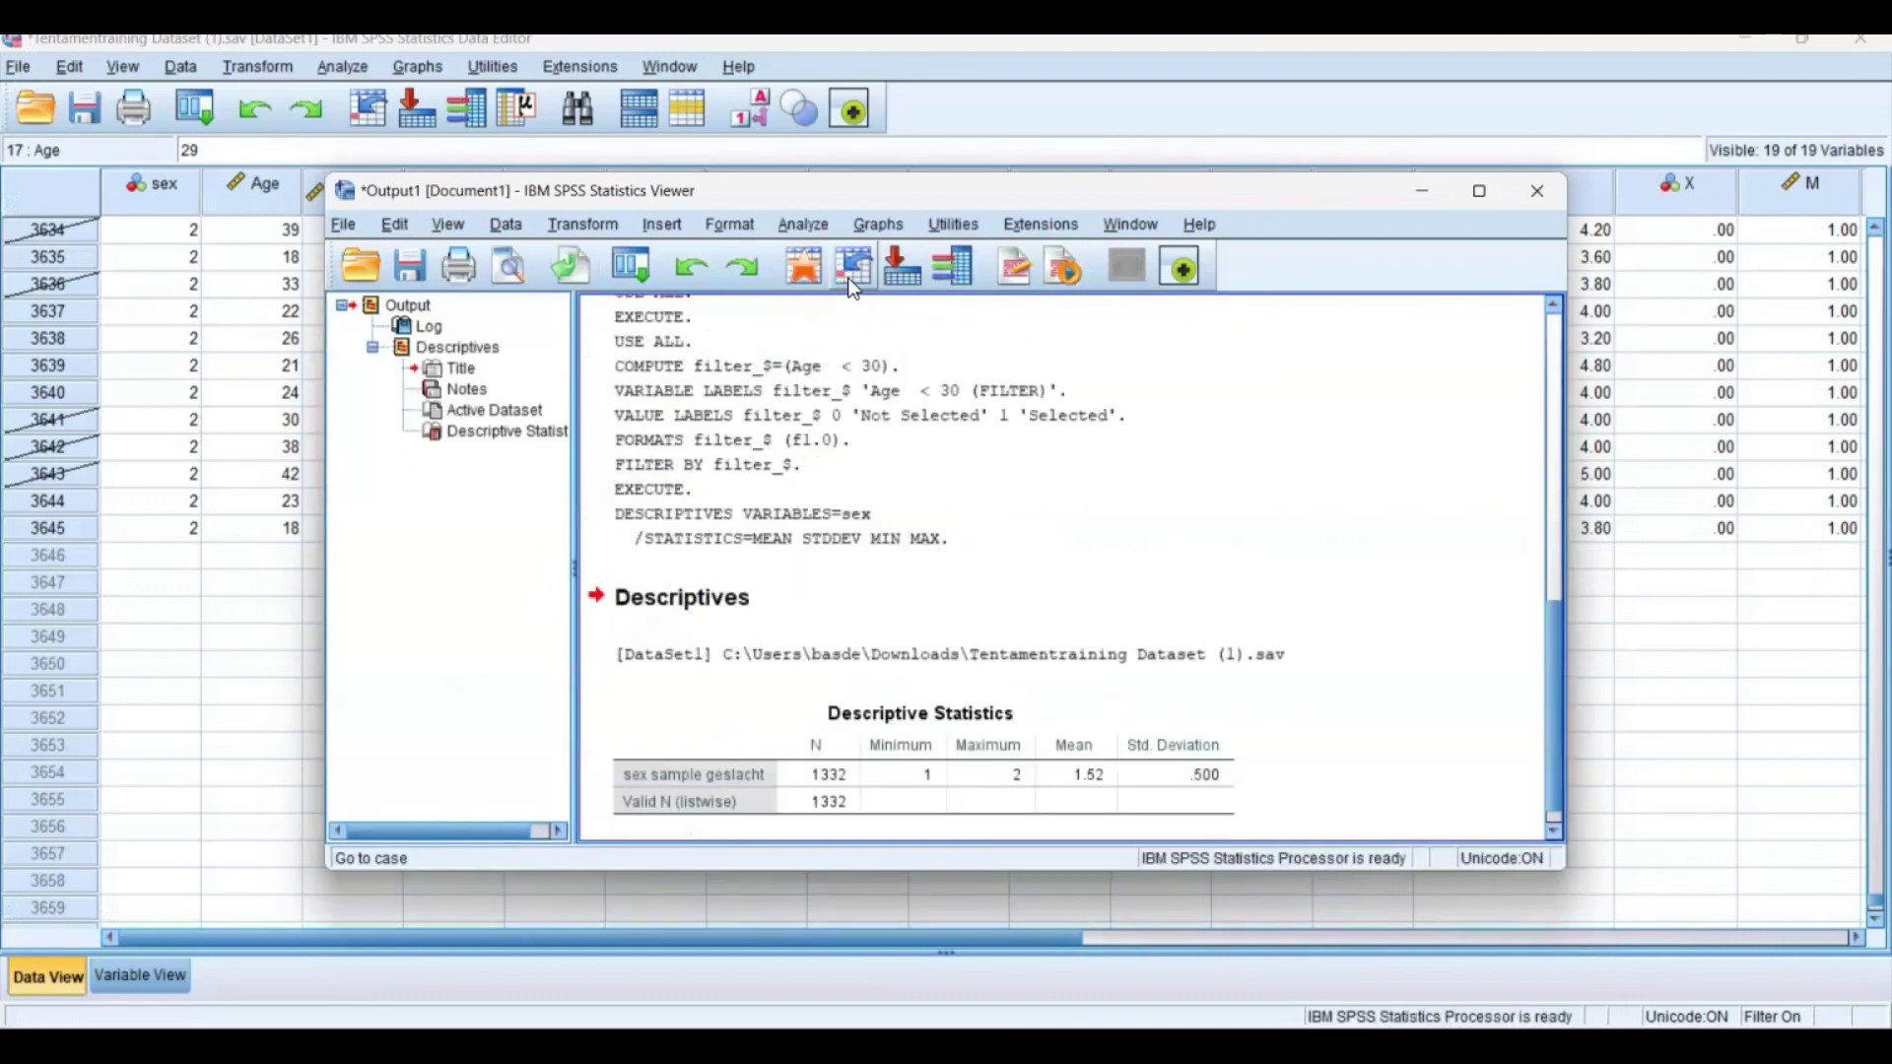
scroll(1170, 560, "down", 1)
left_click(936, 695)
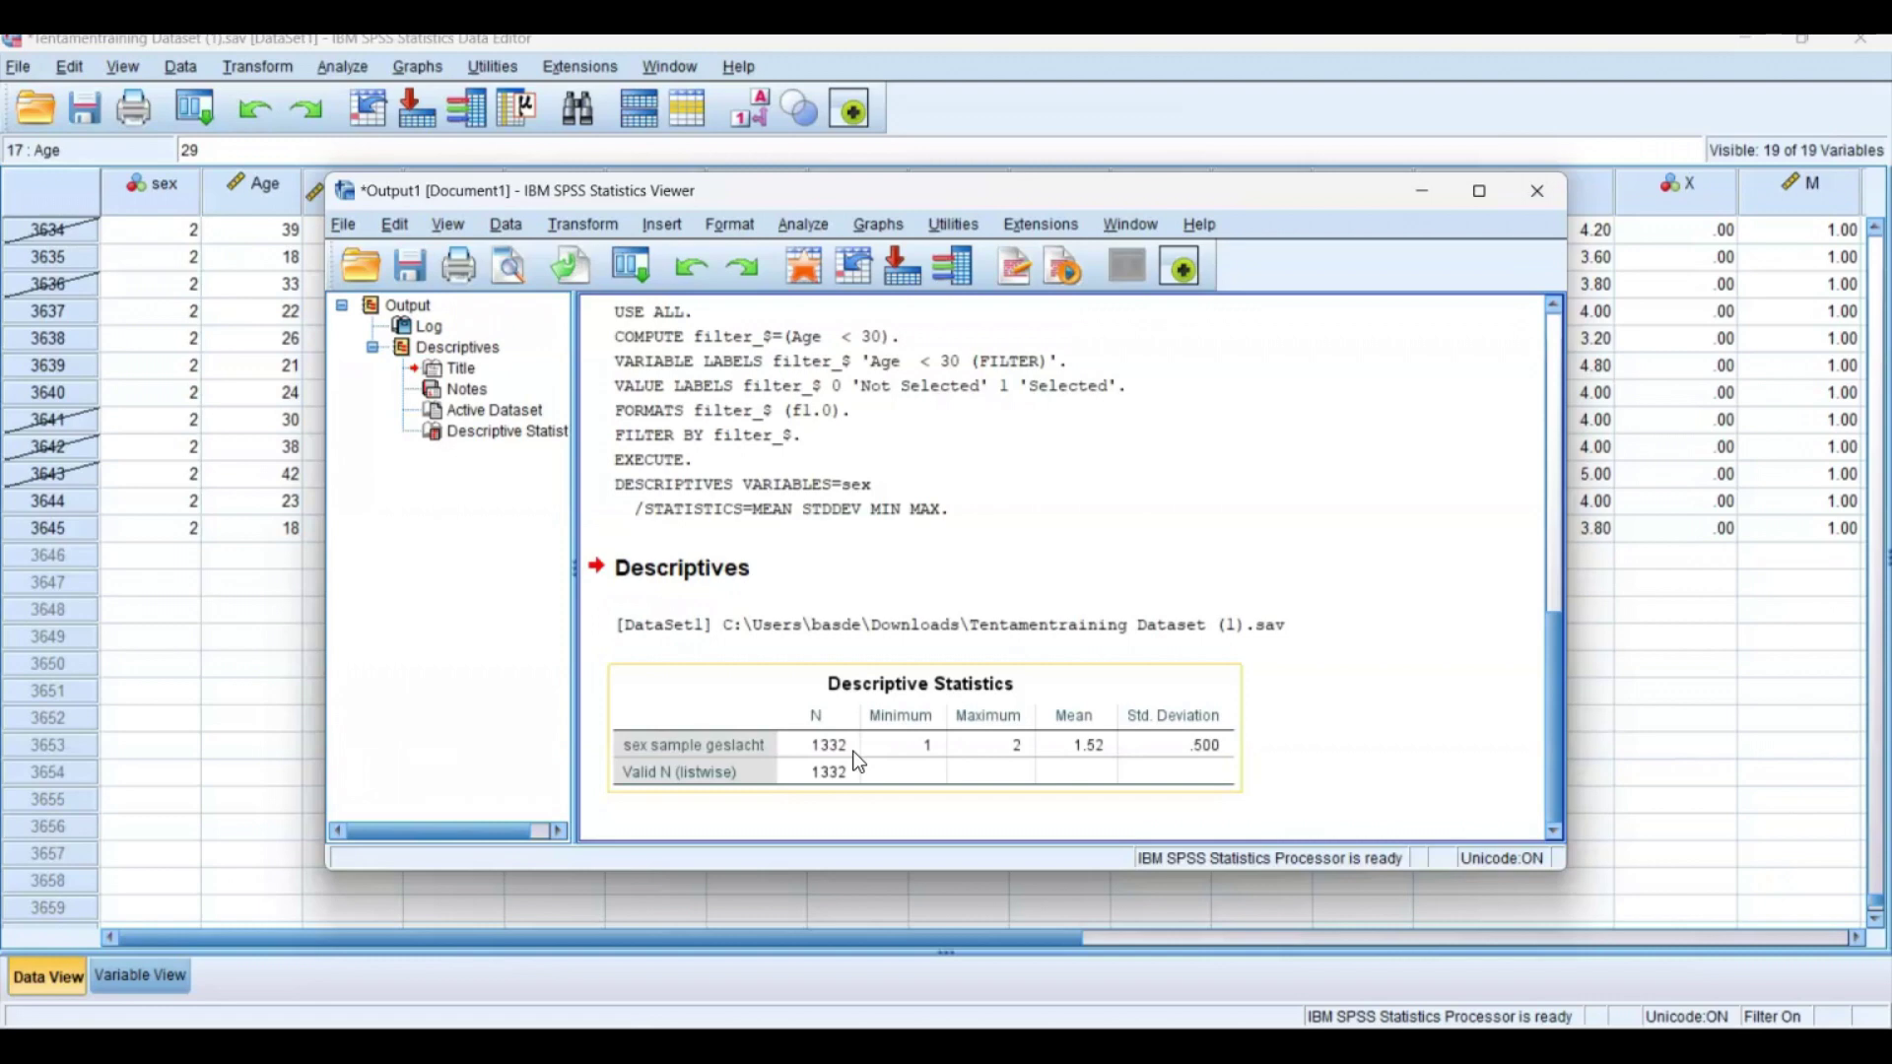
left_click(513, 226)
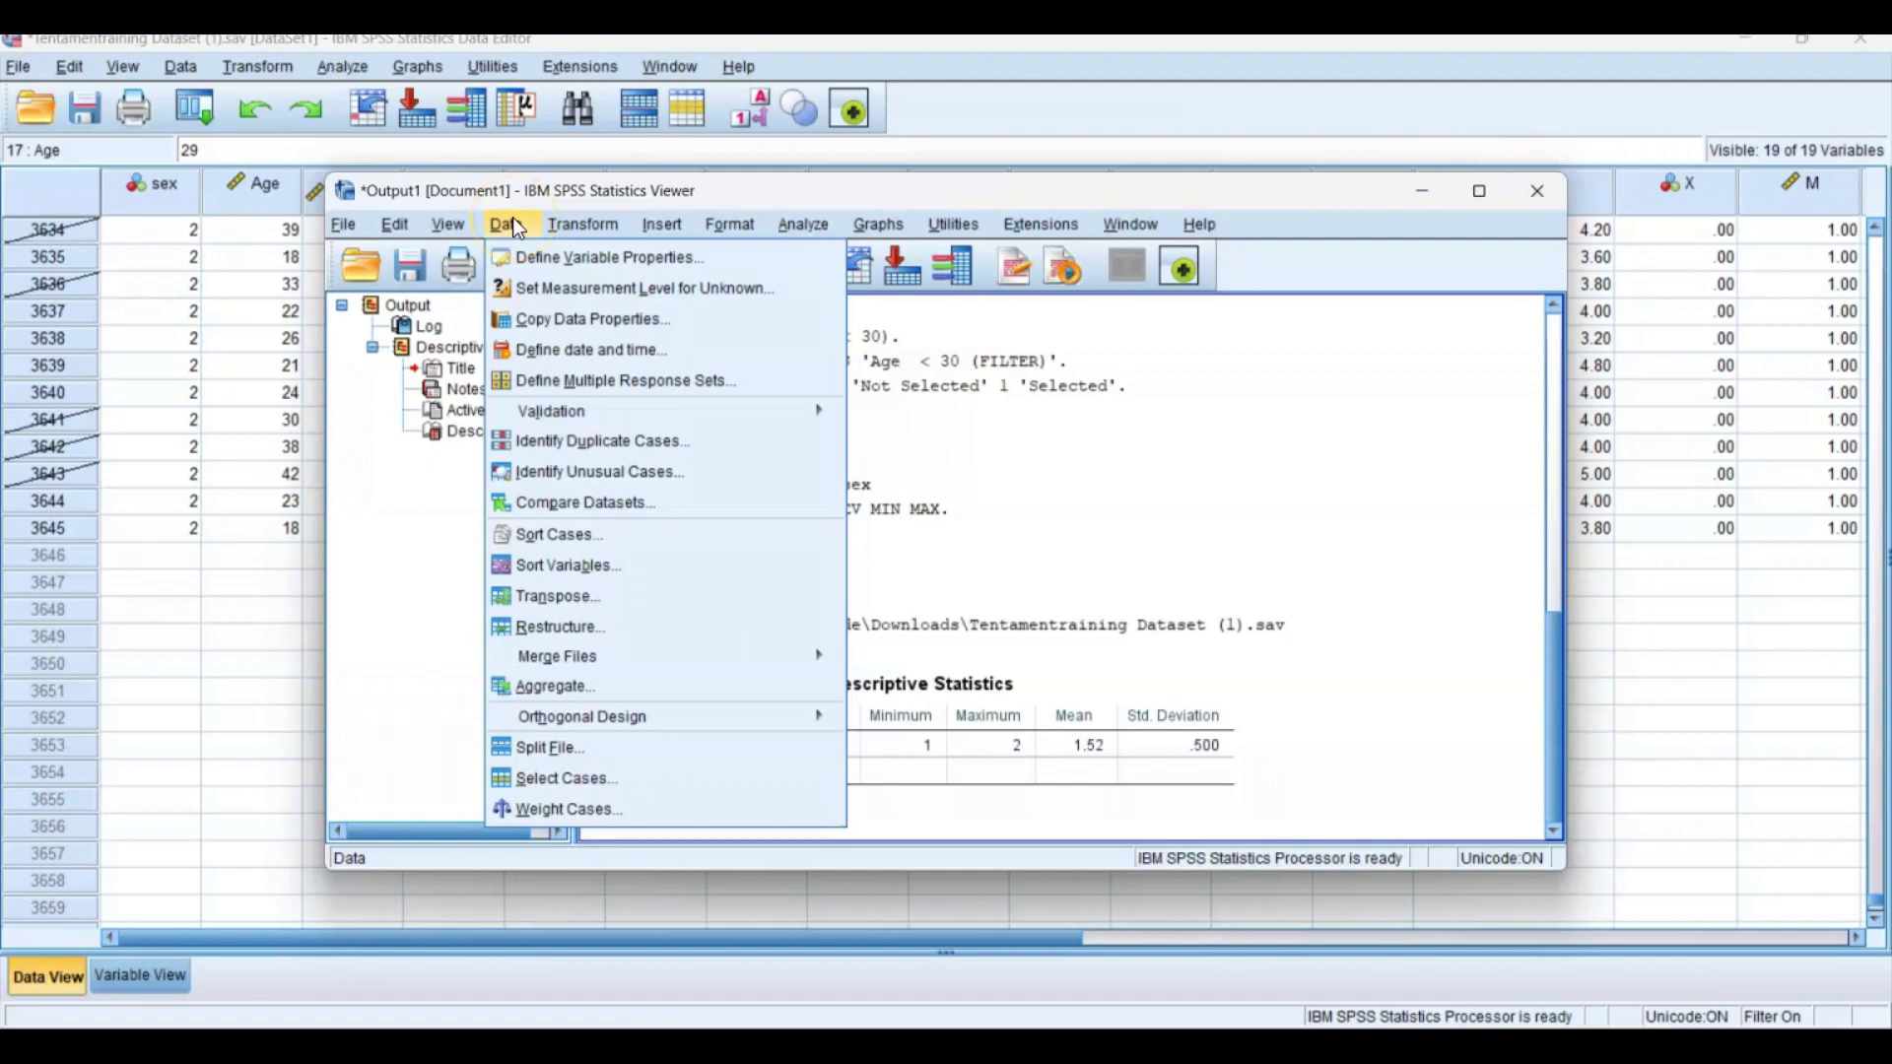
Switch Select Cases to All cases and run the FILTER OFF / USE ALL / EXECUTE syntax.
left_click(597, 789)
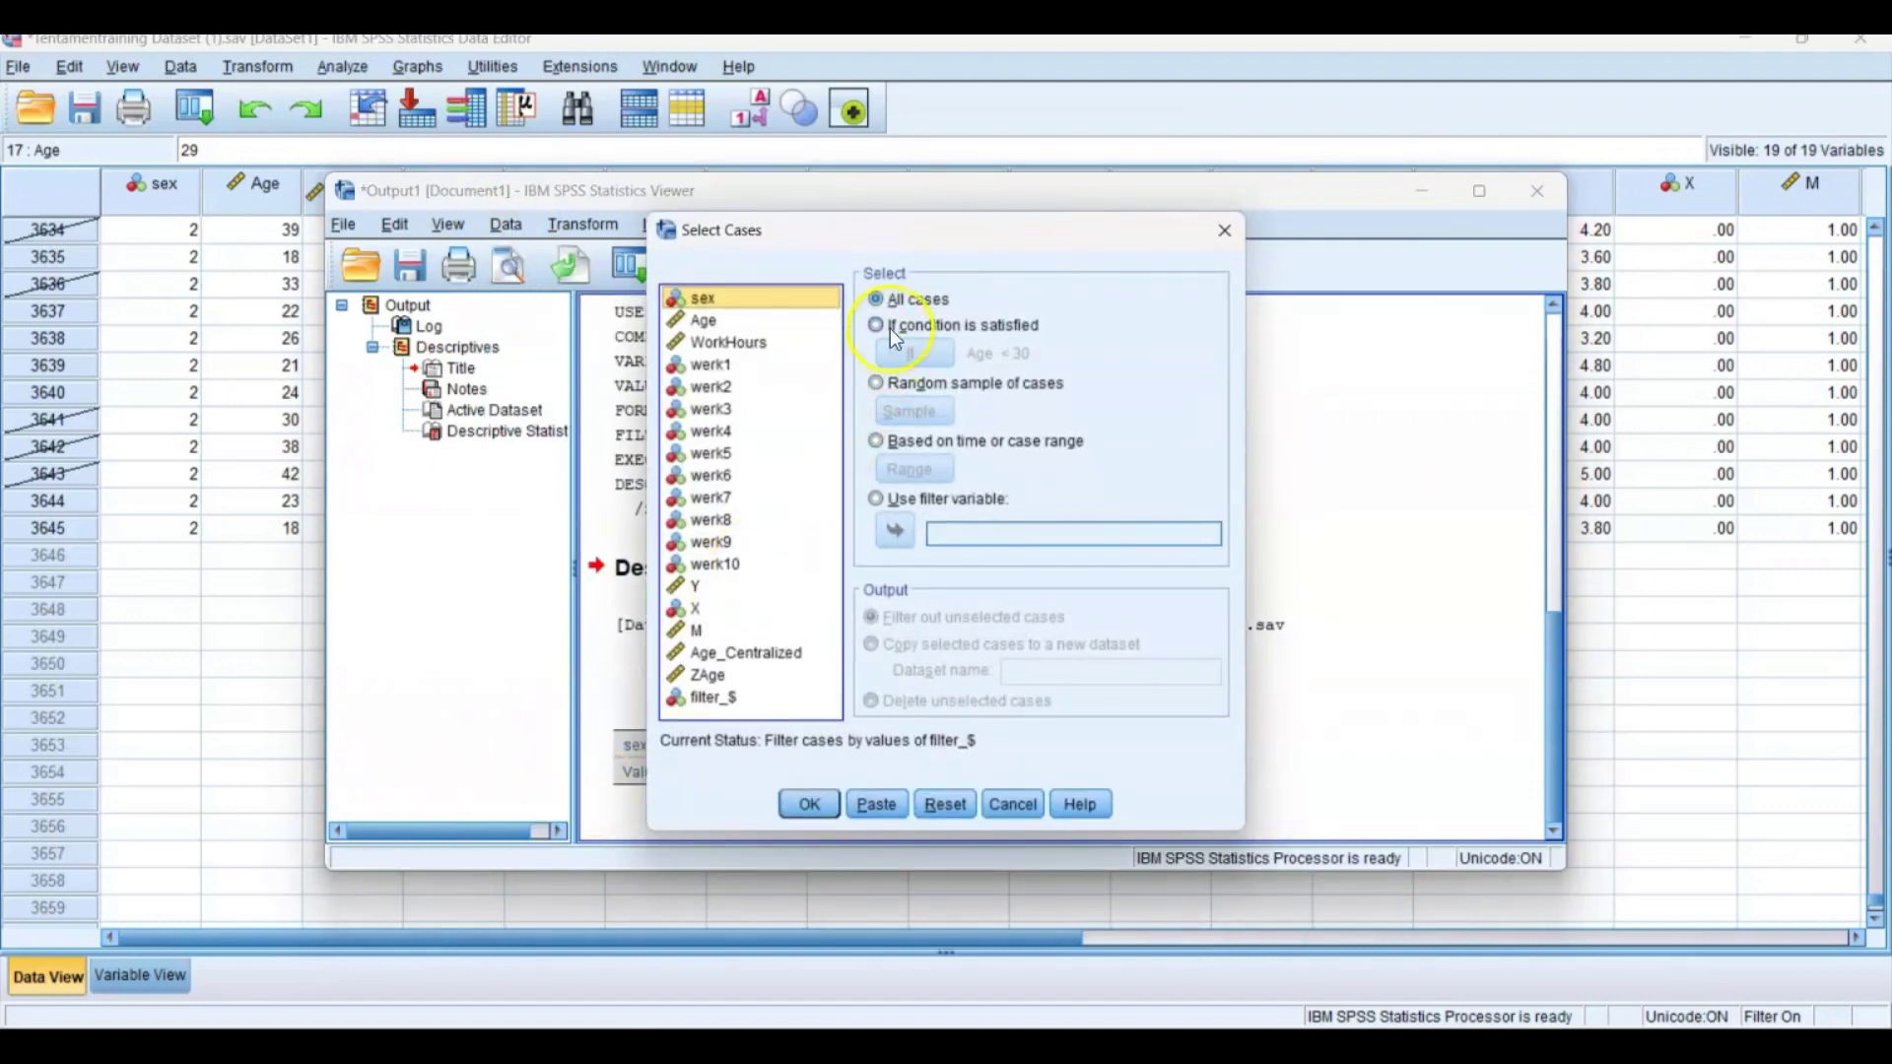
left_click(877, 298)
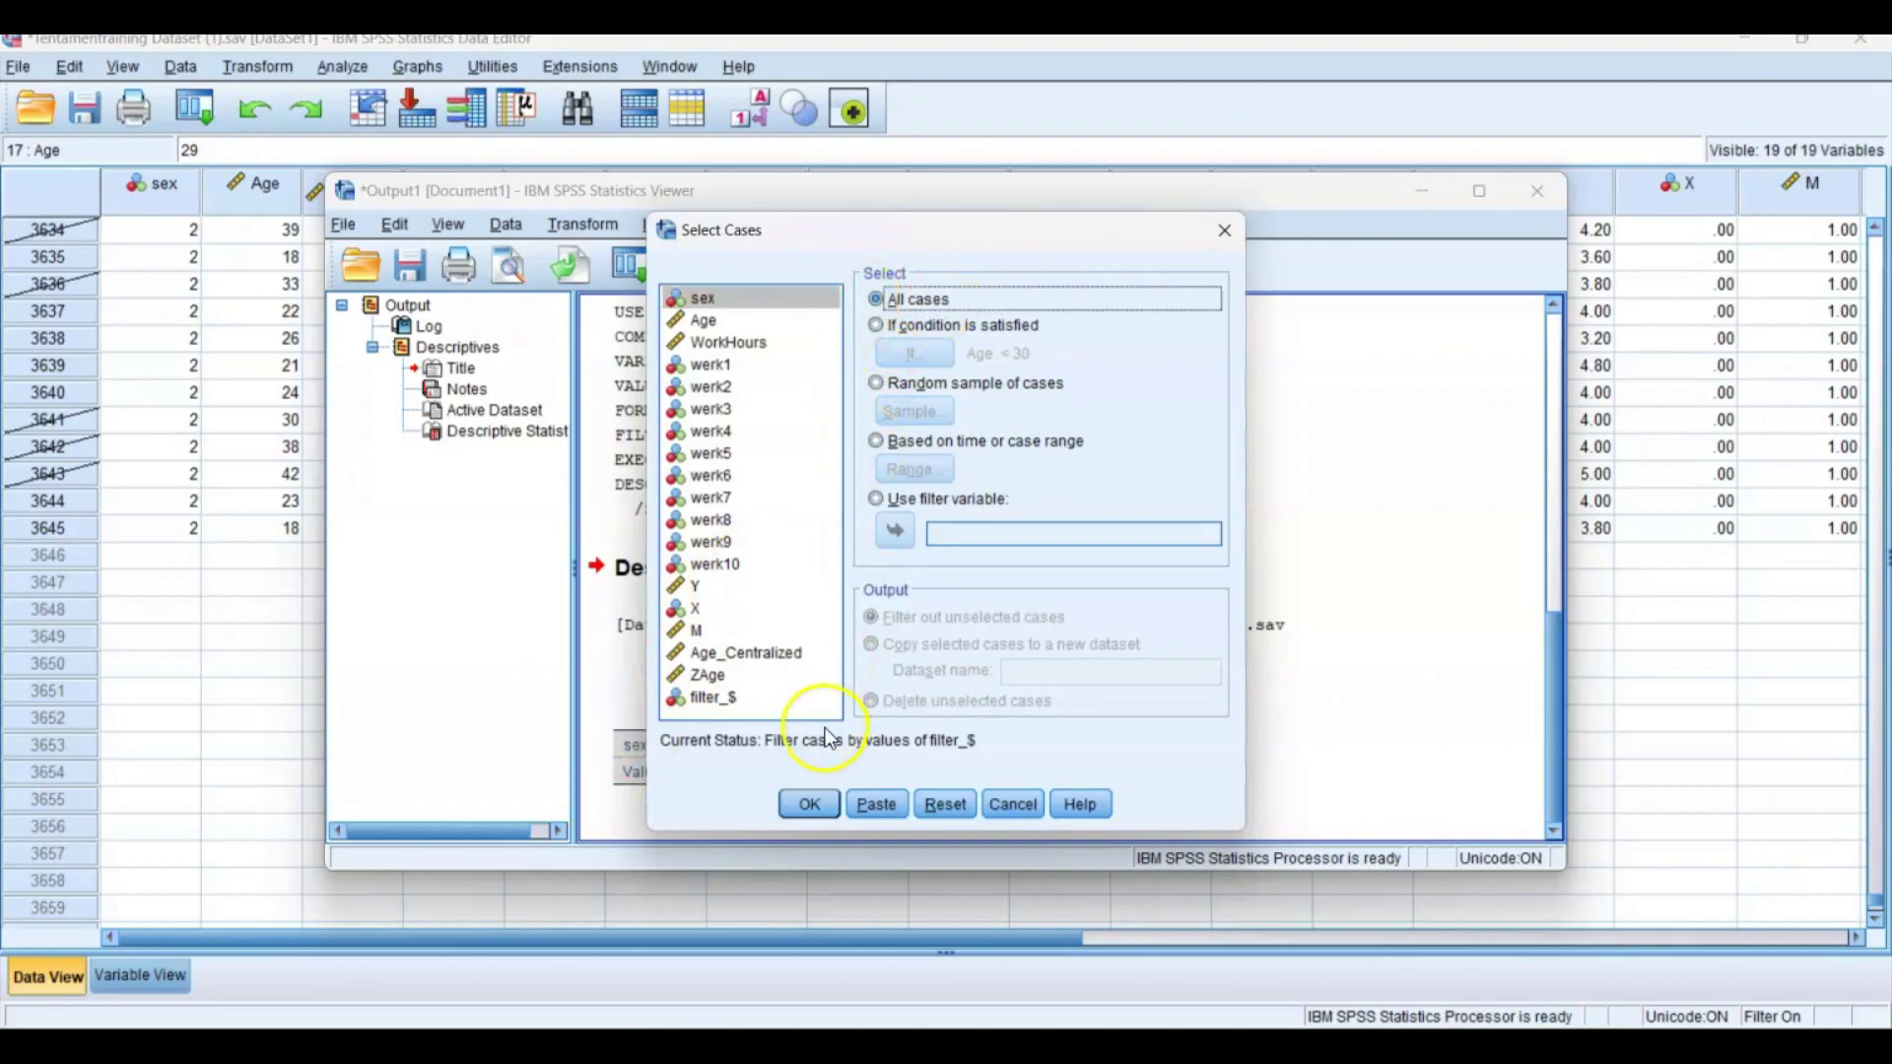
mouse_move(1271, 1029)
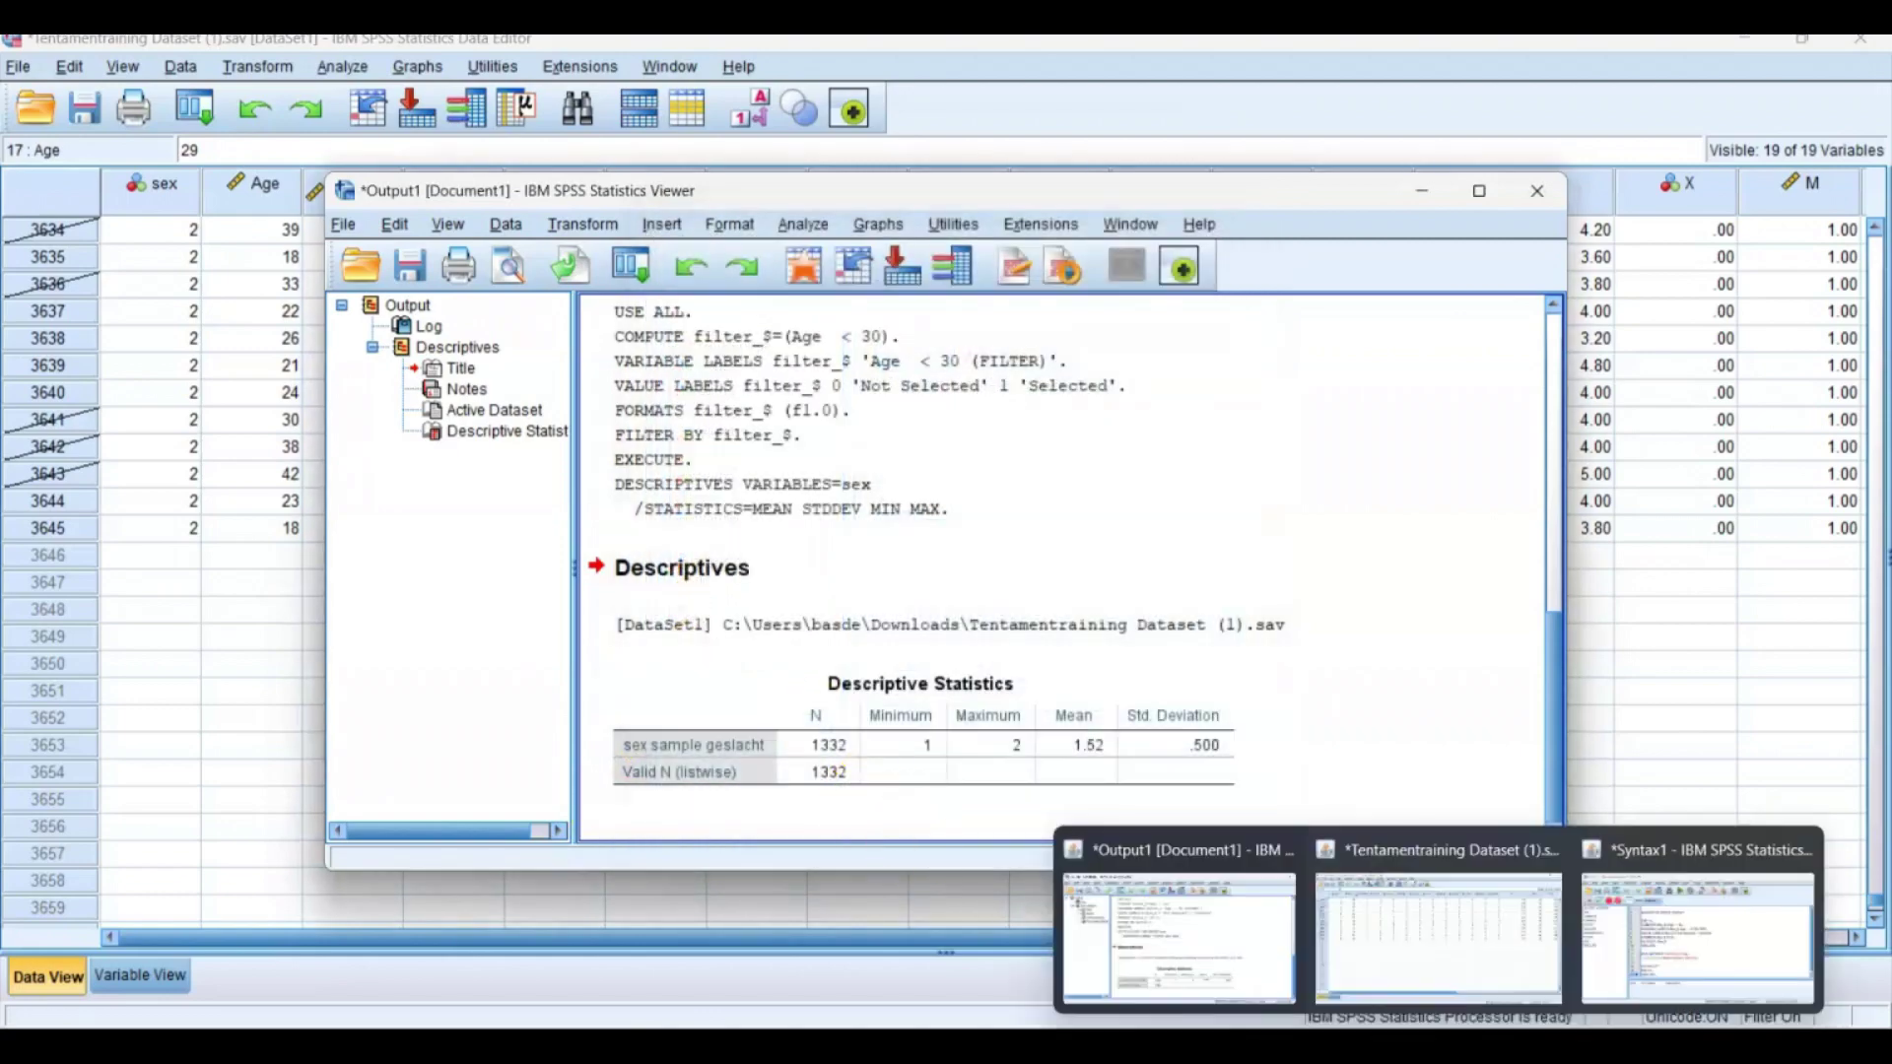
left_click(1647, 918)
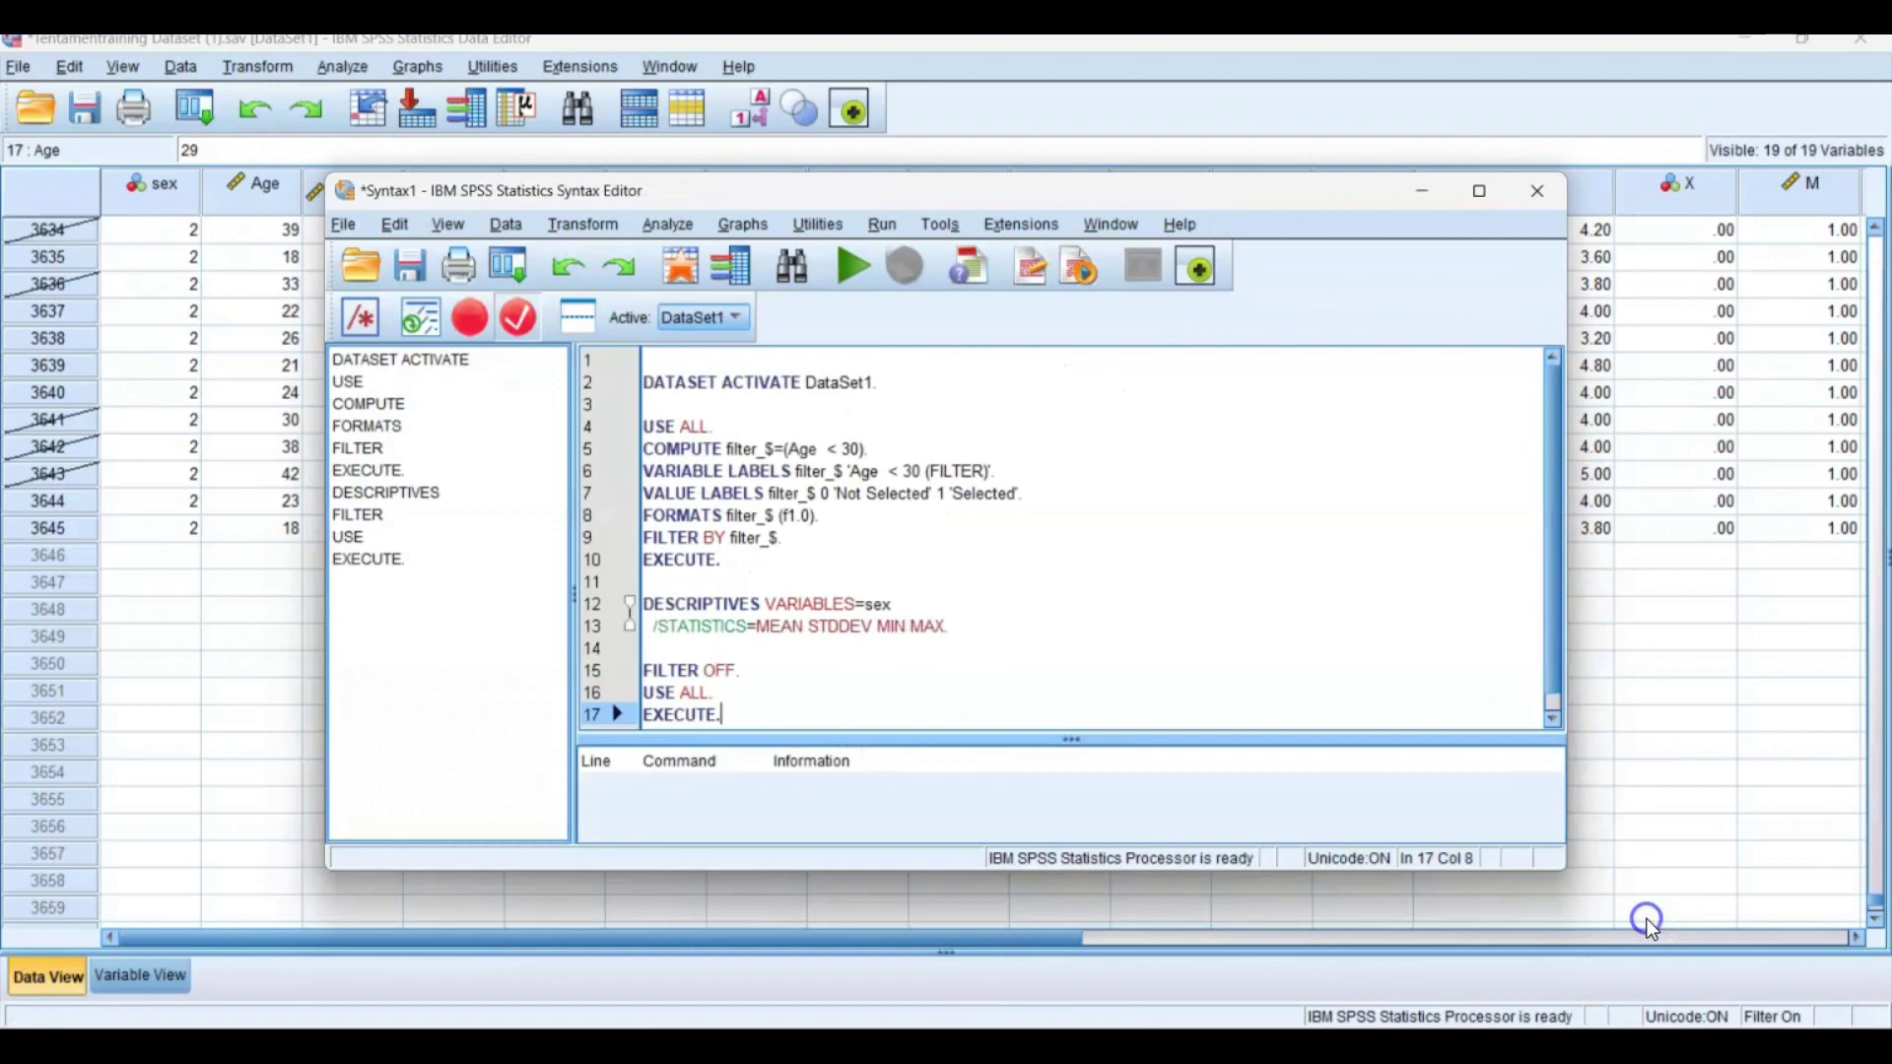
left_click_drag(695, 689, 643, 670)
left_click(863, 260)
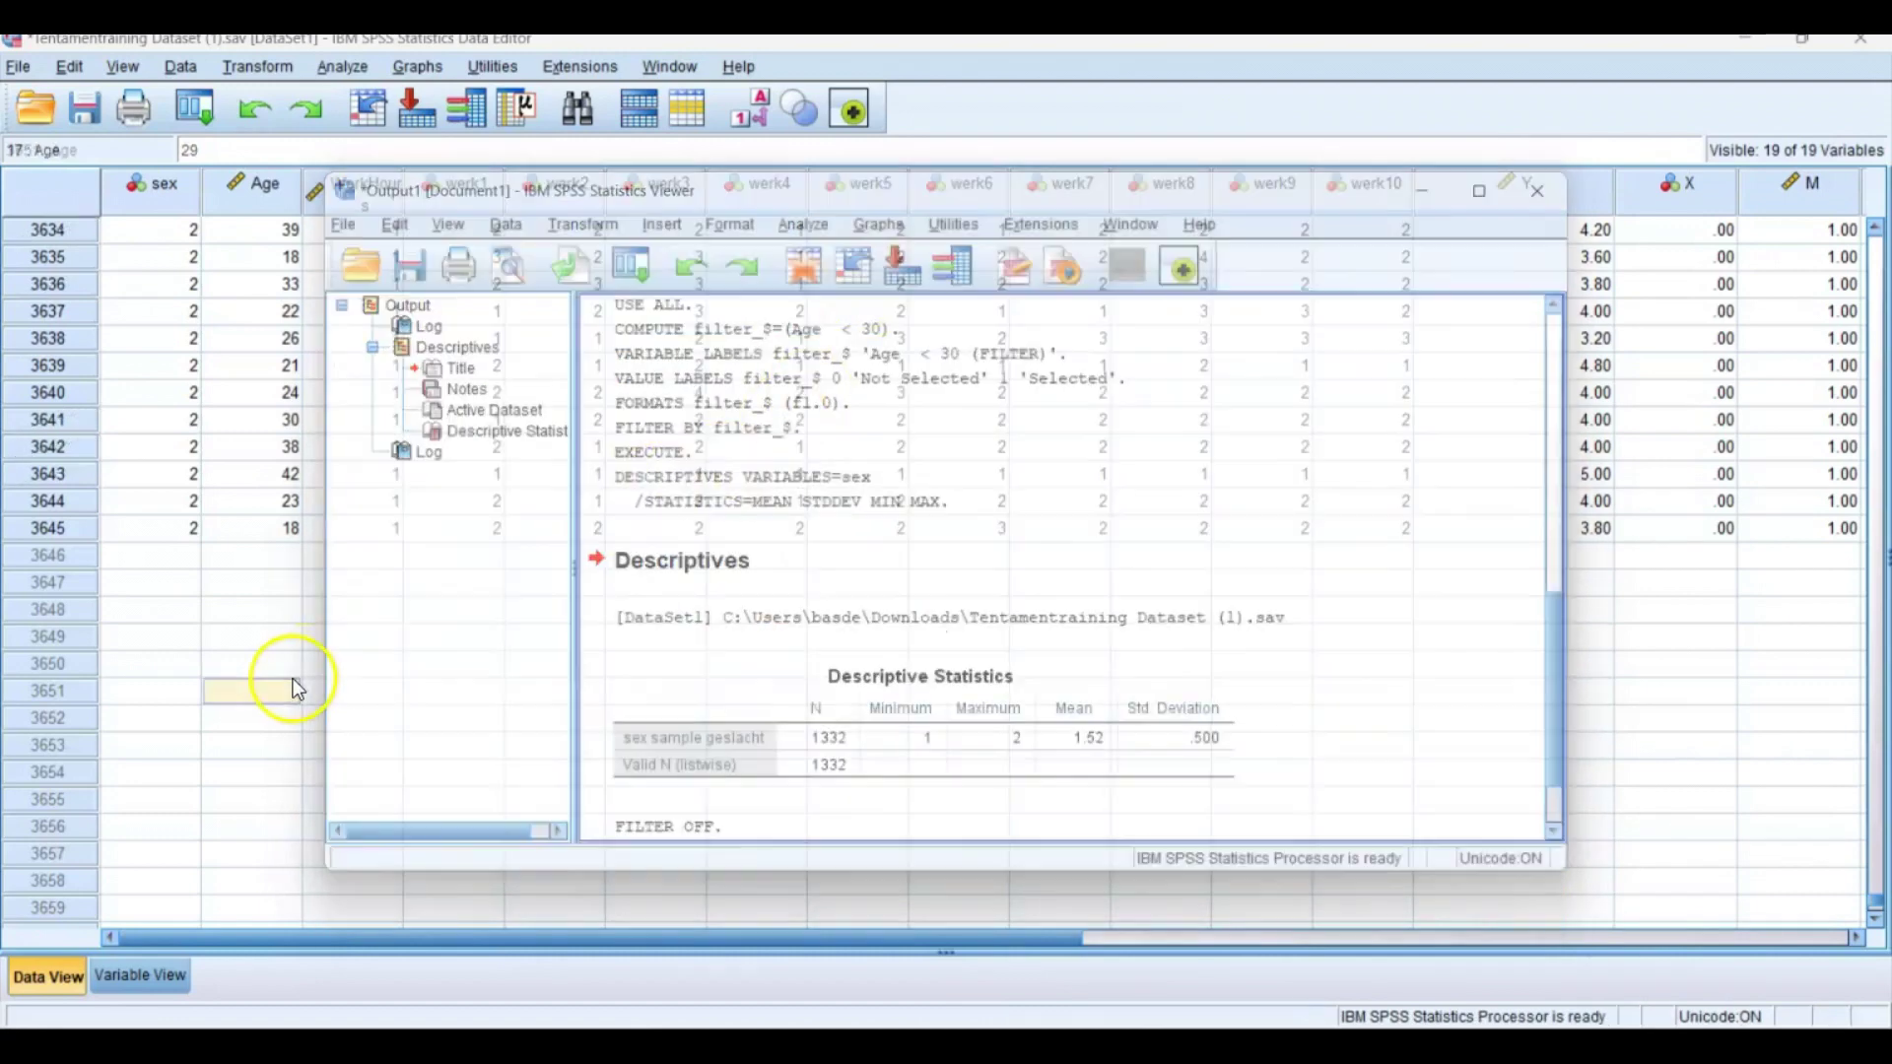
Scroll through the Data View to confirm all cases are included again.
scroll(32, 421, "up", 20)
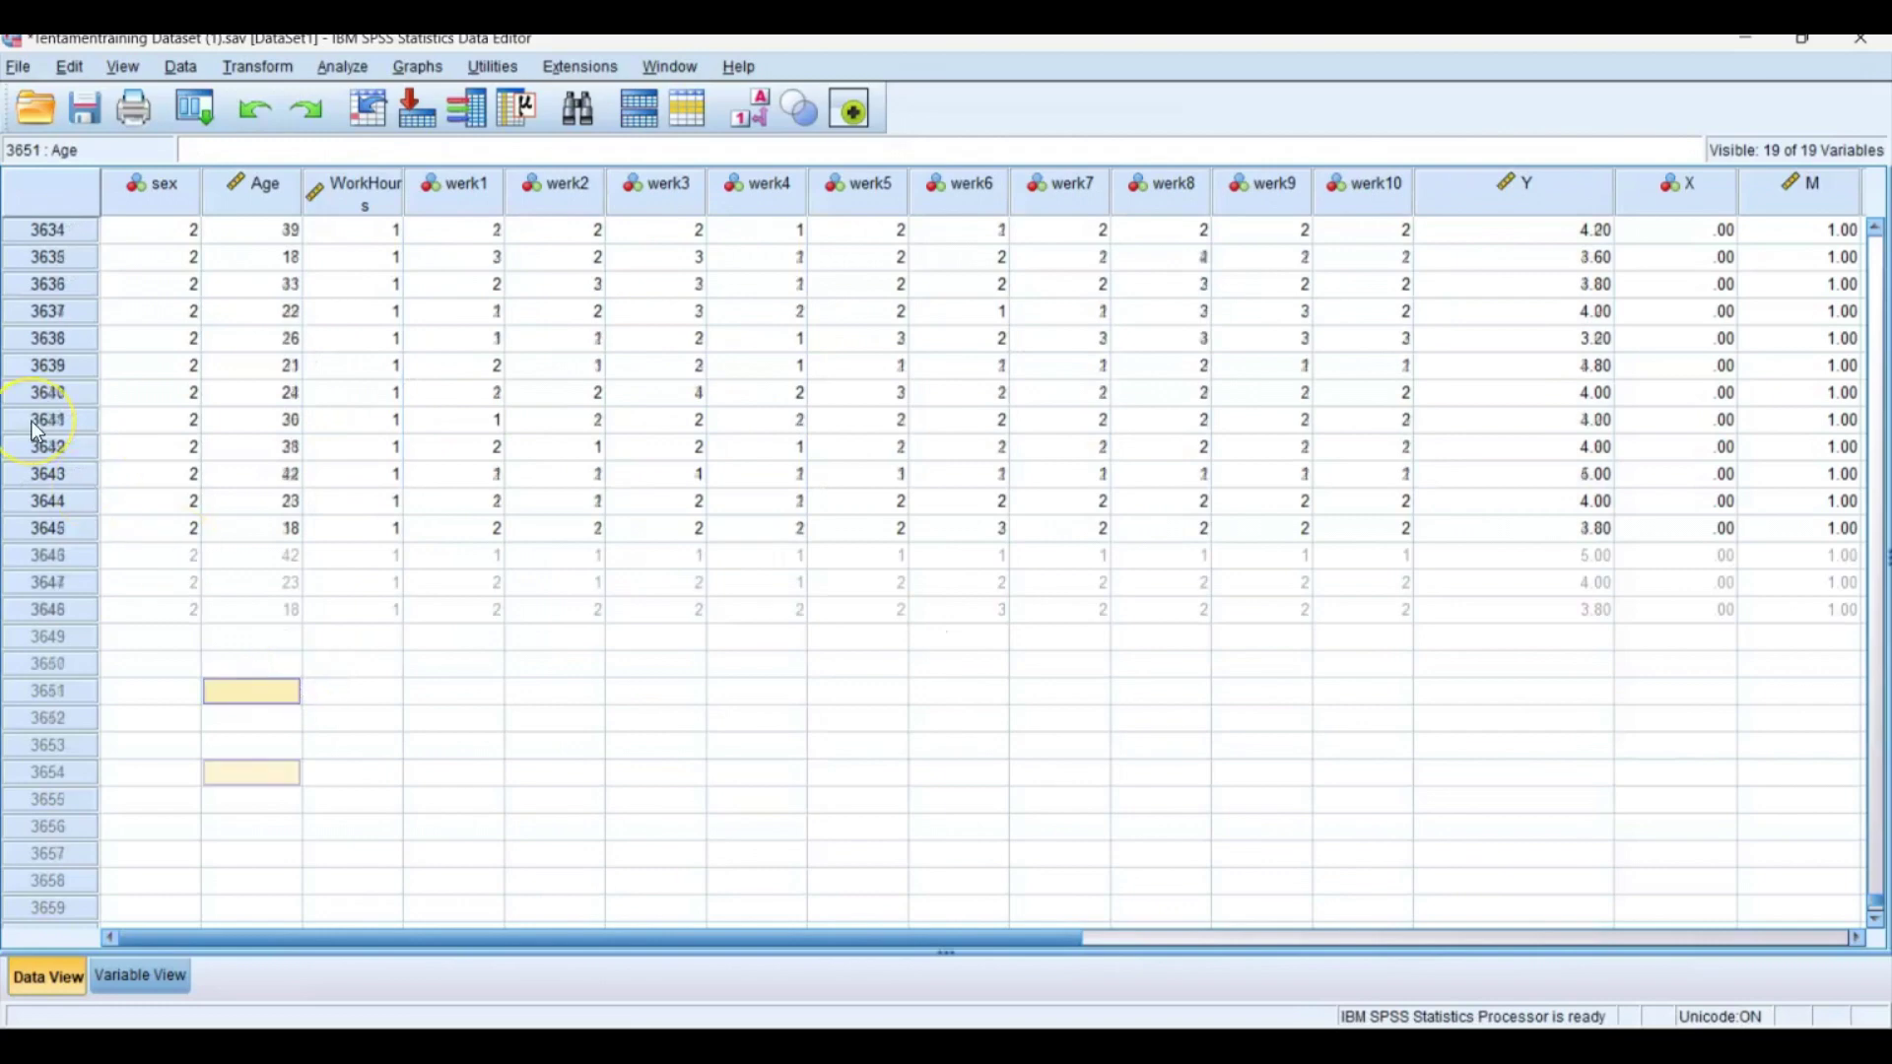
scroll(31, 422, "up", 20)
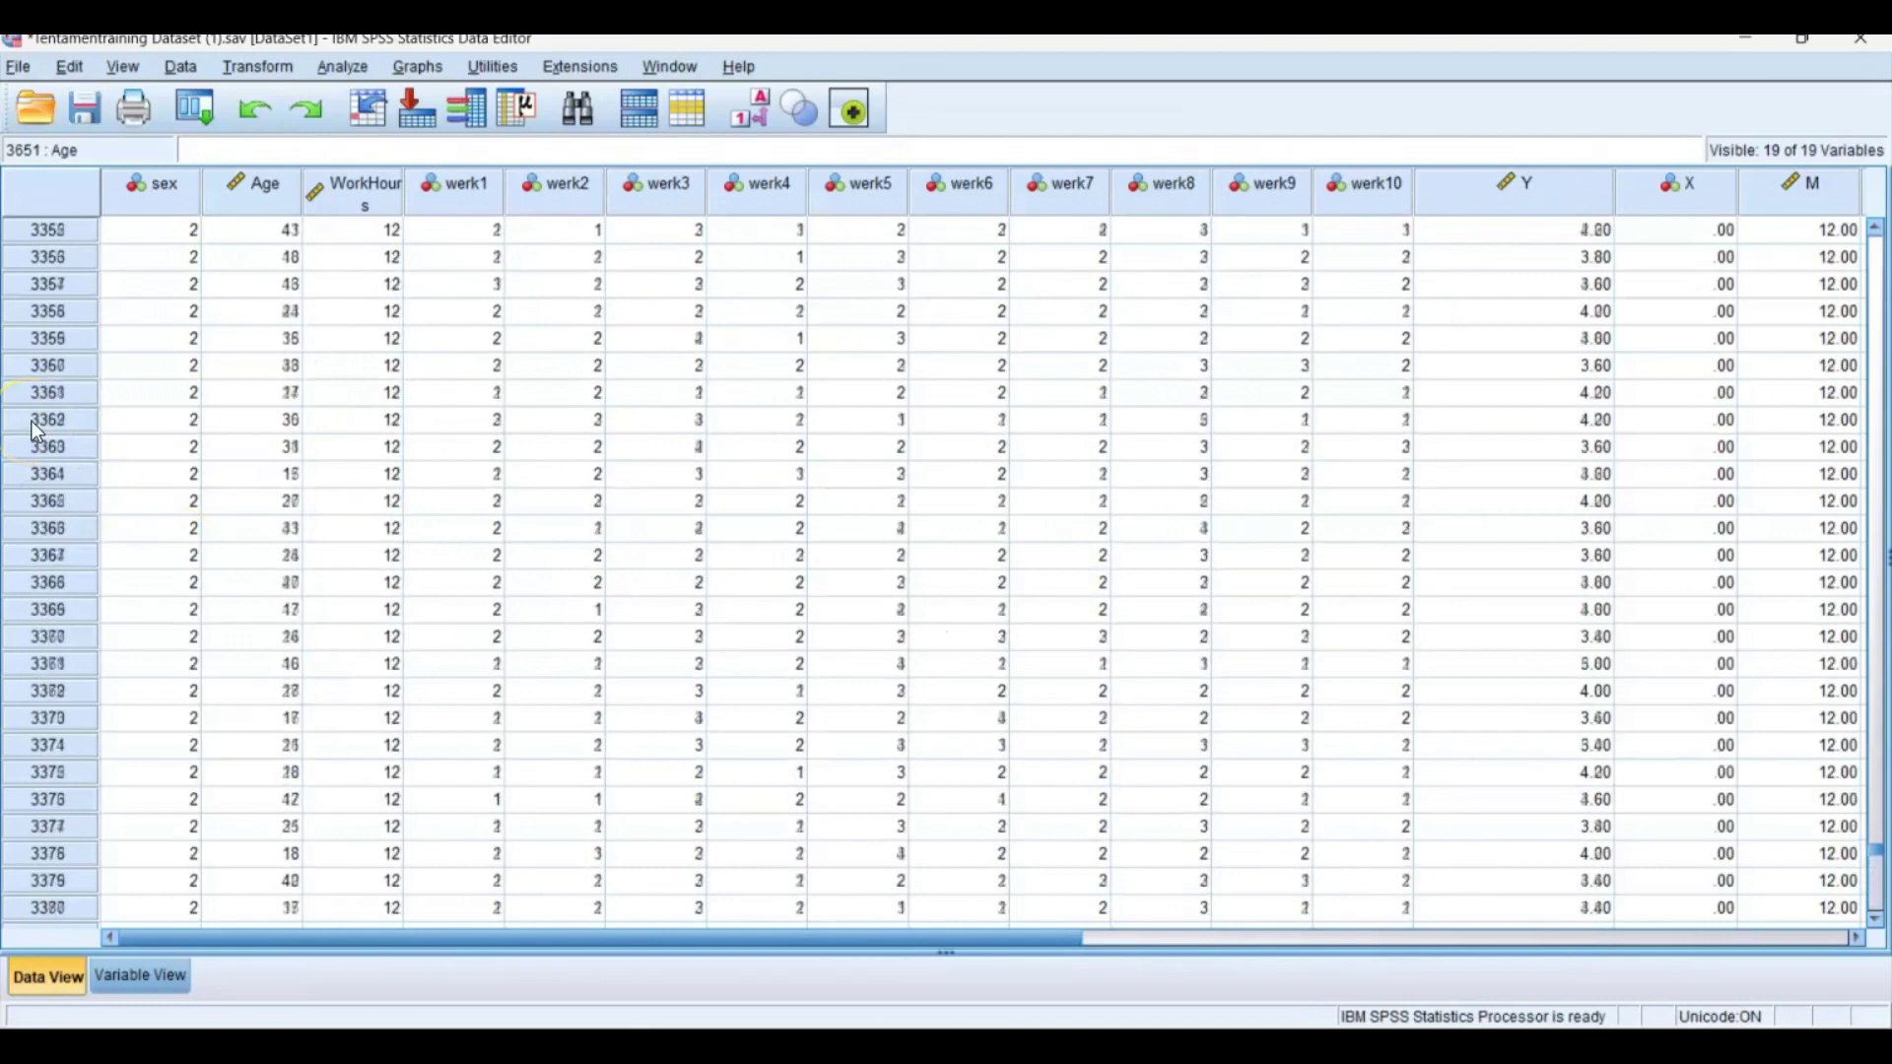
scroll(31, 422, "up", 4)
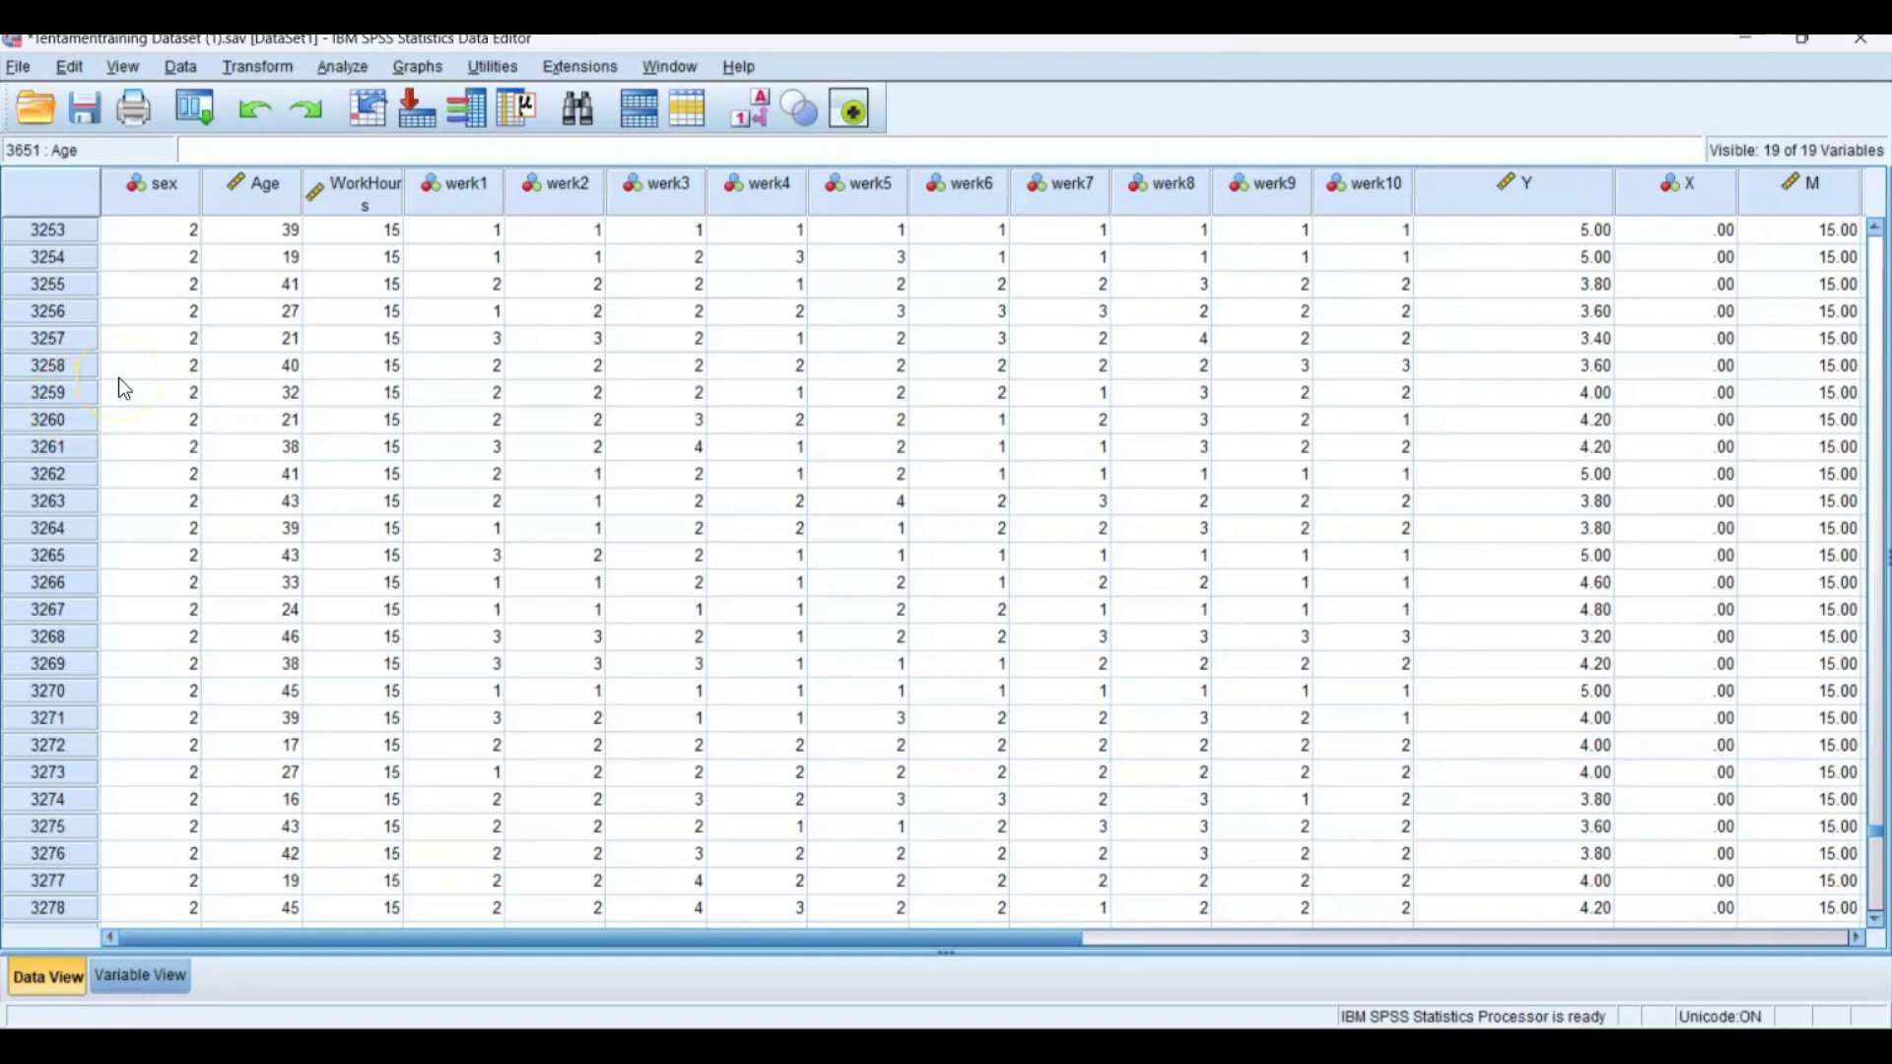
scroll(182, 333, "up", 20)
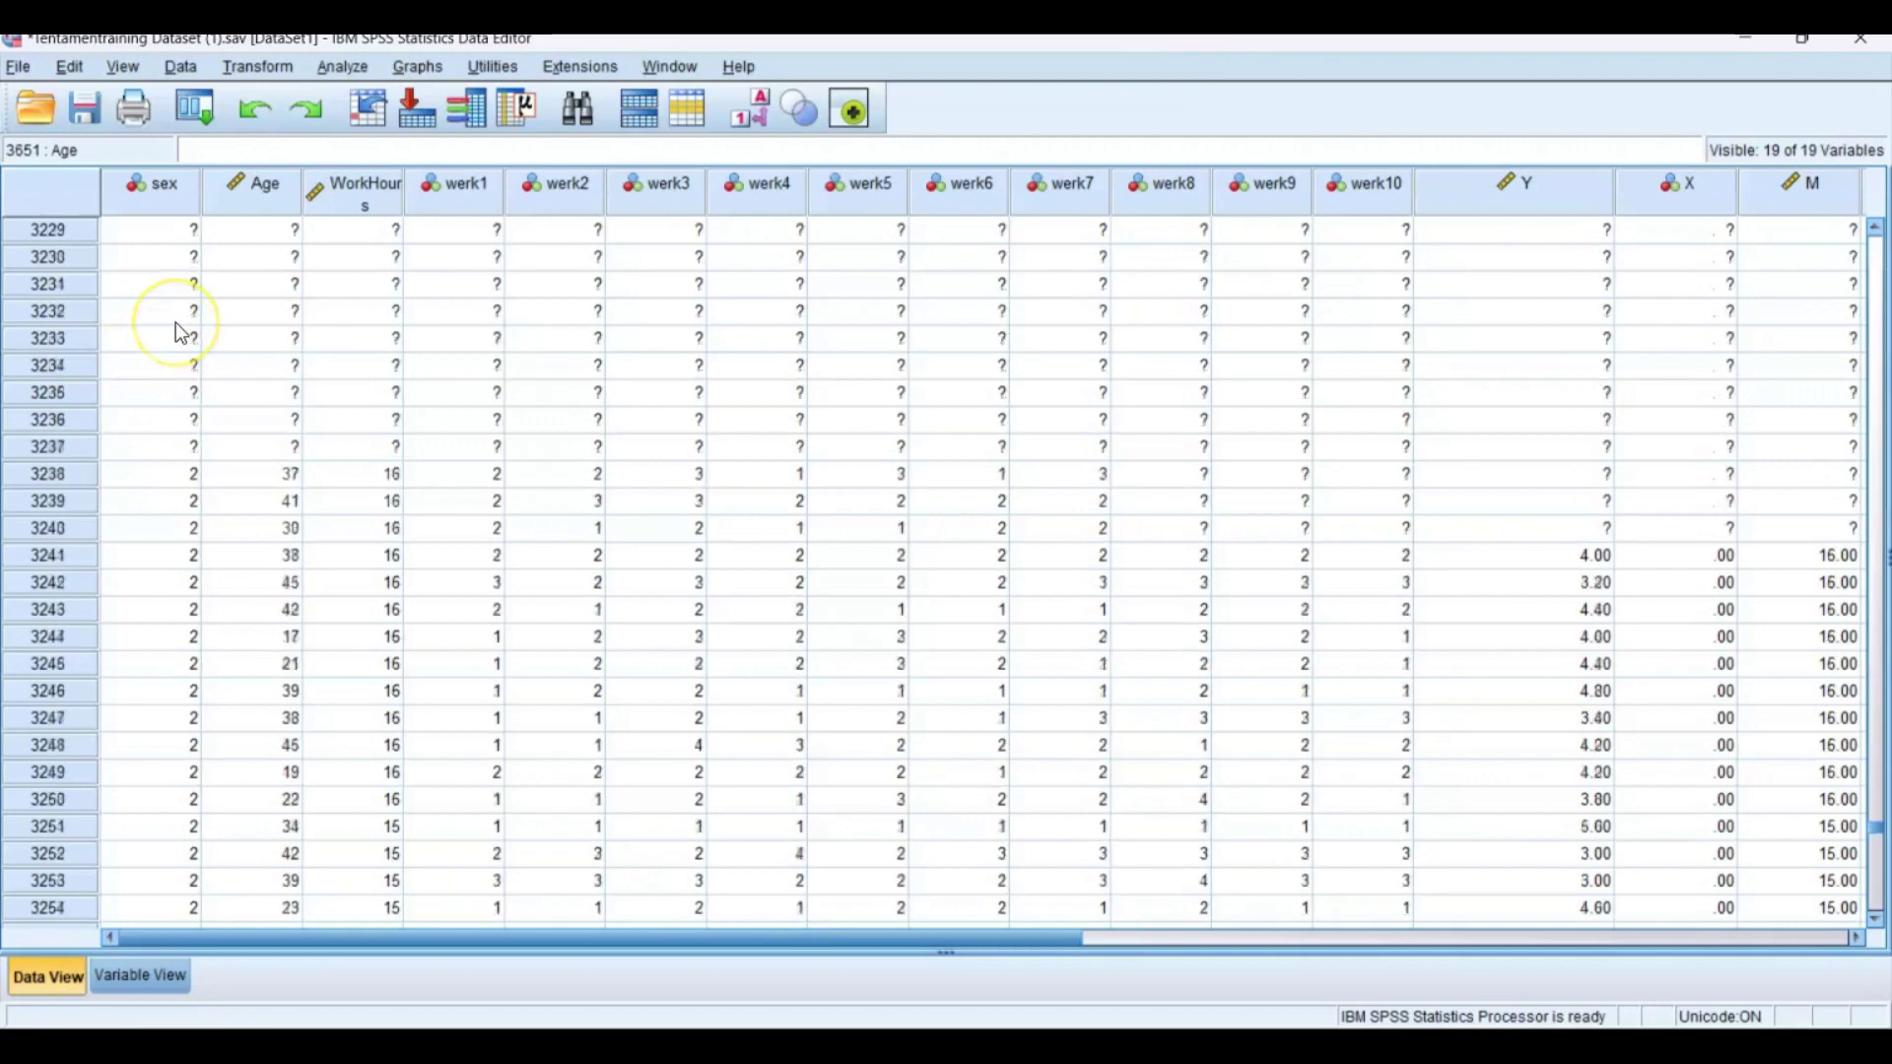
scroll(182, 333, "up", 20)
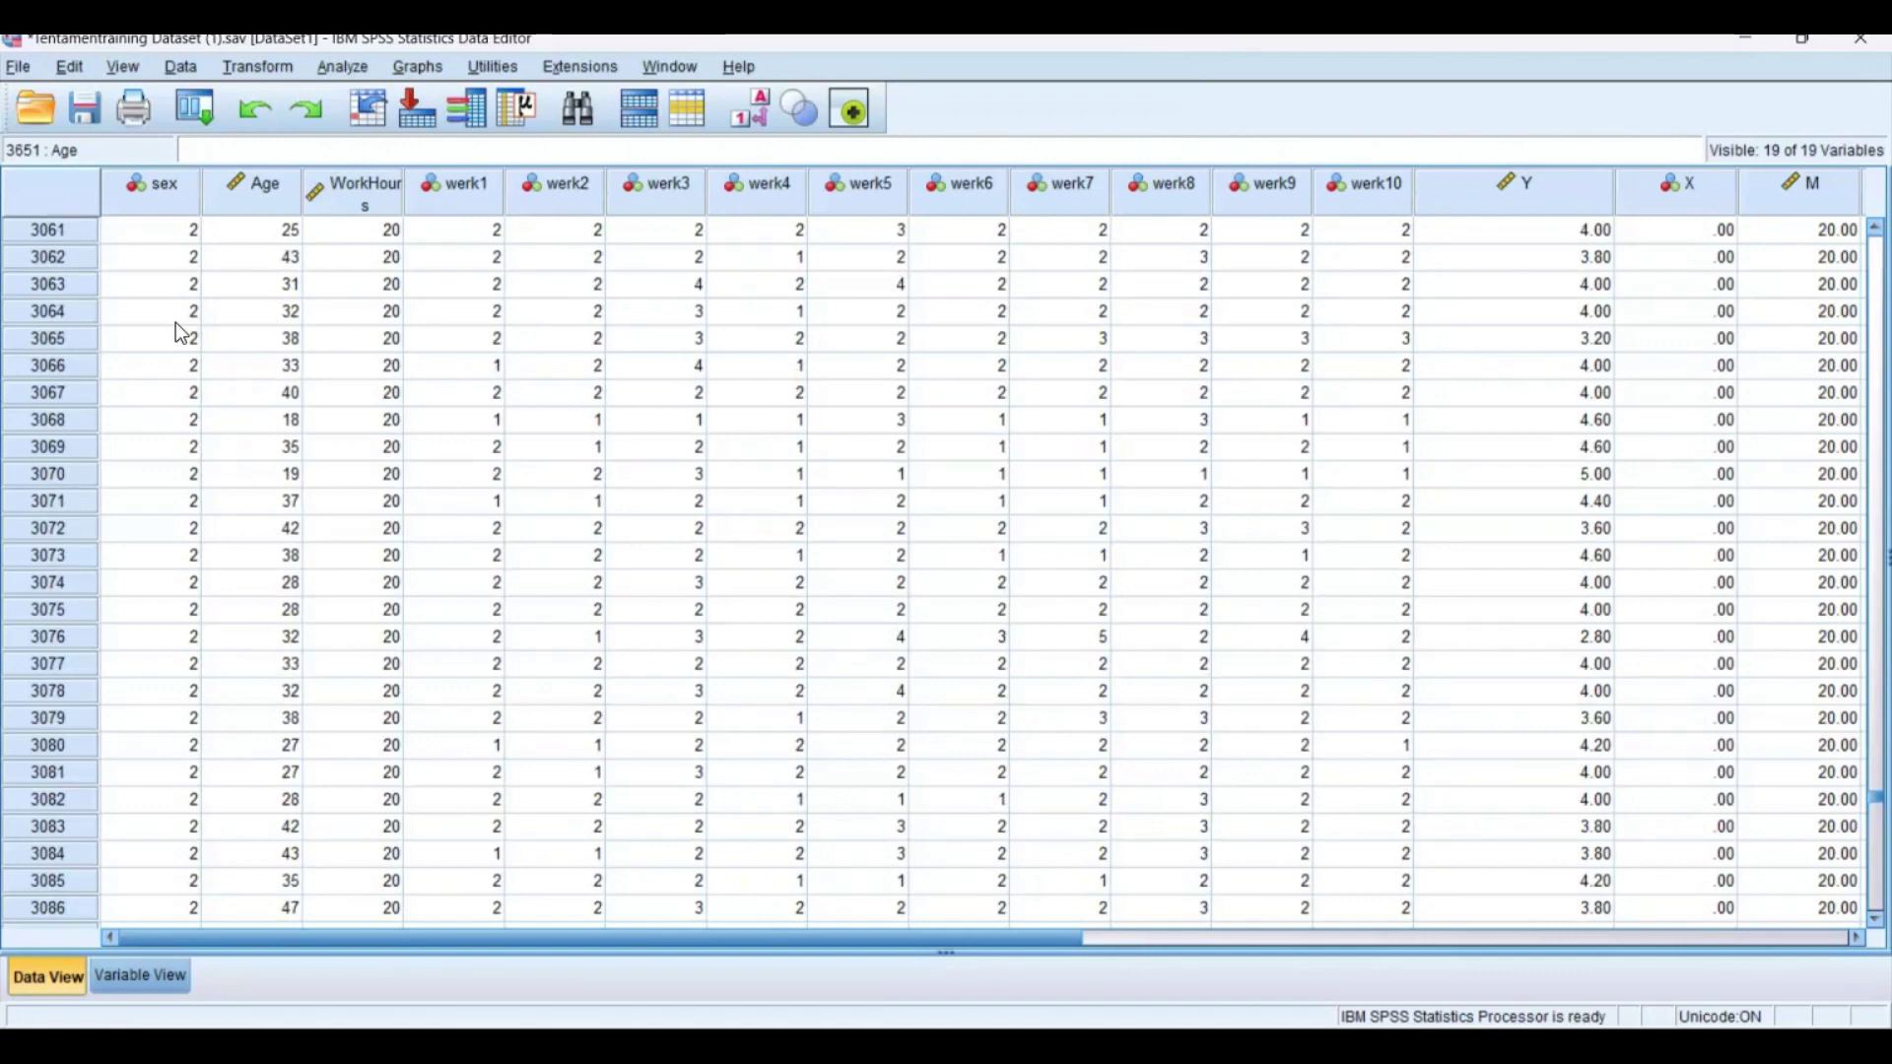
scroll(179, 328, "up", 20)
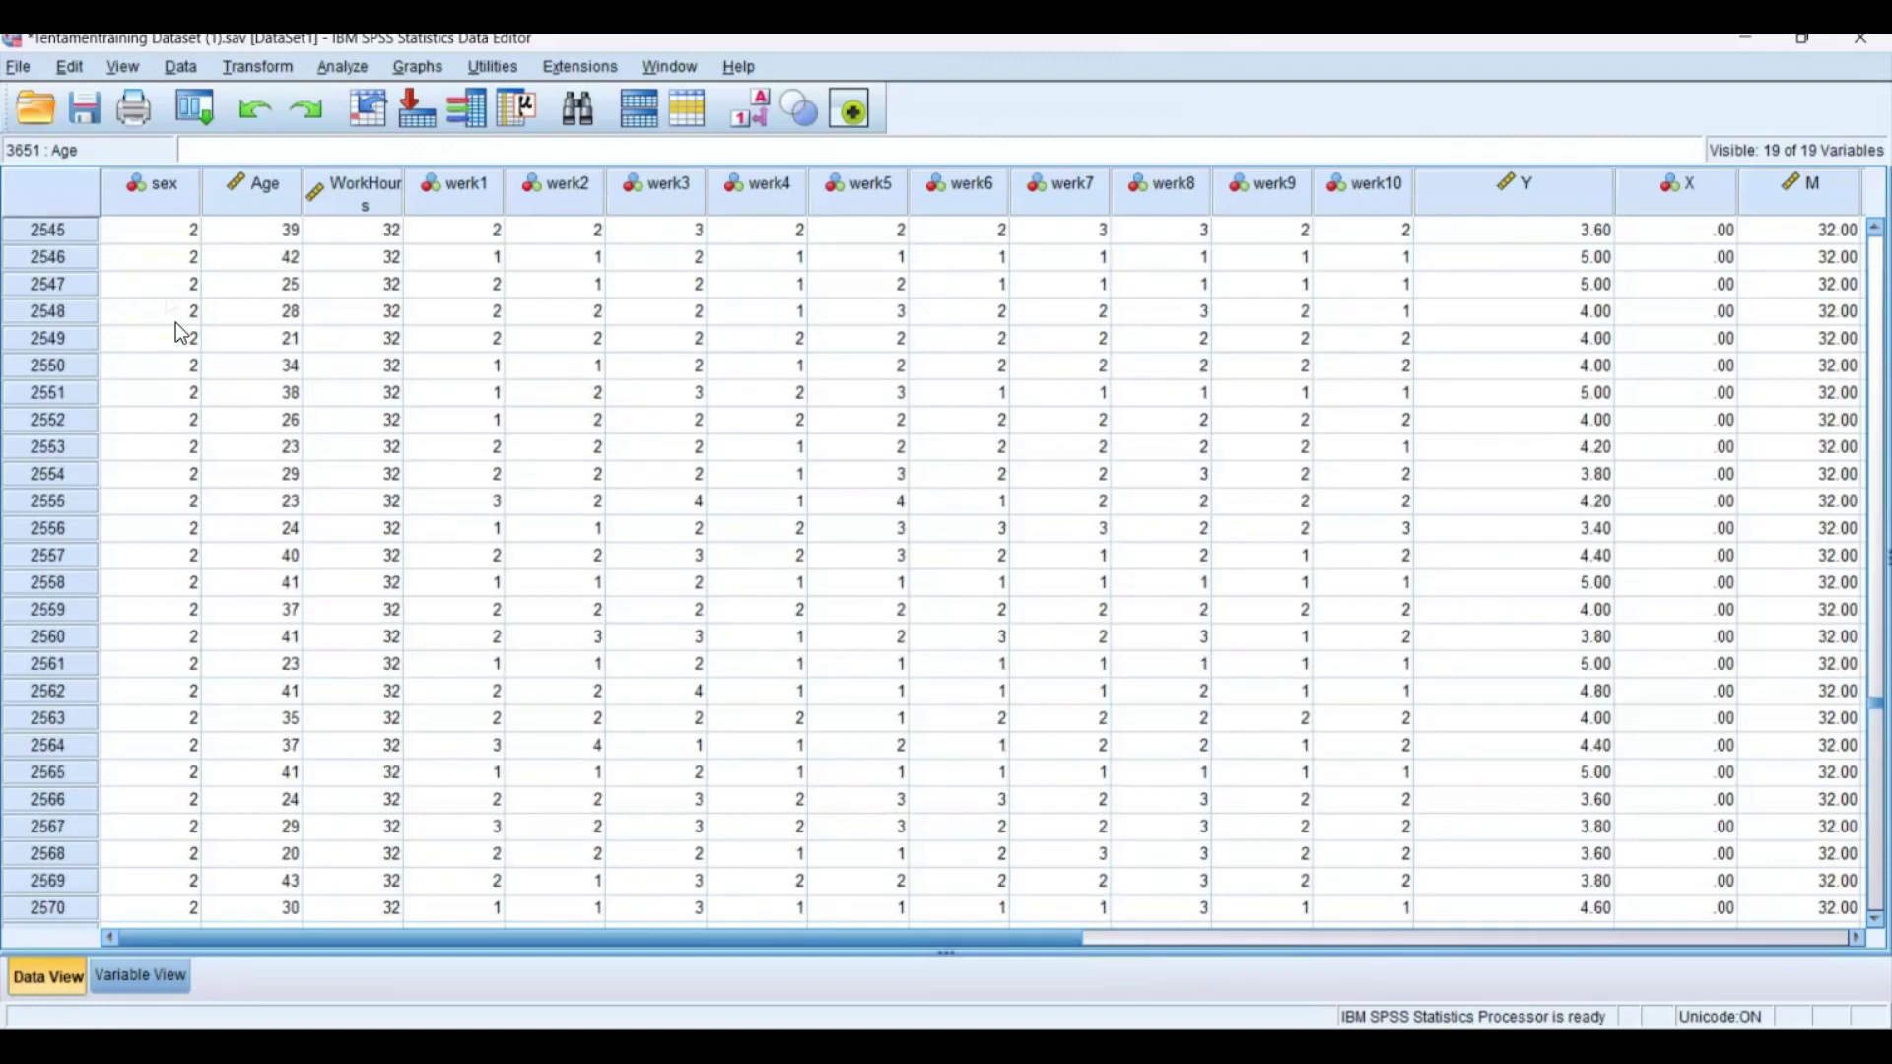
left_click_drag(1876, 707, 1872, 514)
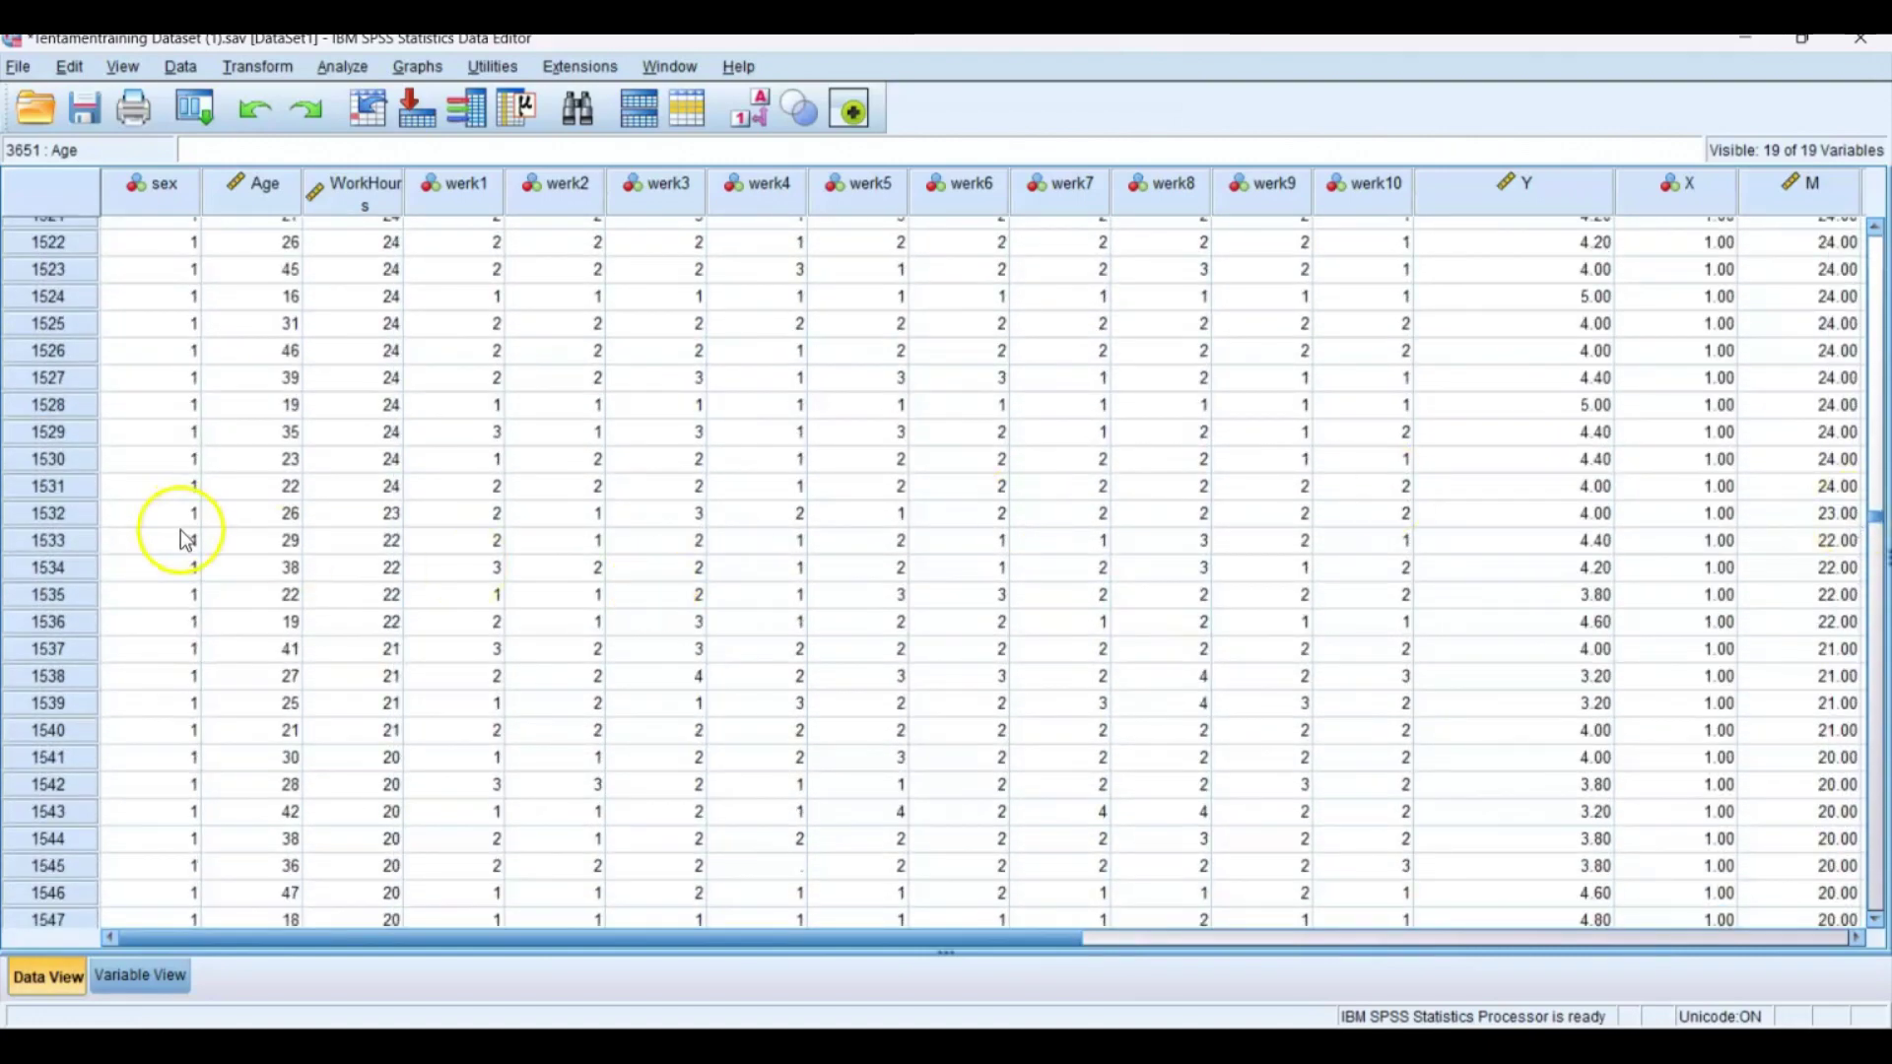
left_click(182, 62)
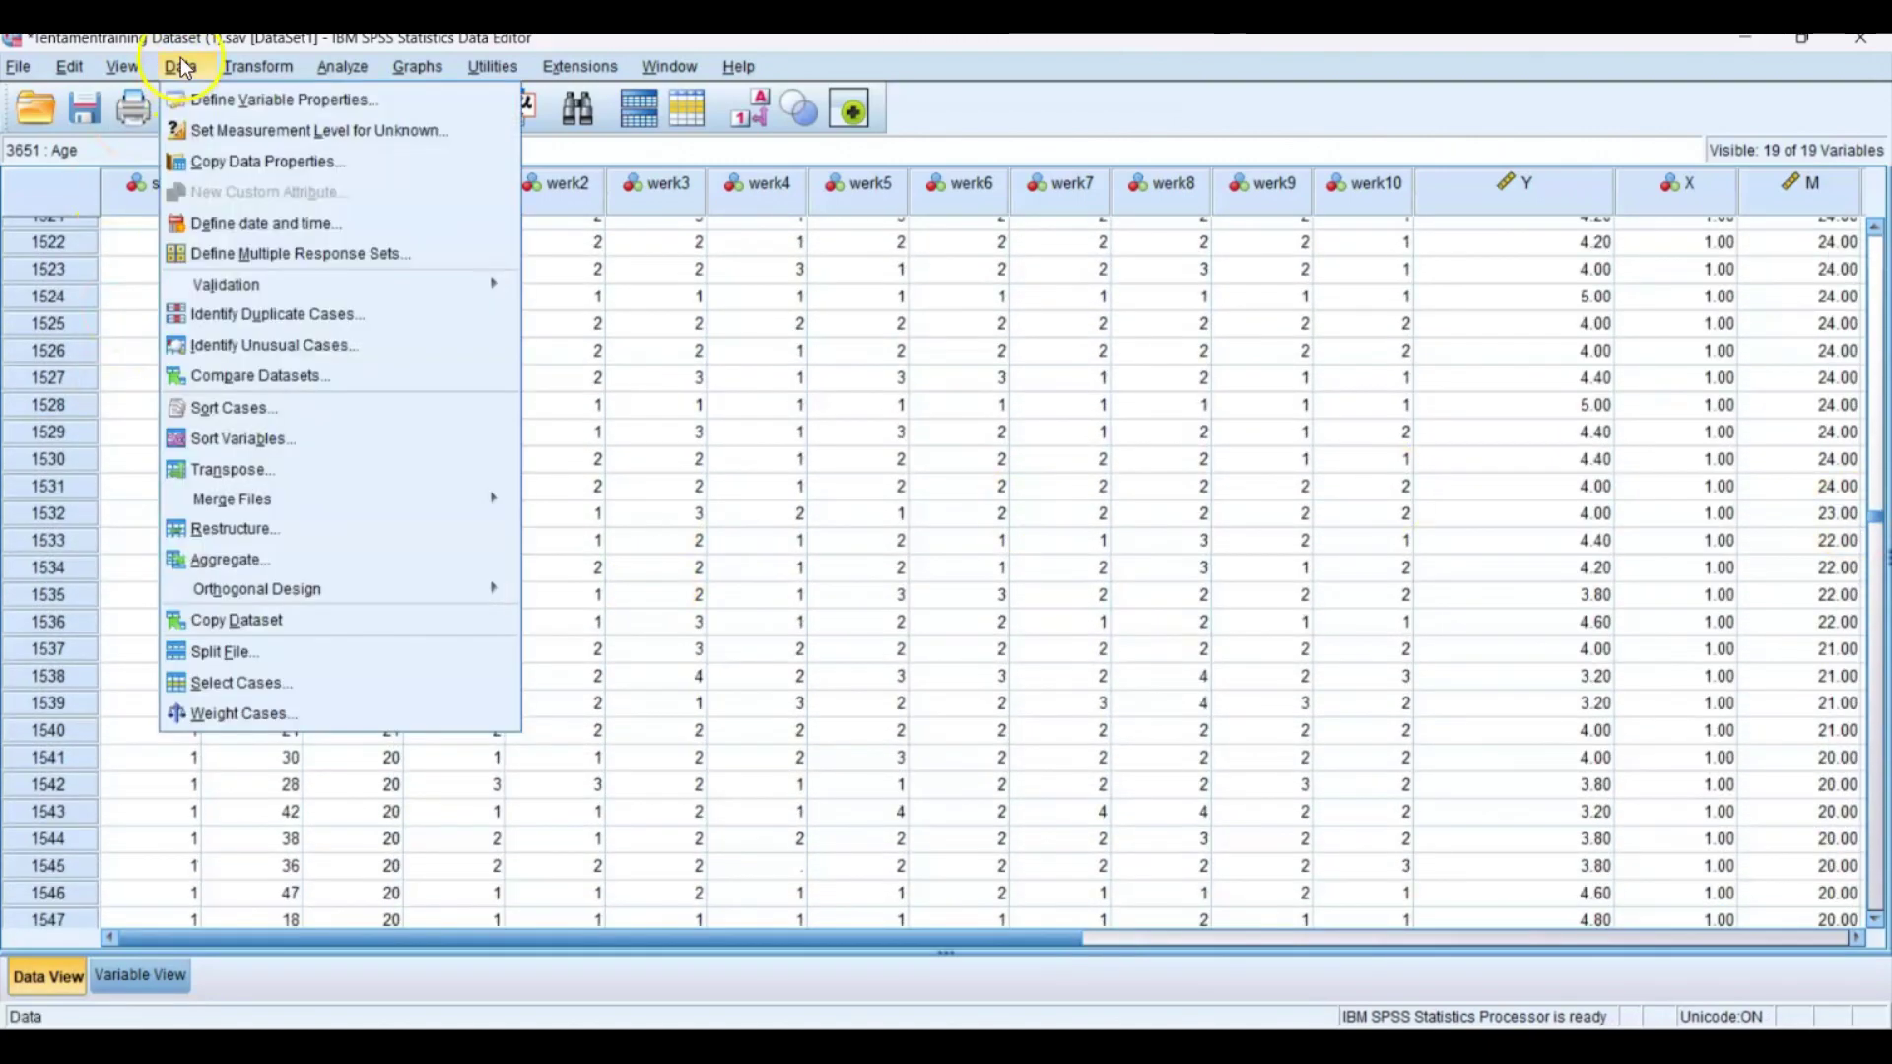
Set Split File to organise output by groups based on sex and paste it.
left_click(323, 660)
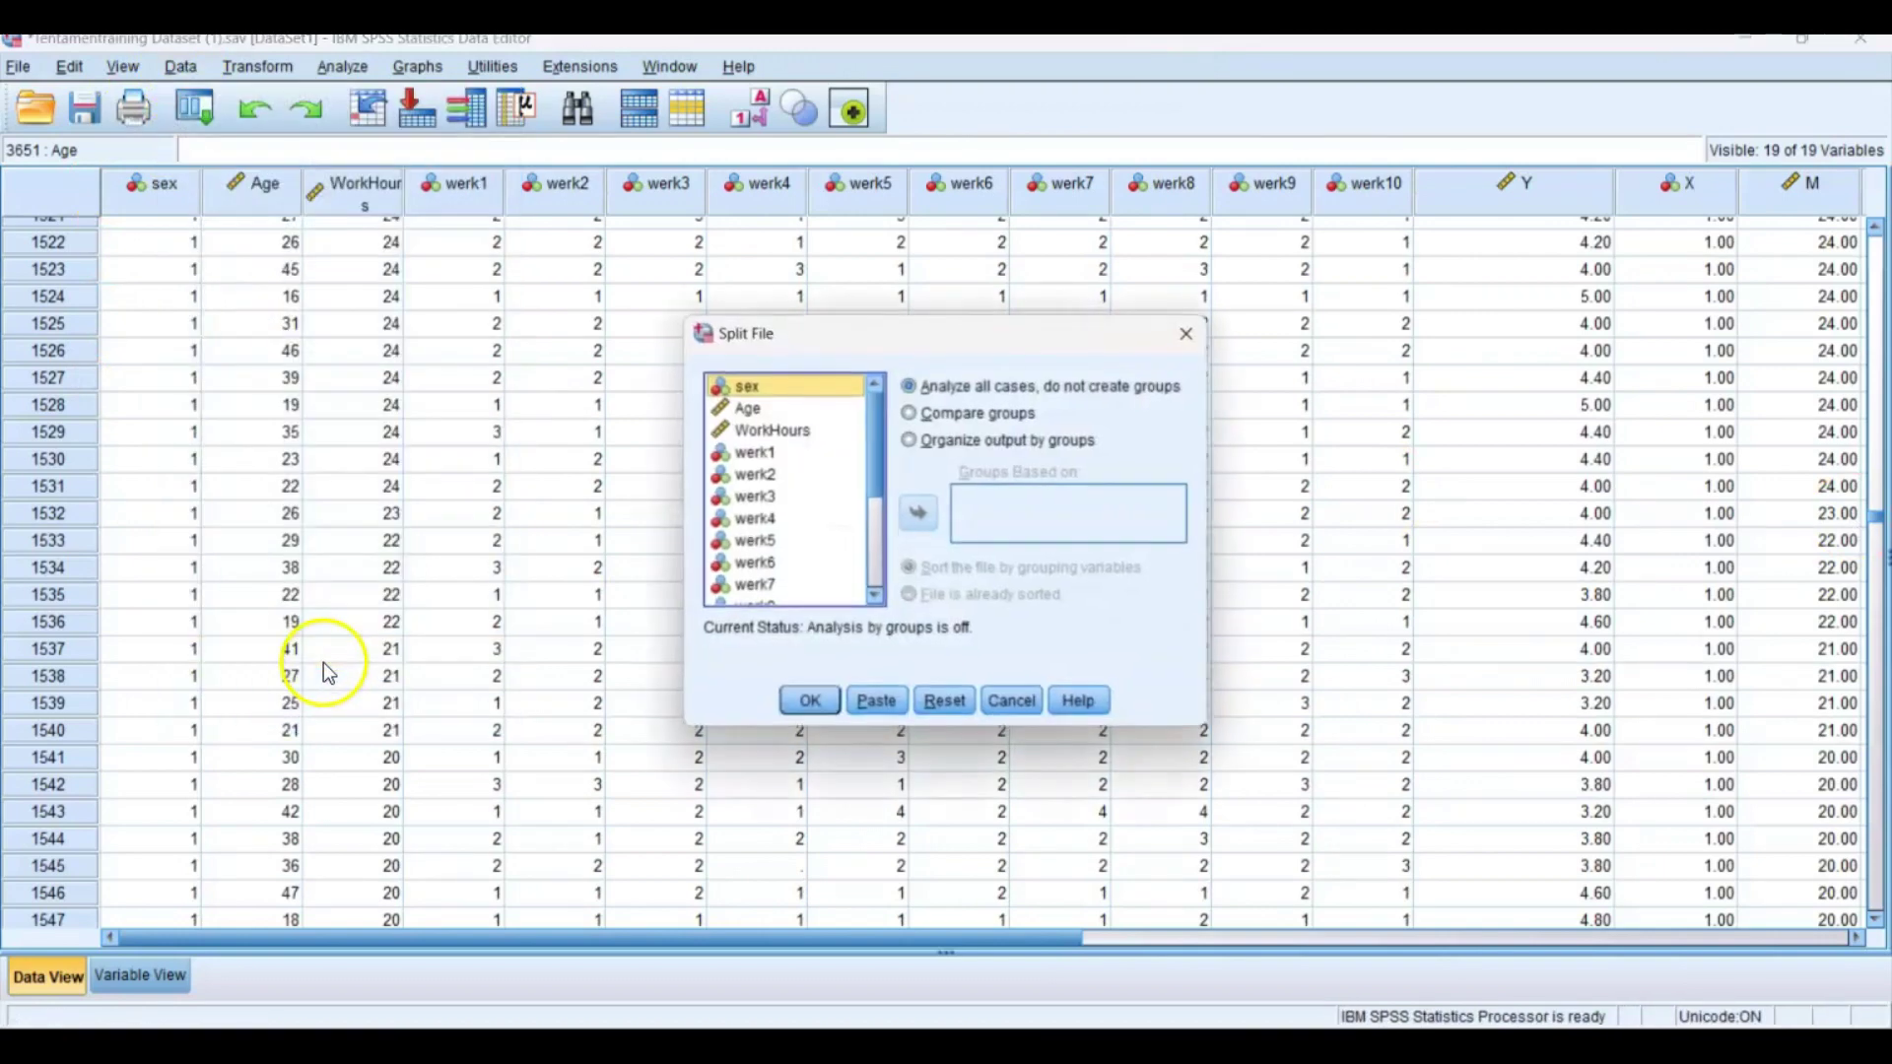
left_click(943, 441)
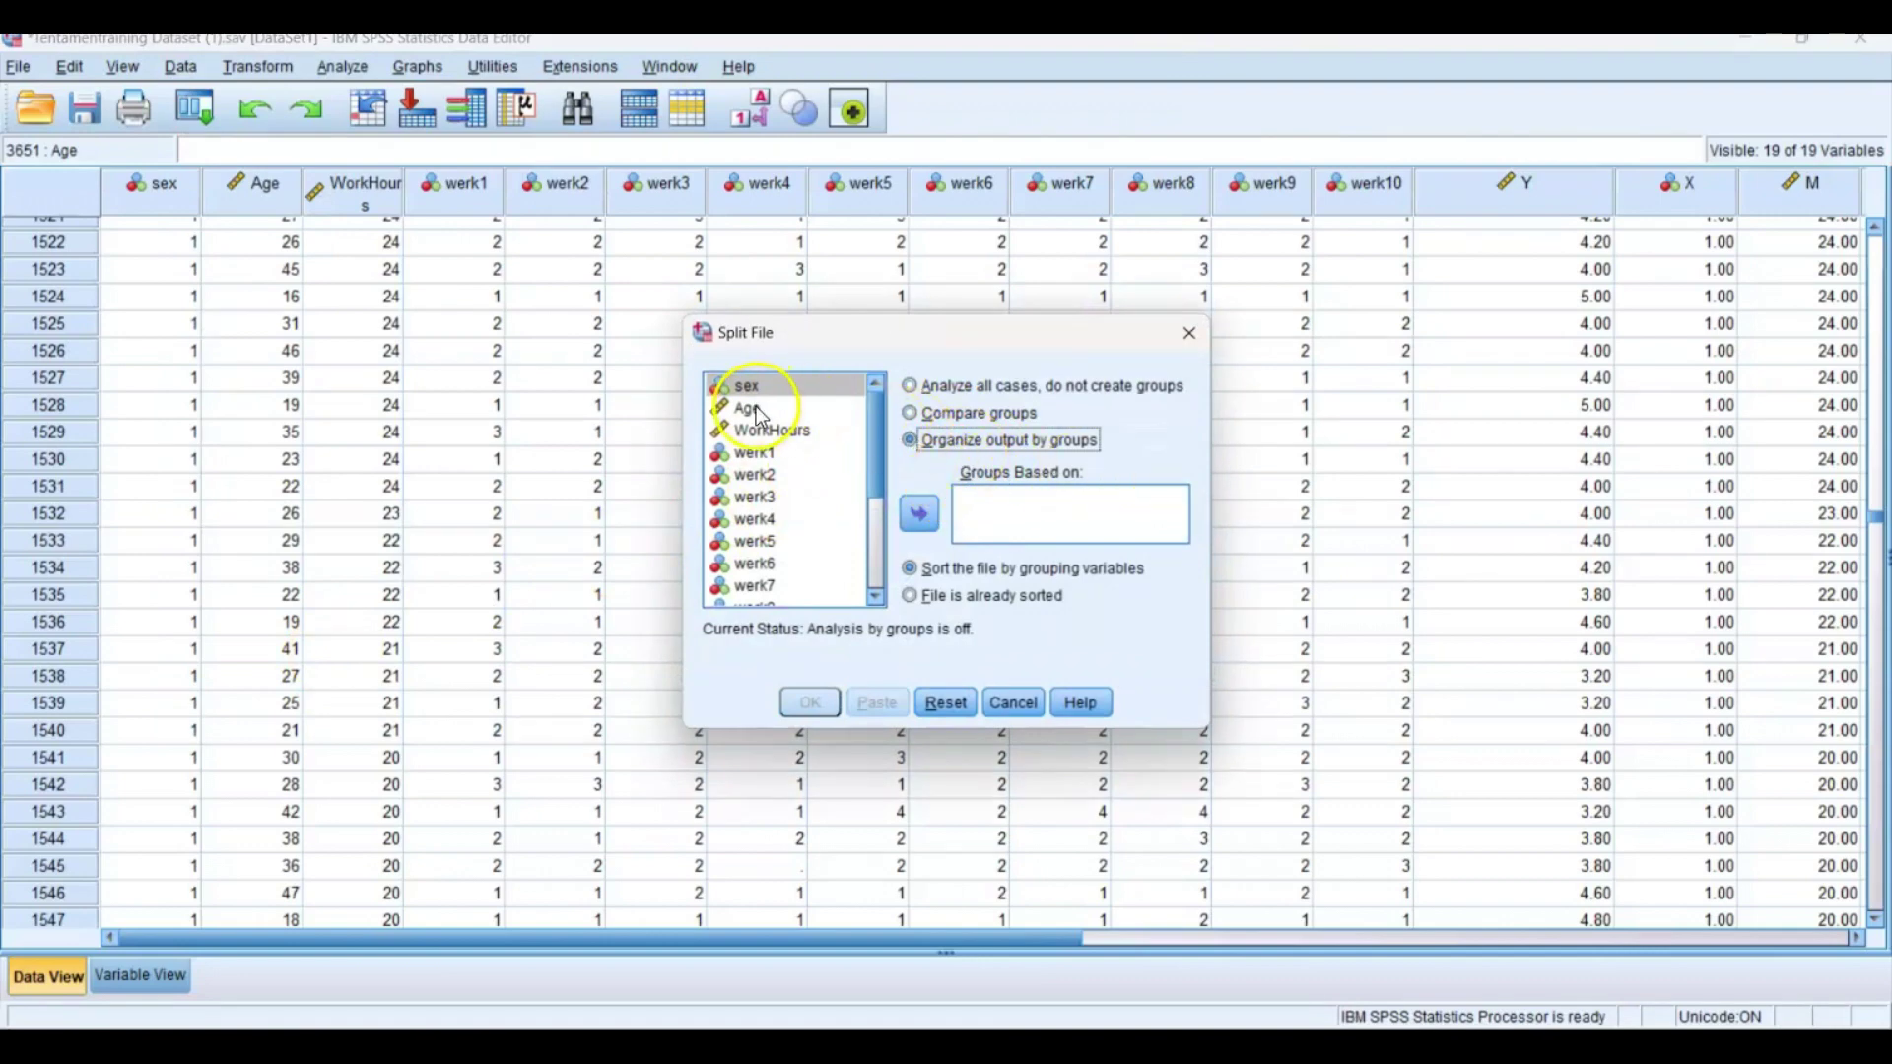
left_click(919, 513)
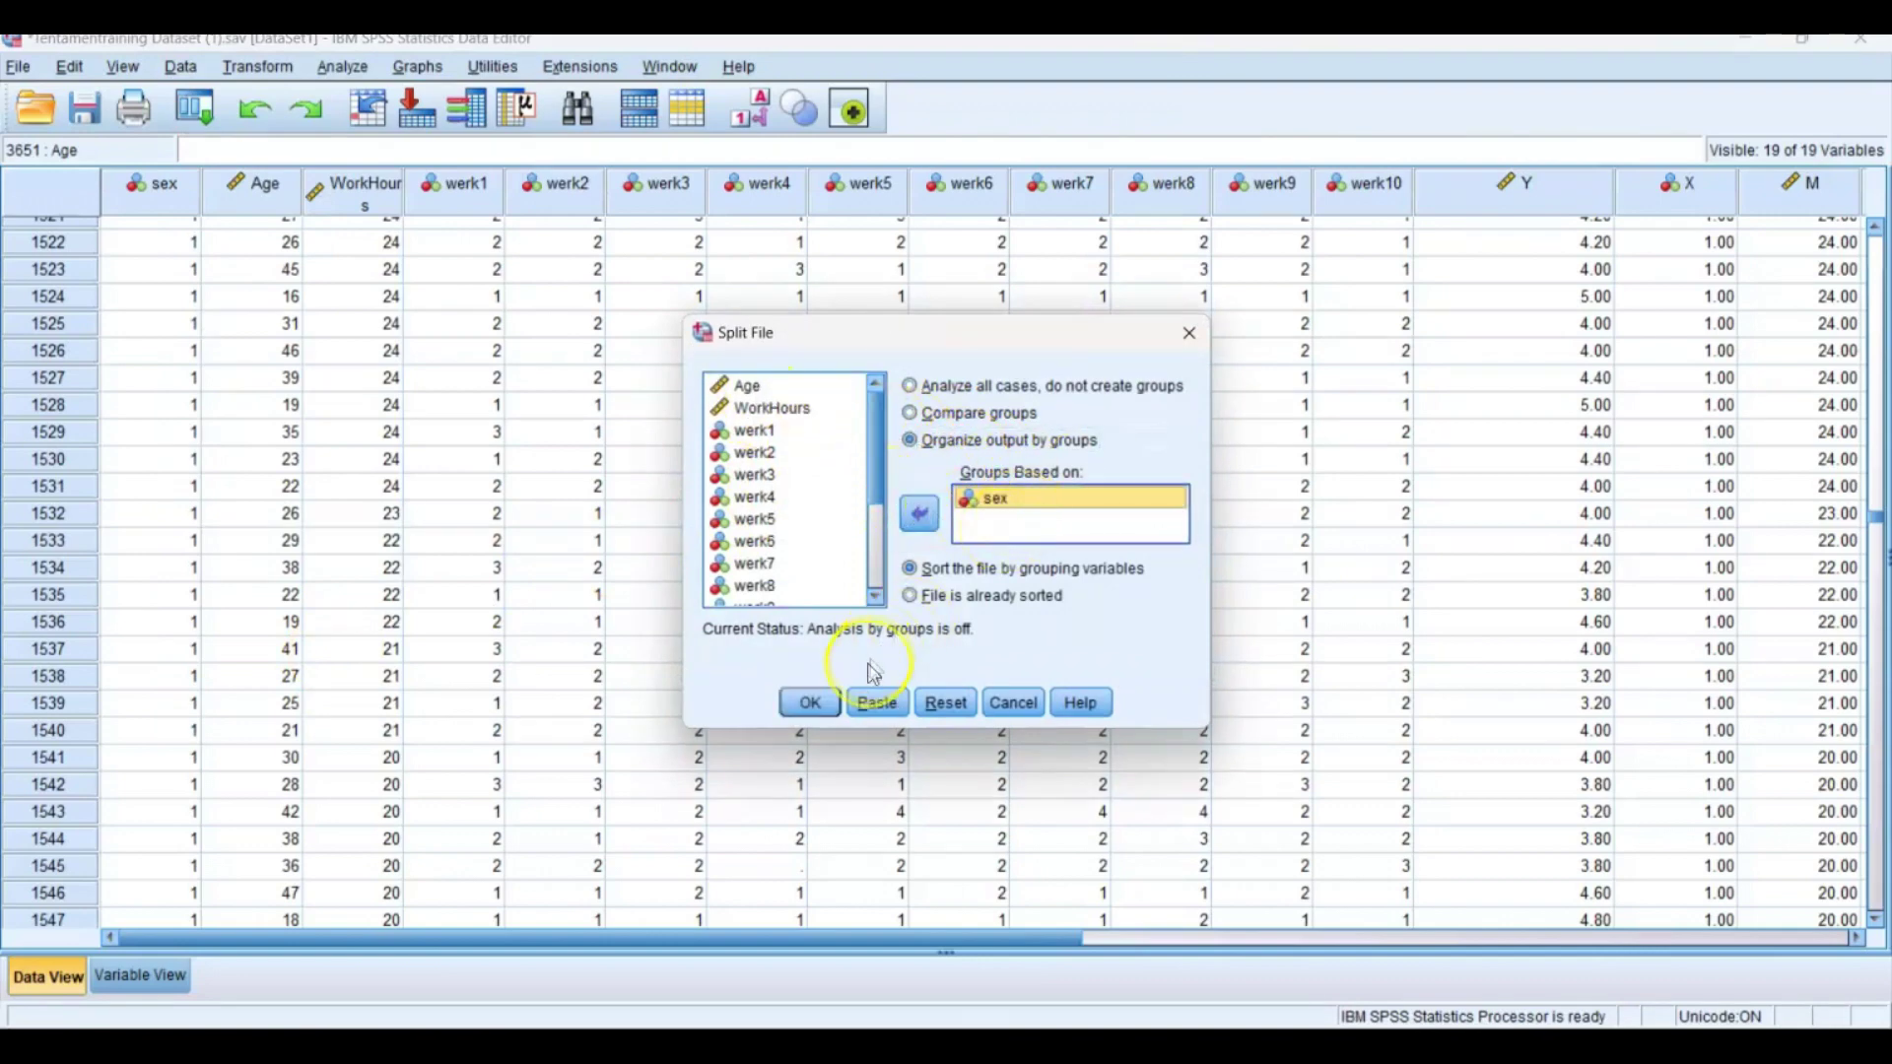
left_click(863, 702)
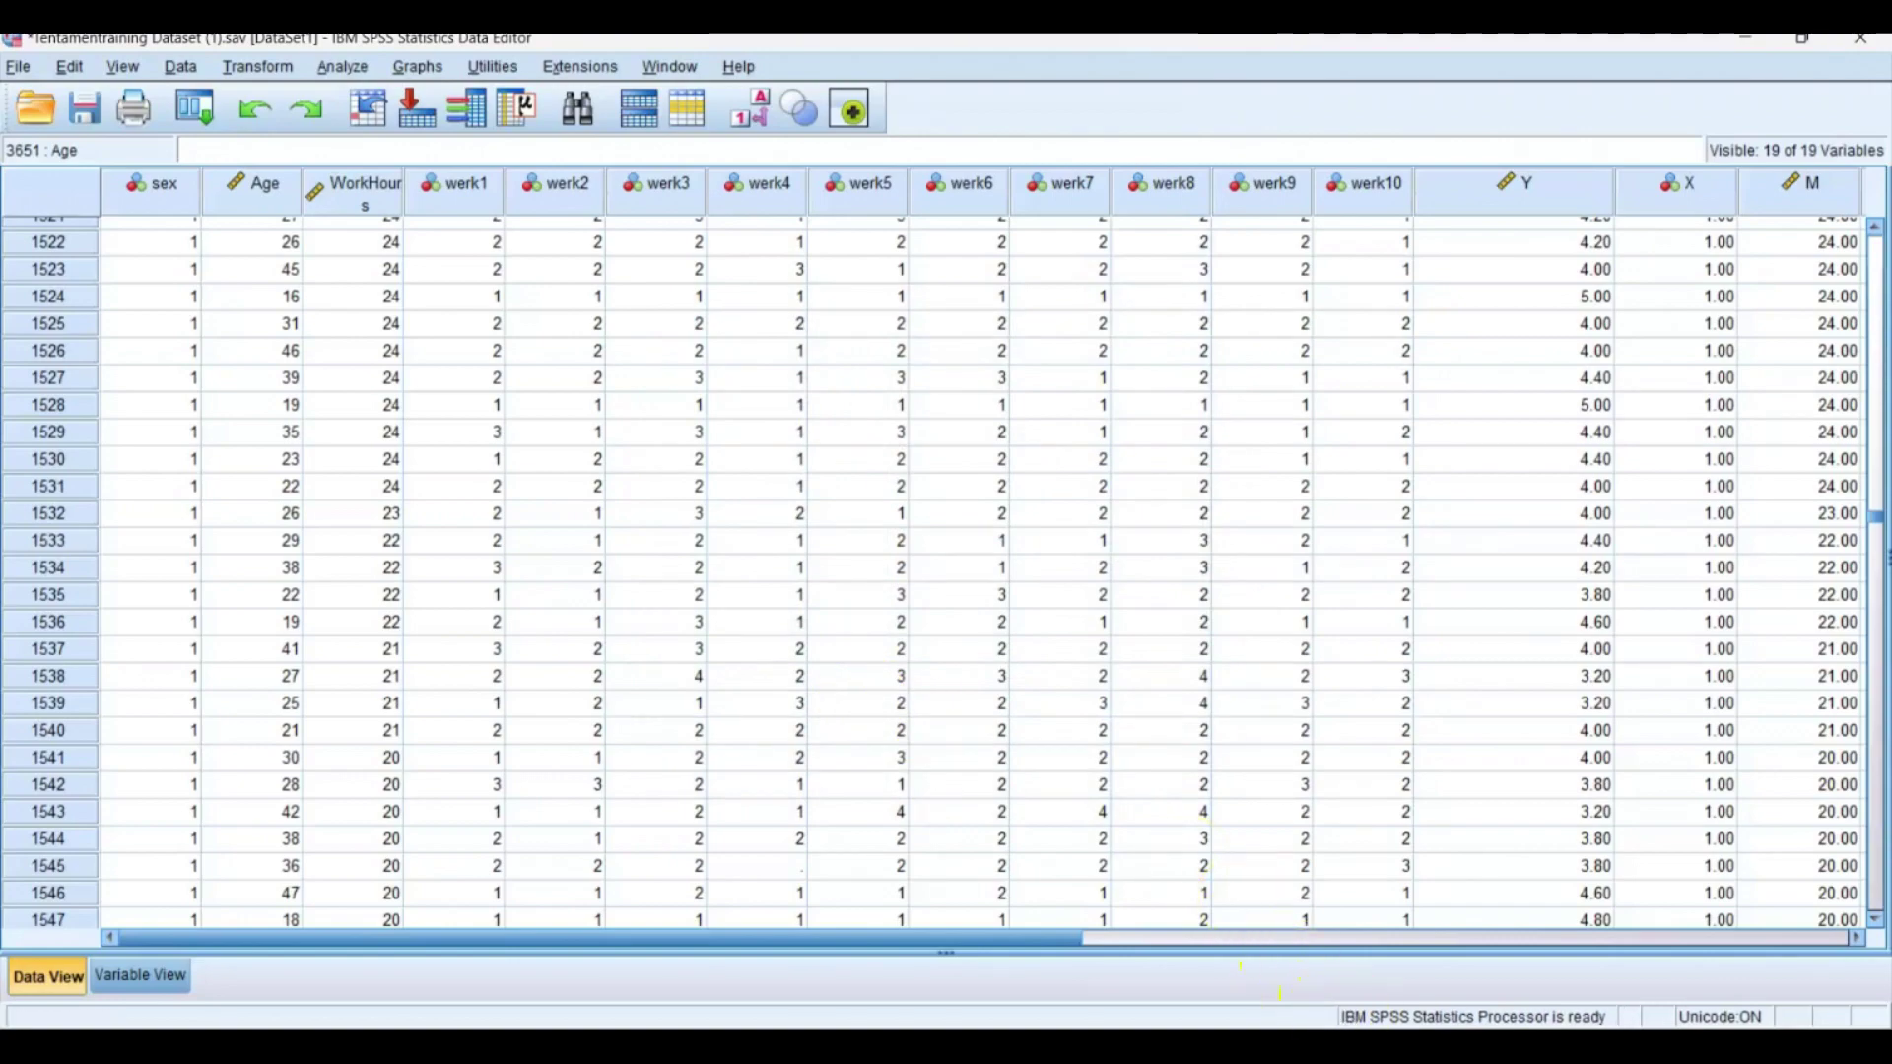
Run the SORT CASES and SPLIT FILE by sex commands from the syntax.
mouse_move(1439, 1045)
left_click(1699, 937)
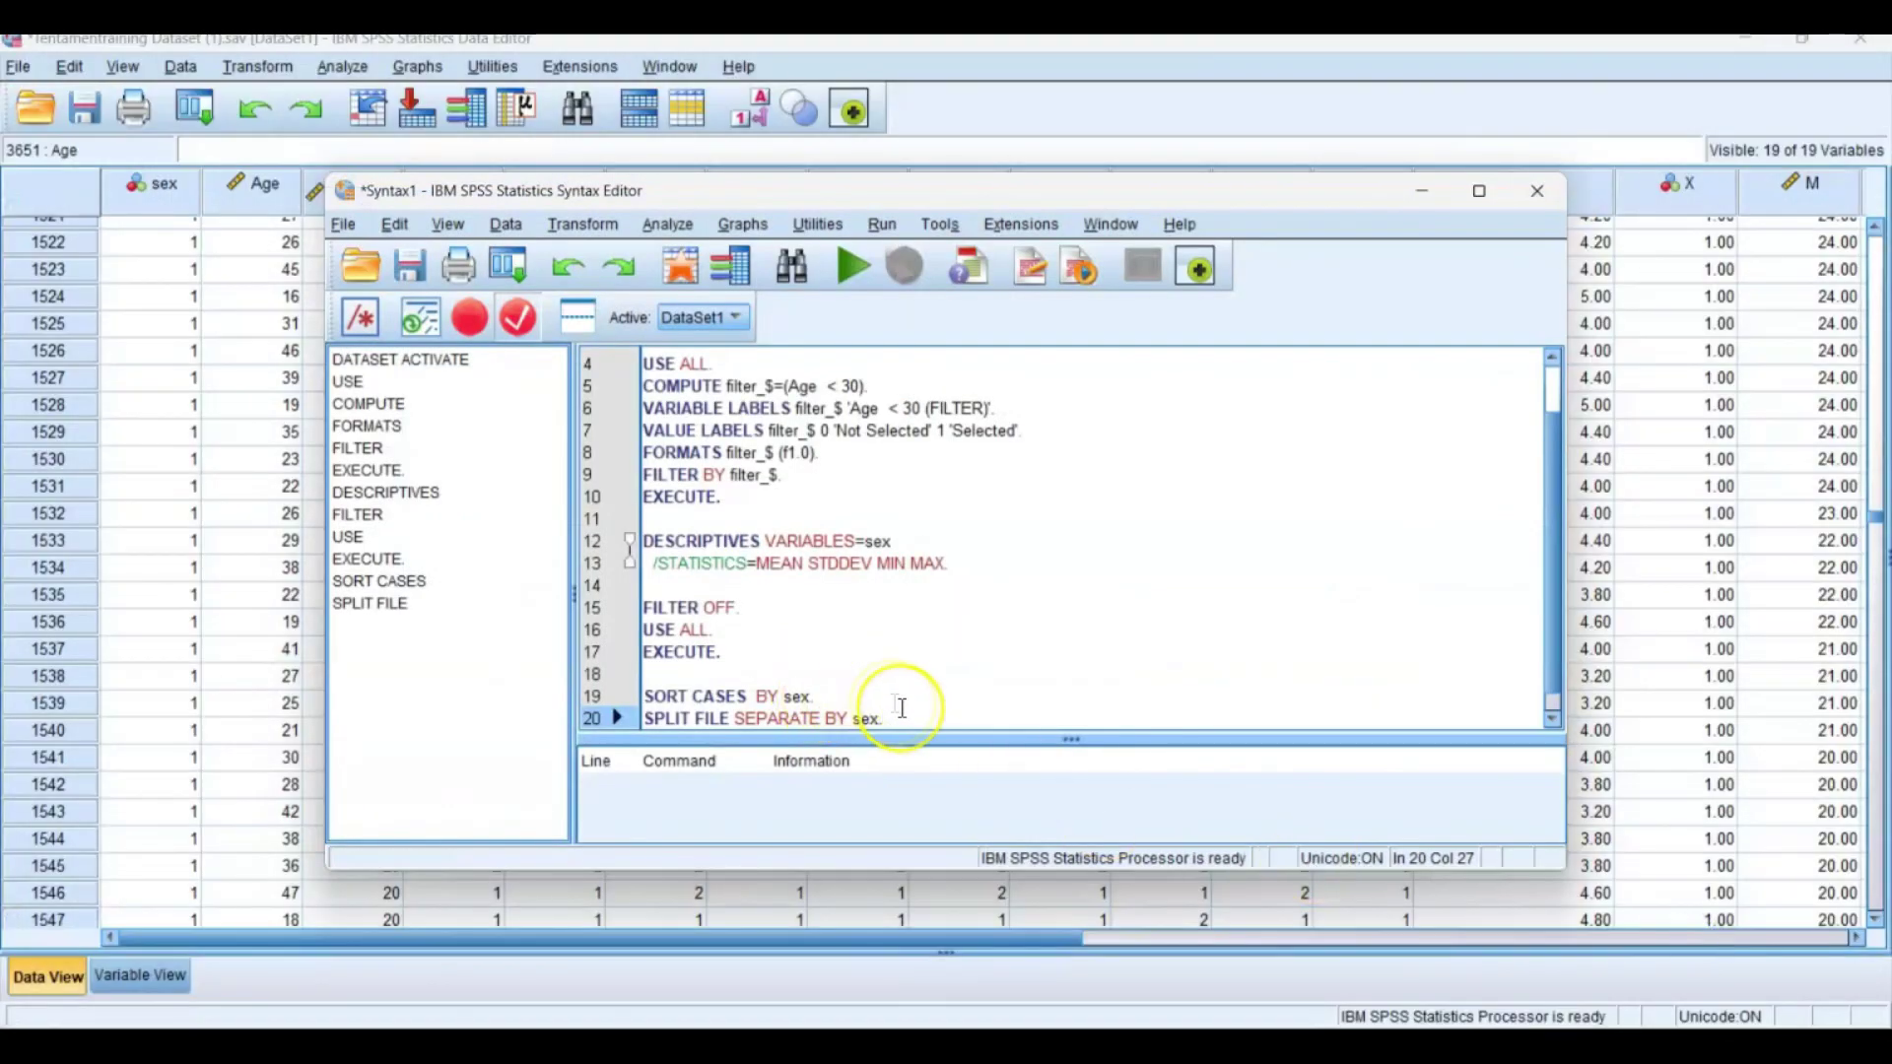
left_click_drag(883, 719, 636, 690)
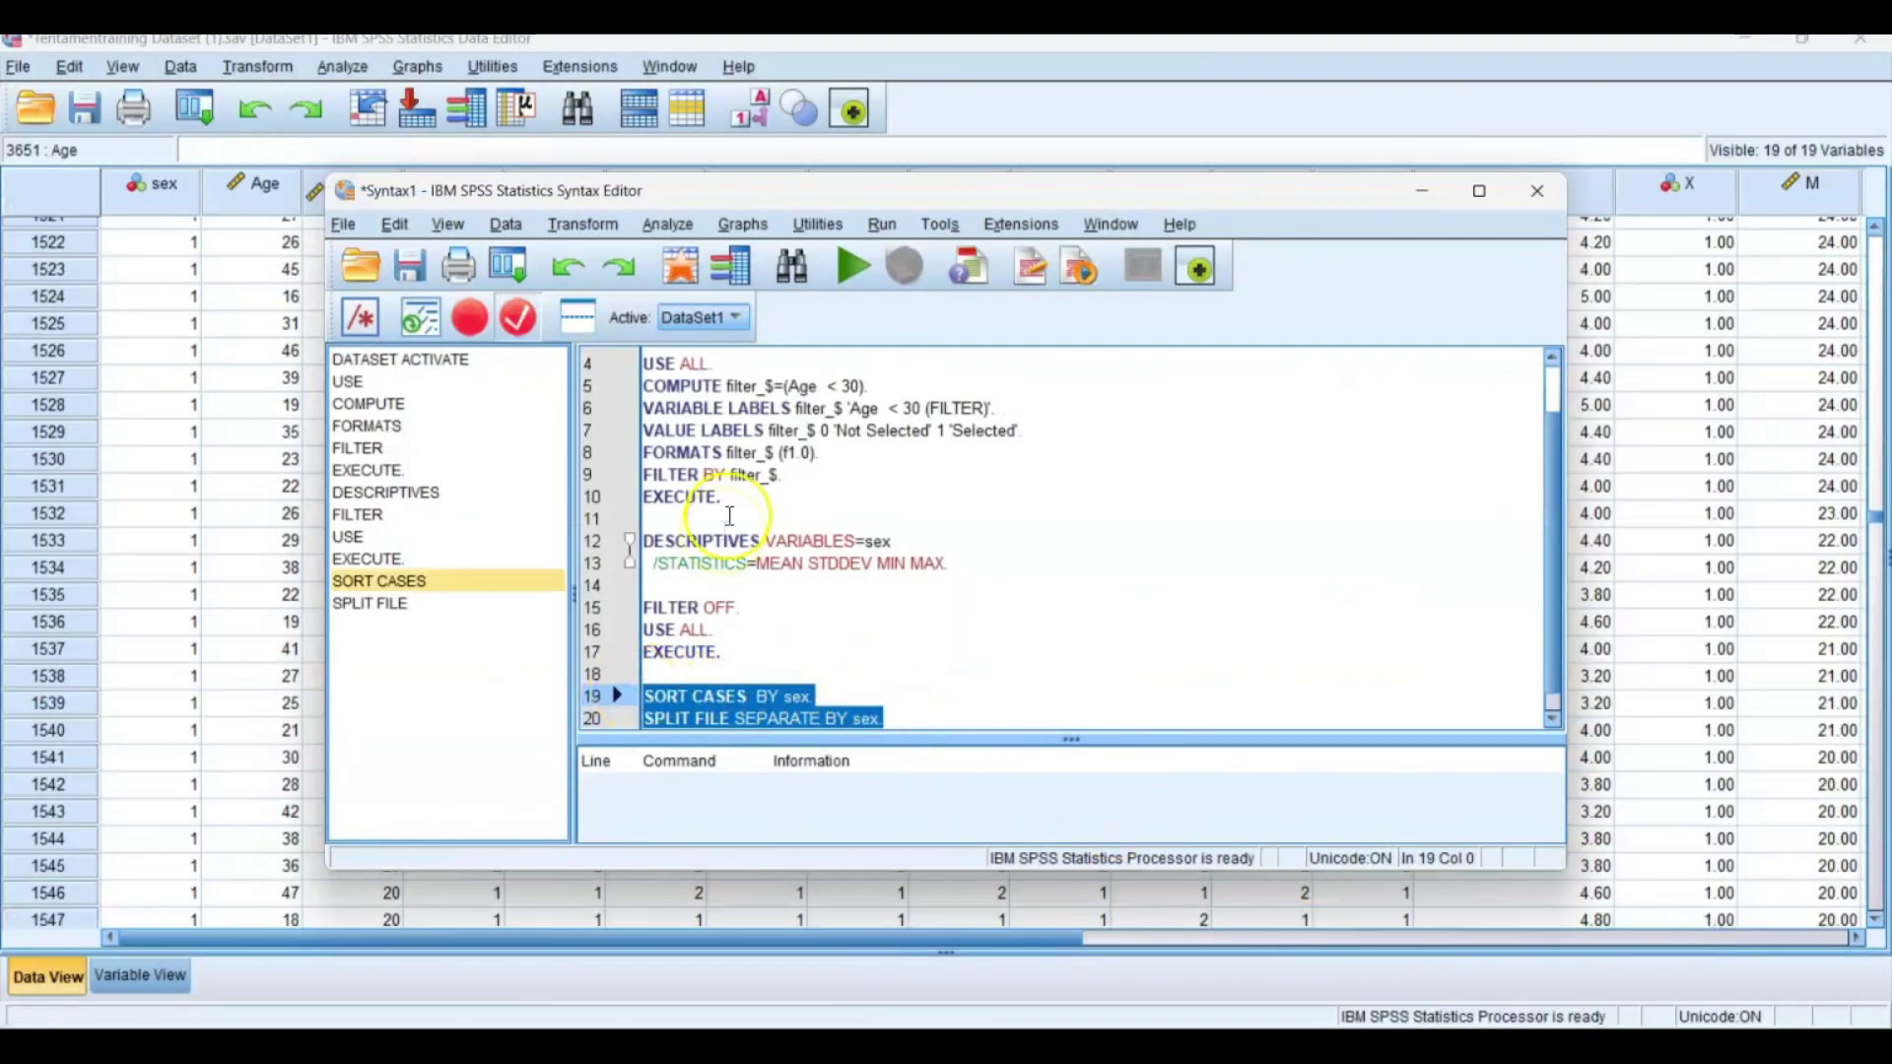
left_click(854, 267)
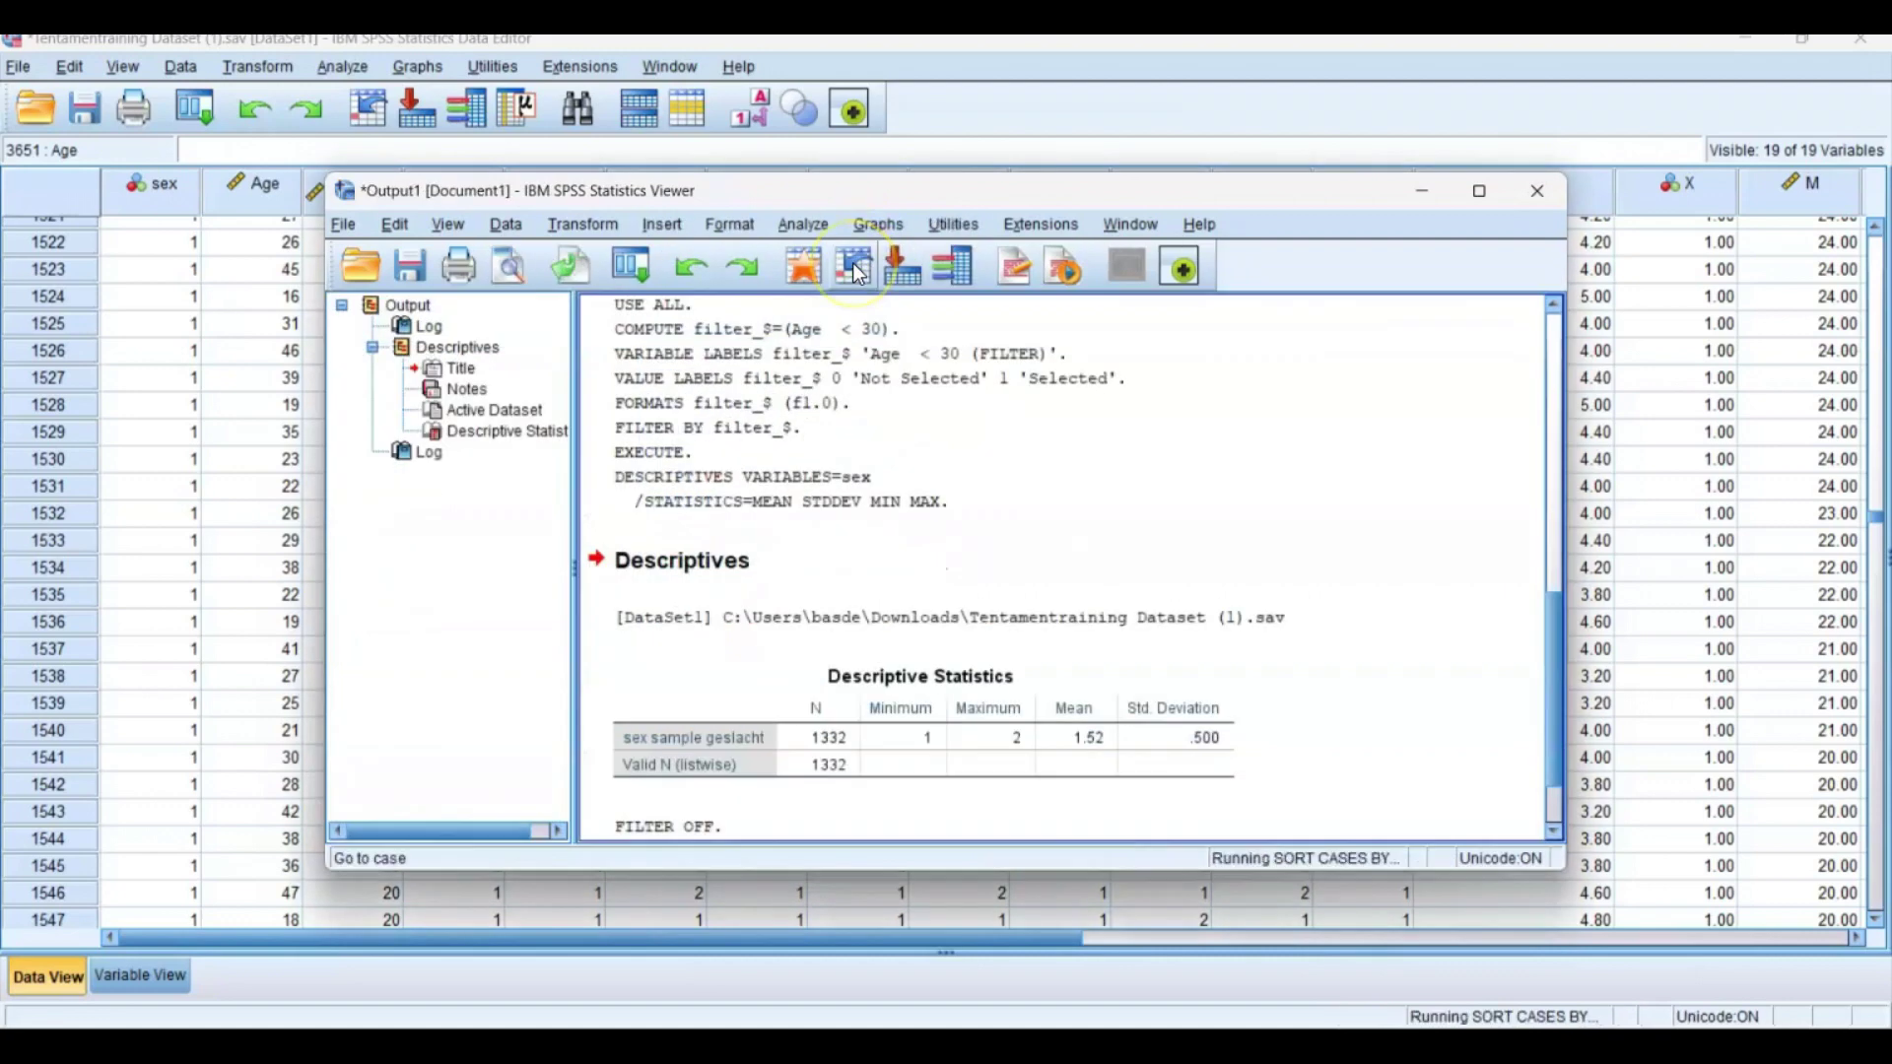
left_click(258, 514)
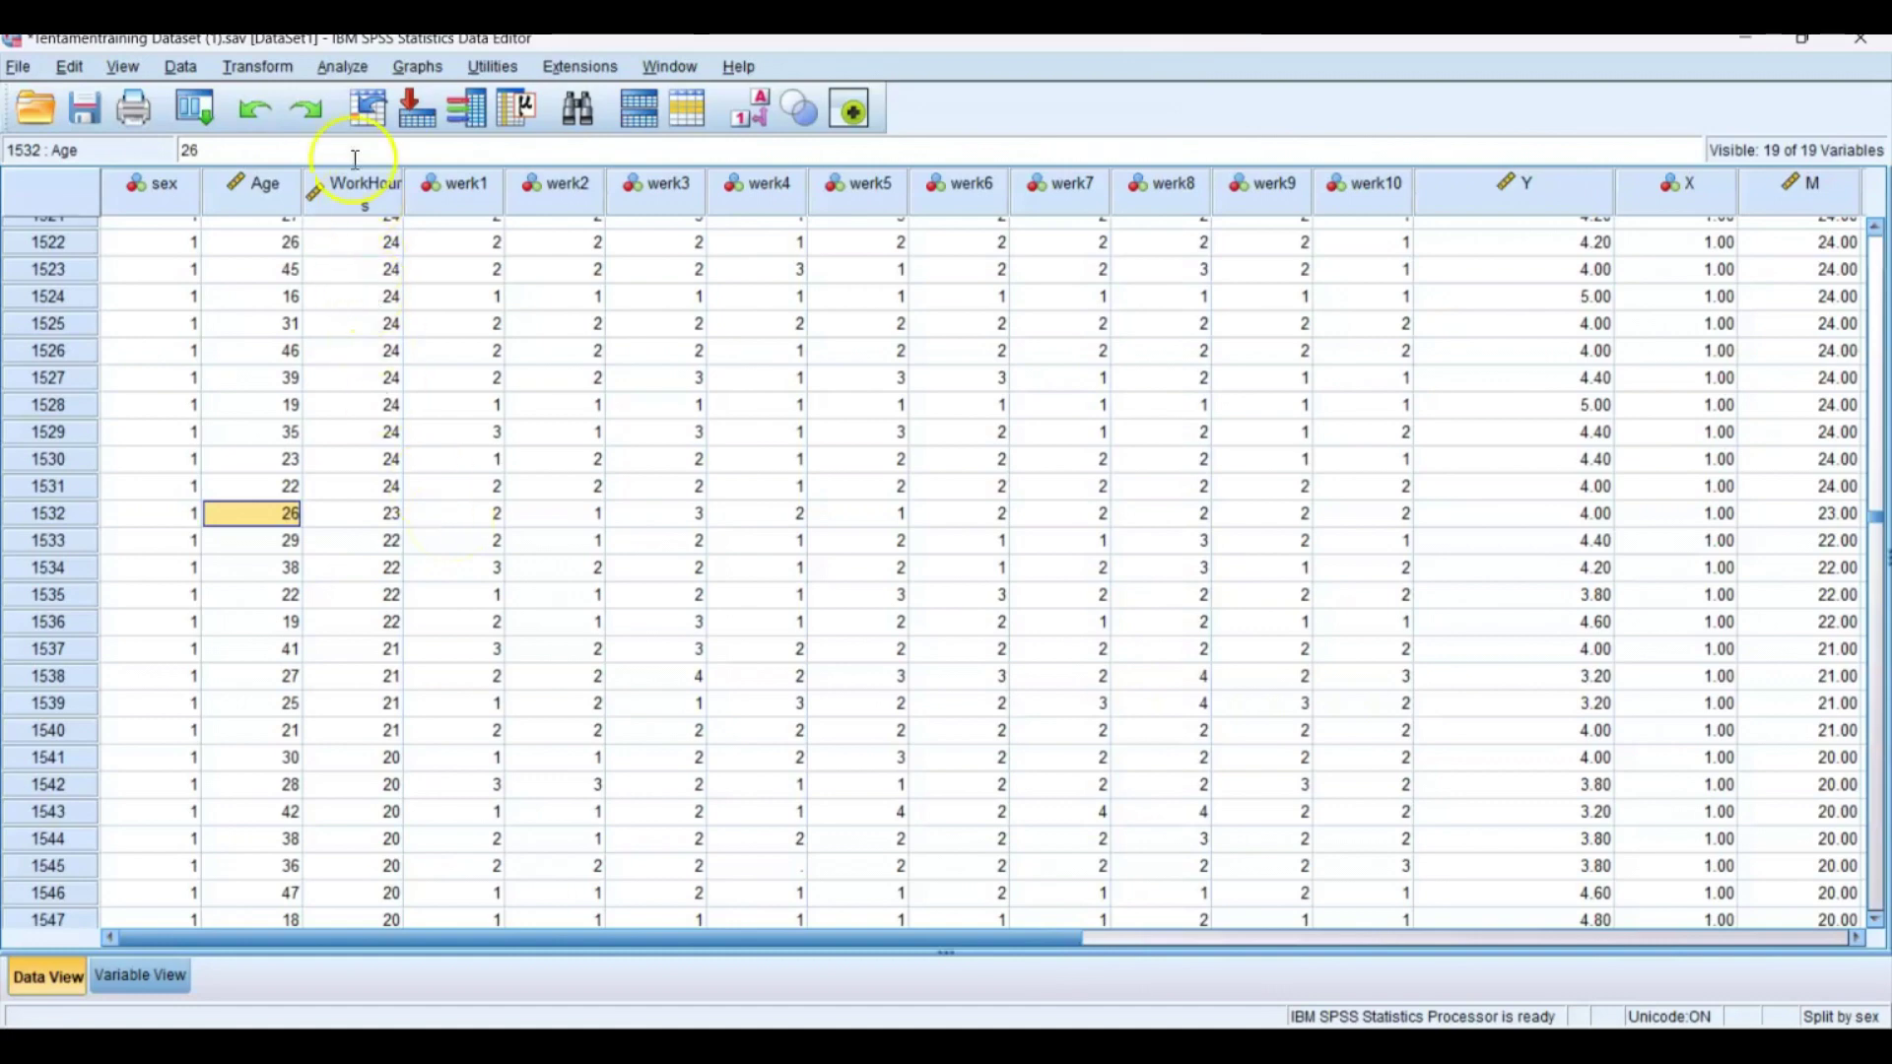
left_click(343, 64)
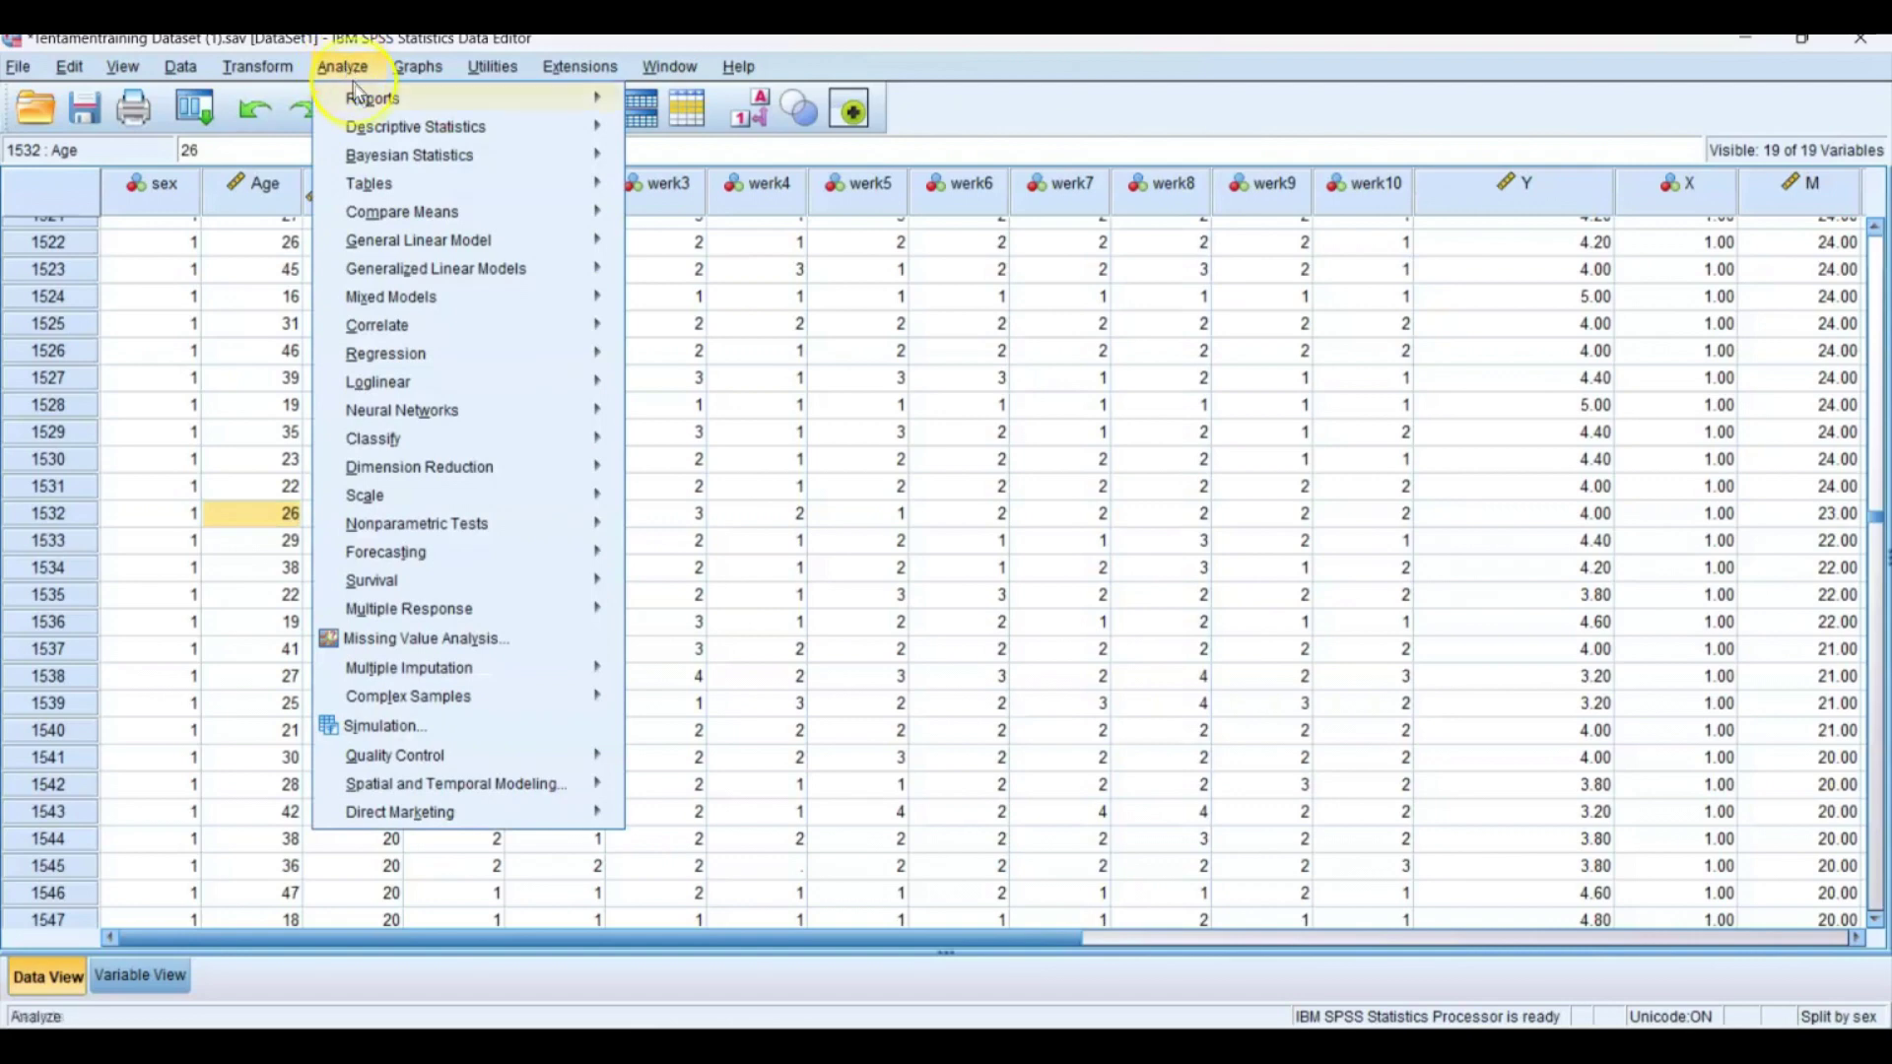
In Descriptives, replace sex with WorkHours and paste the command.
mouse_move(406, 130)
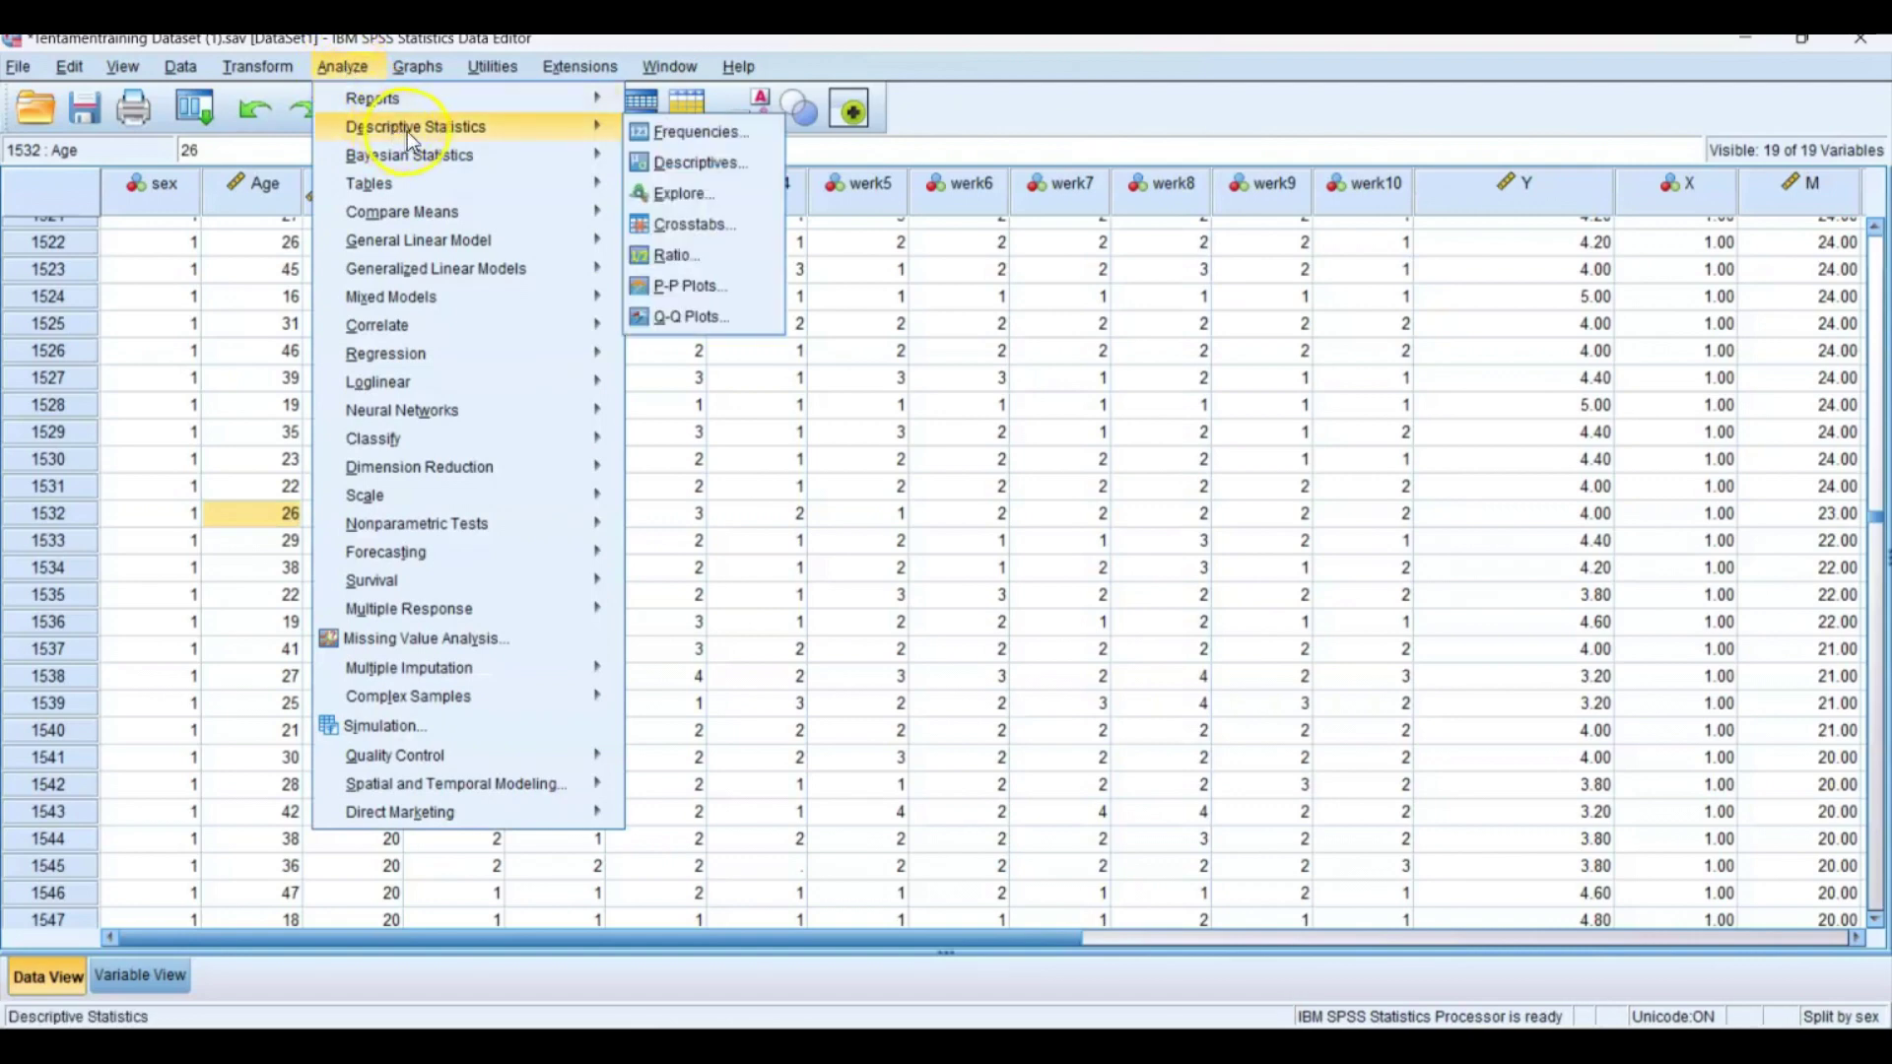
left_click(694, 158)
left_click(983, 436)
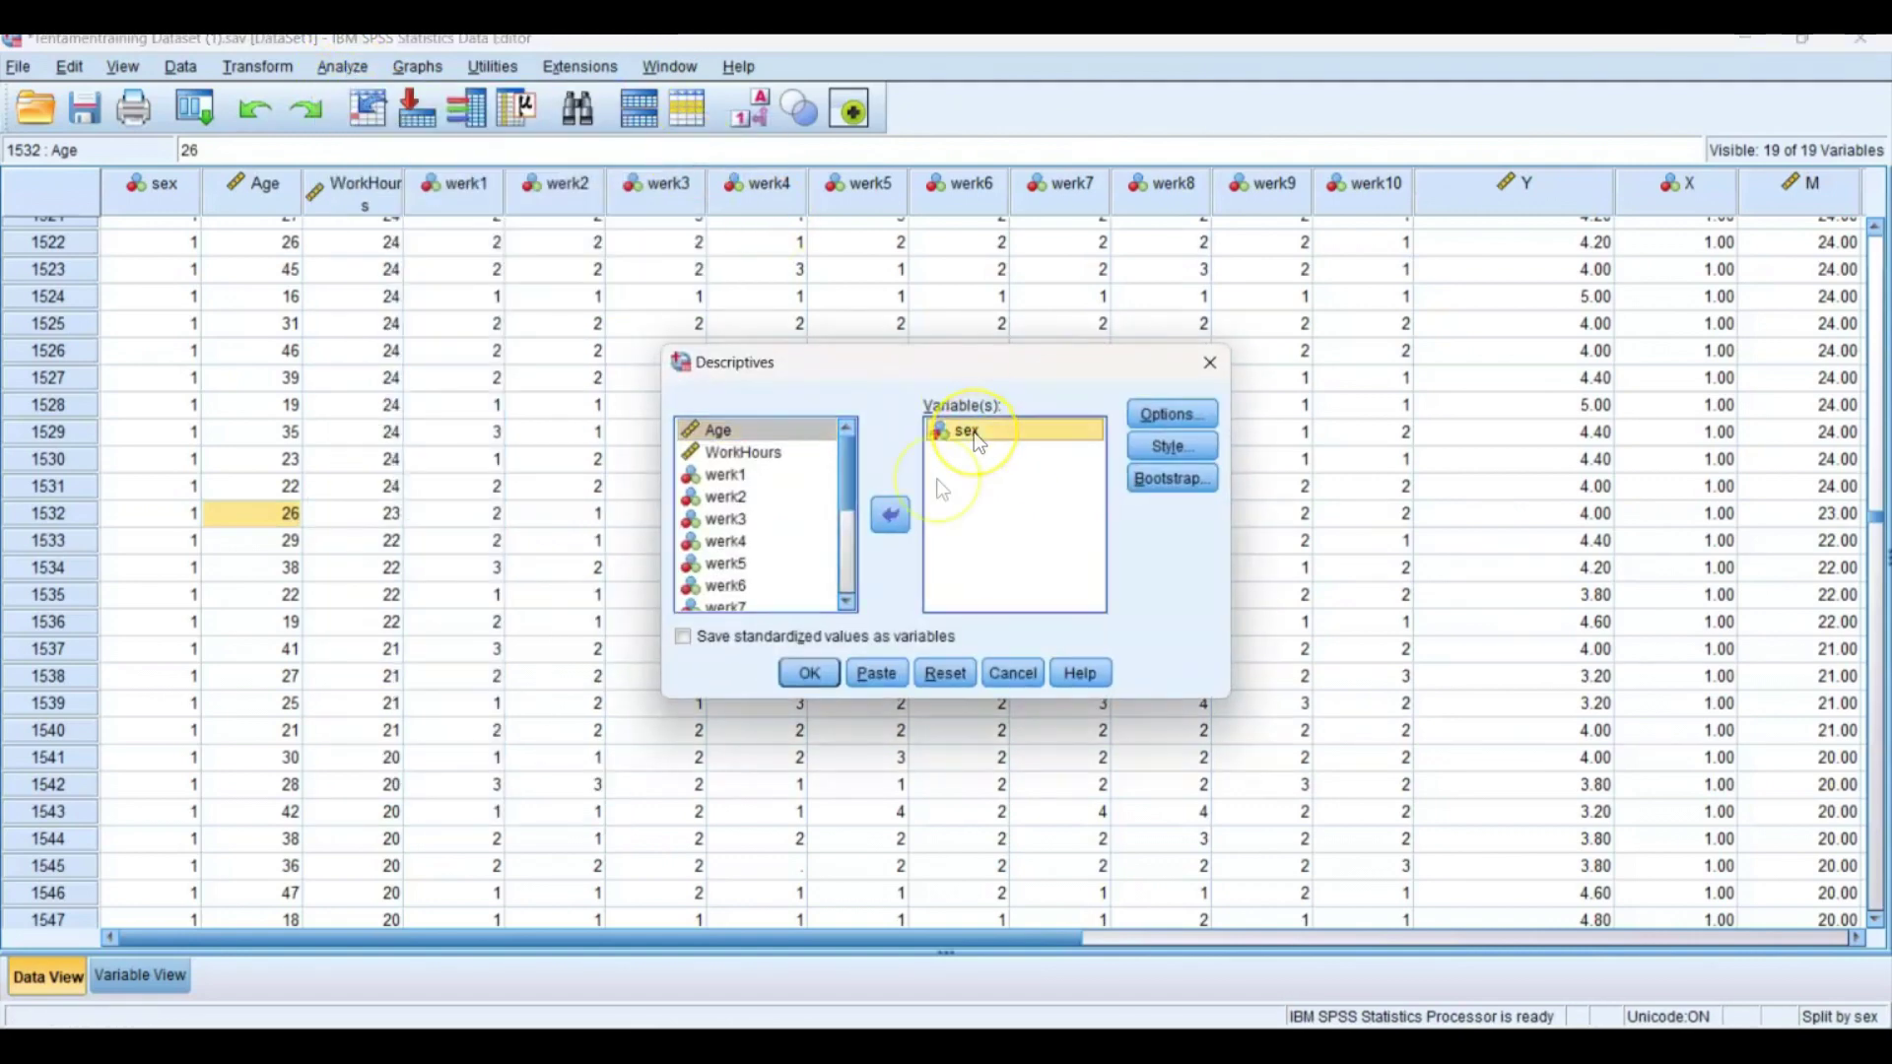
left_click(890, 514)
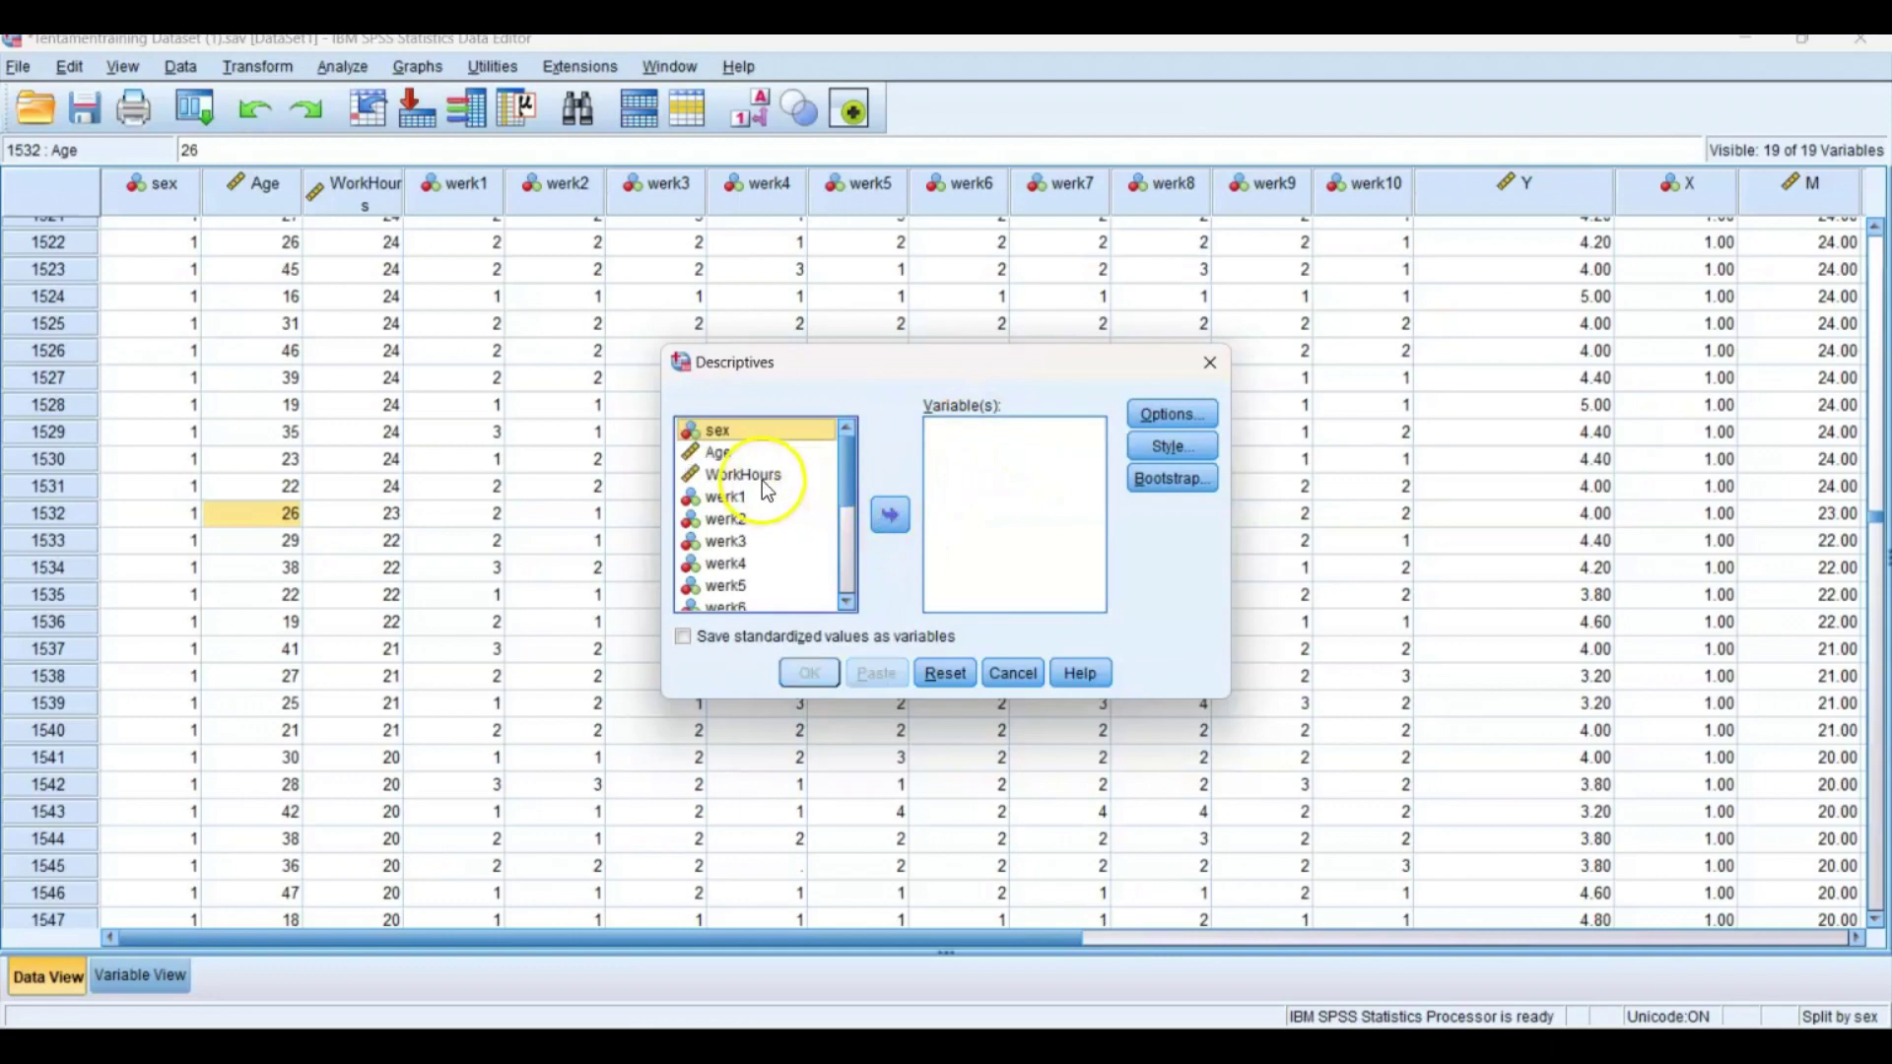
left_click(761, 477)
left_click(899, 522)
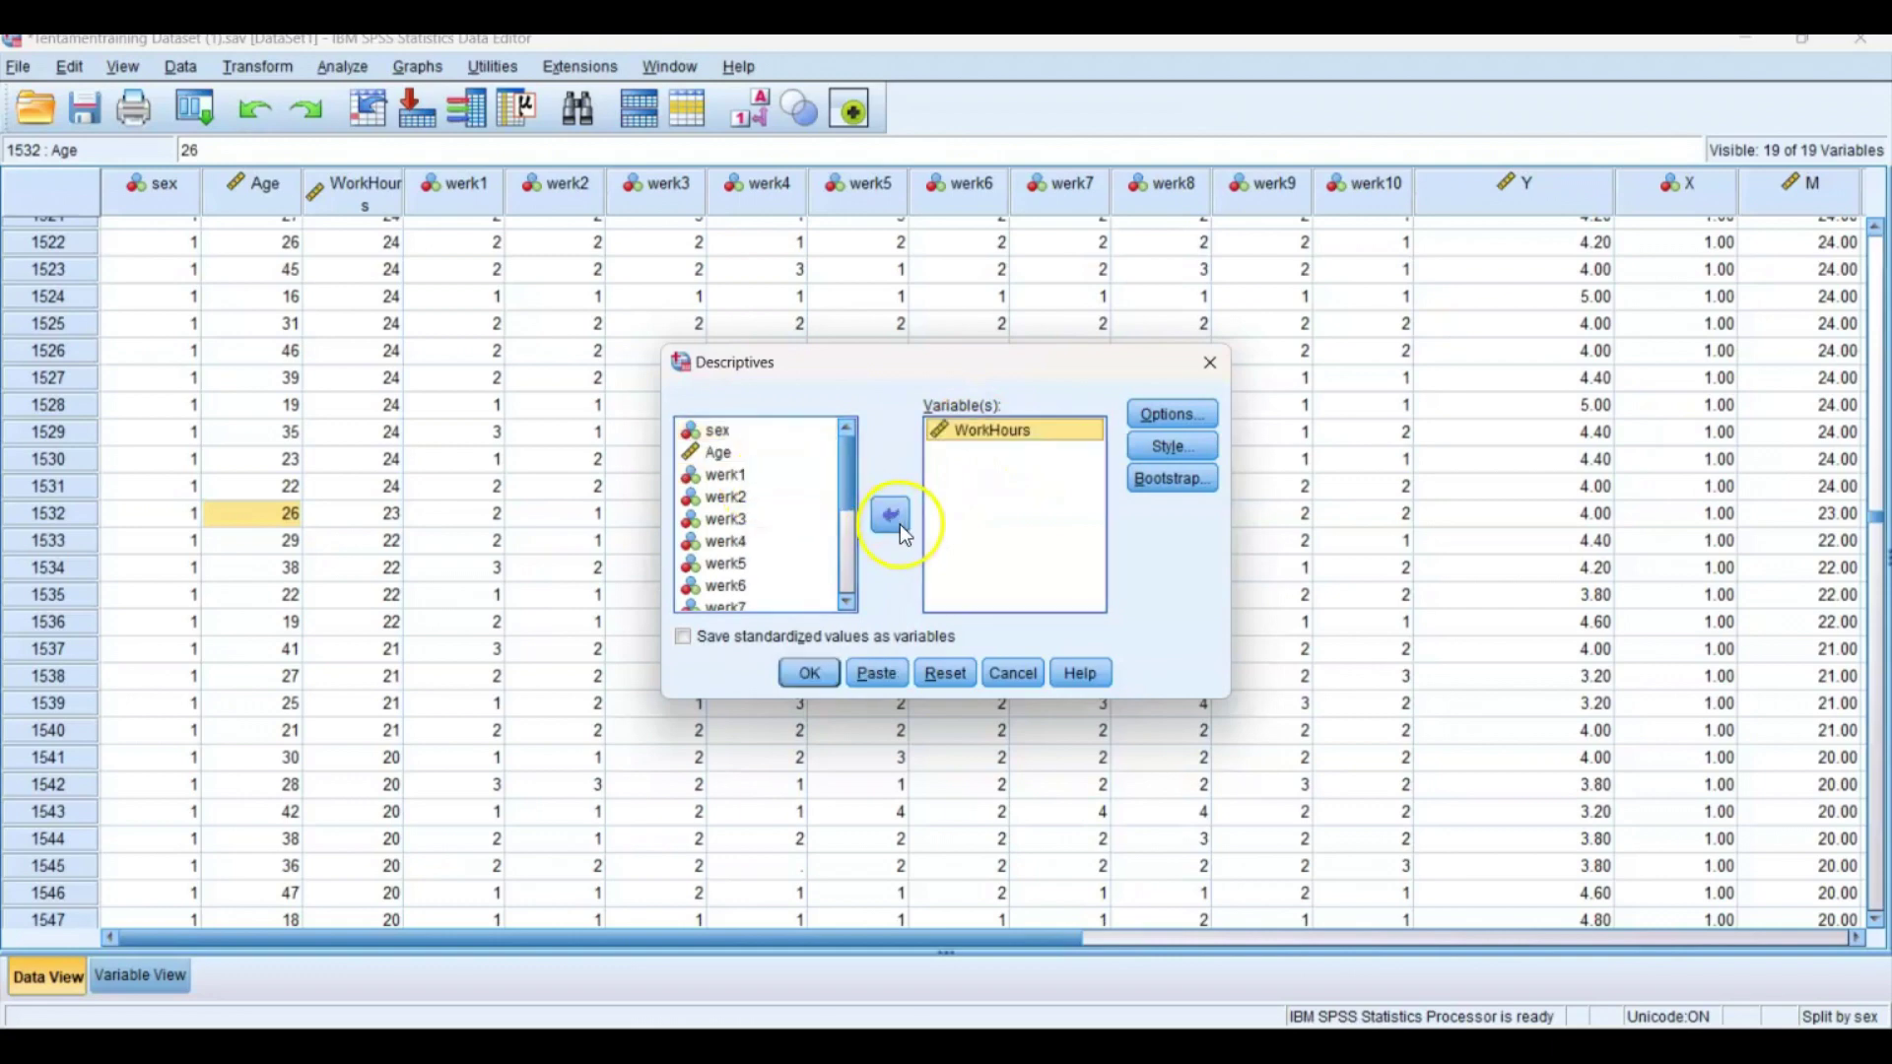
left_click(890, 672)
Run the WorkHours descriptives: men N 1839, mean 37.55; women N 1806, mean 26.66.
mouse_move(1394, 1015)
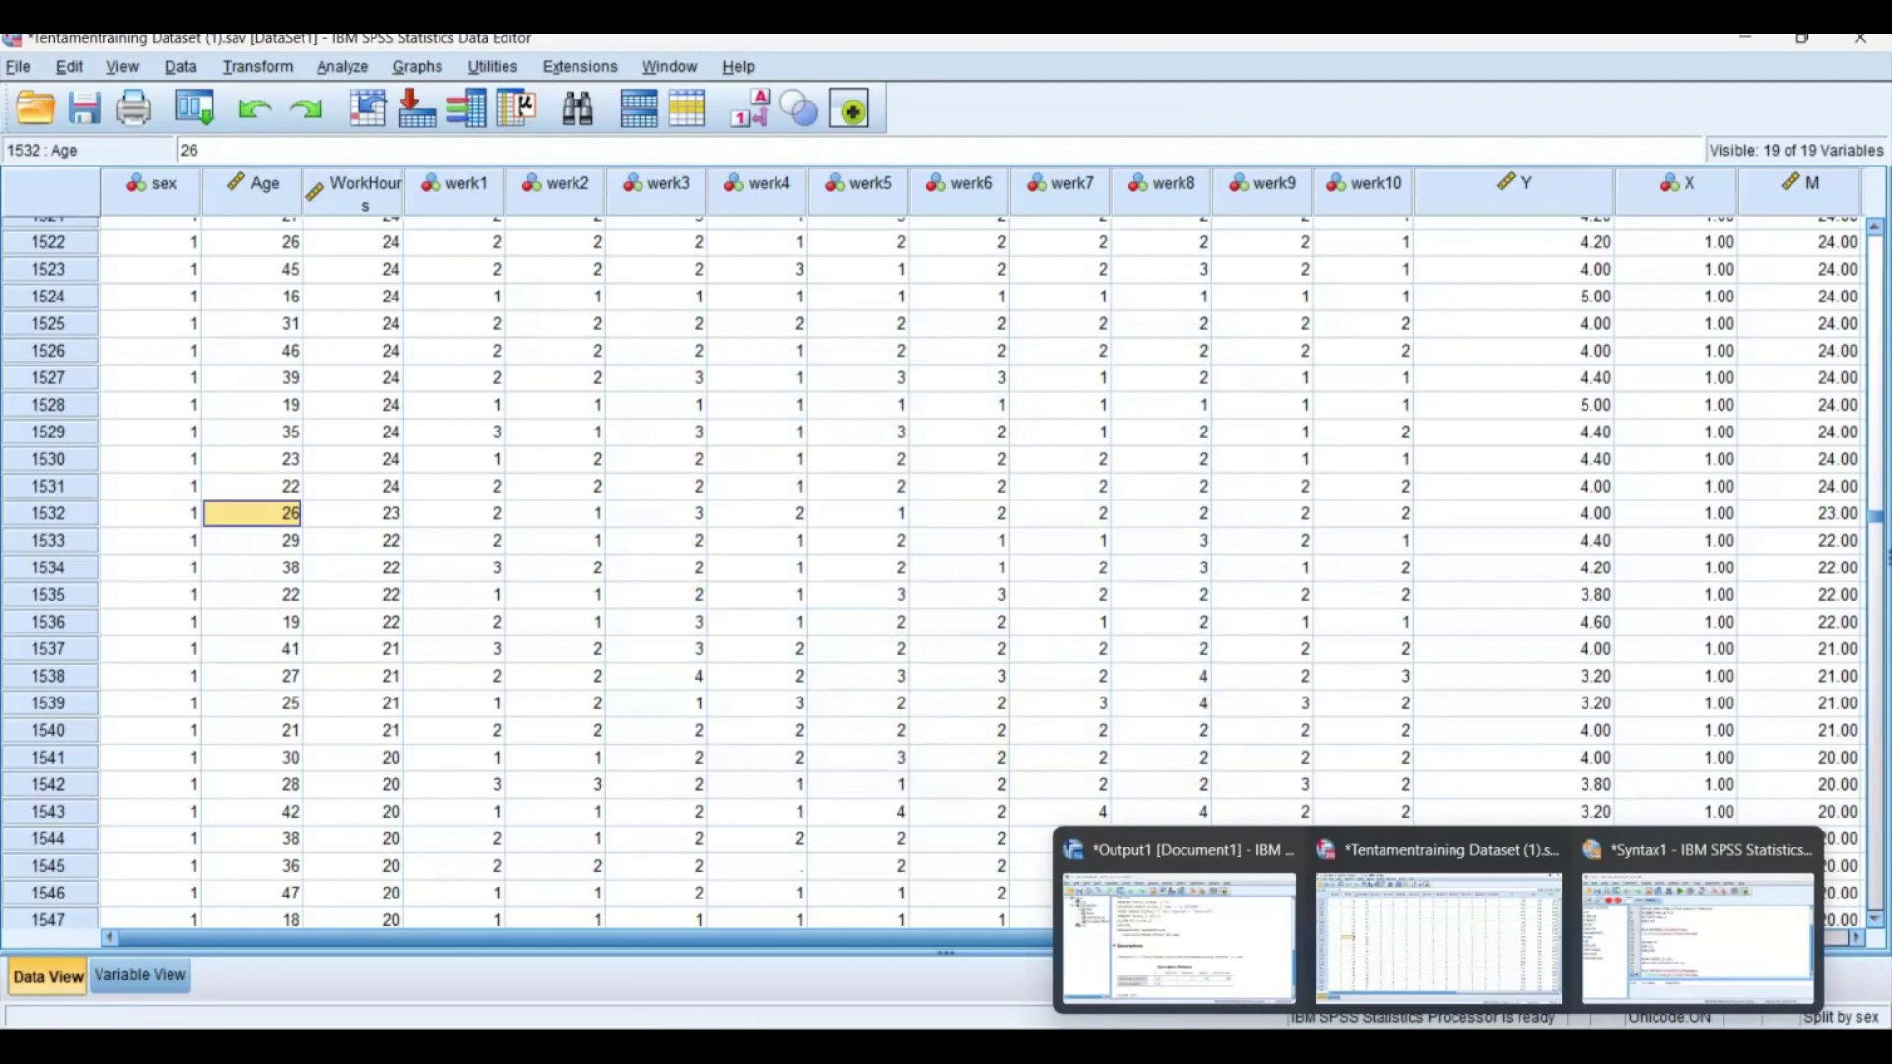
left_click(1594, 968)
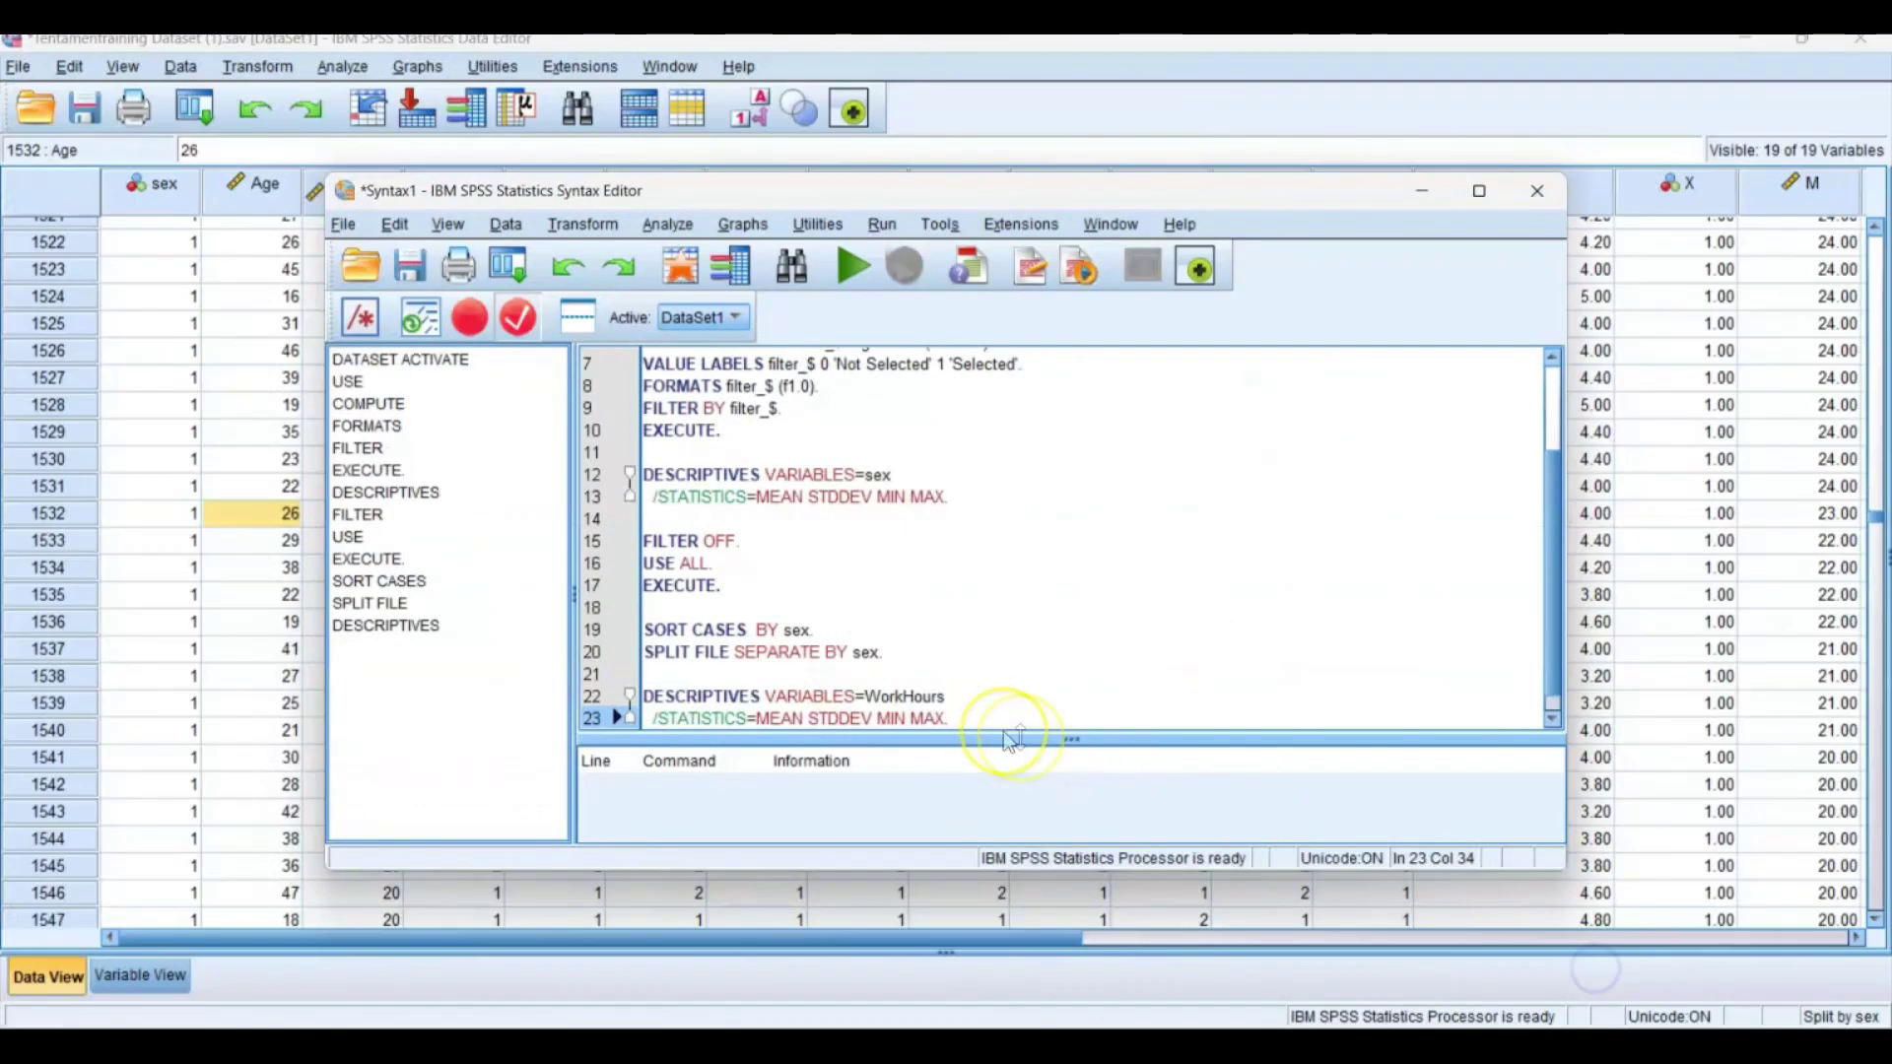
left_click_drag(985, 713, 631, 694)
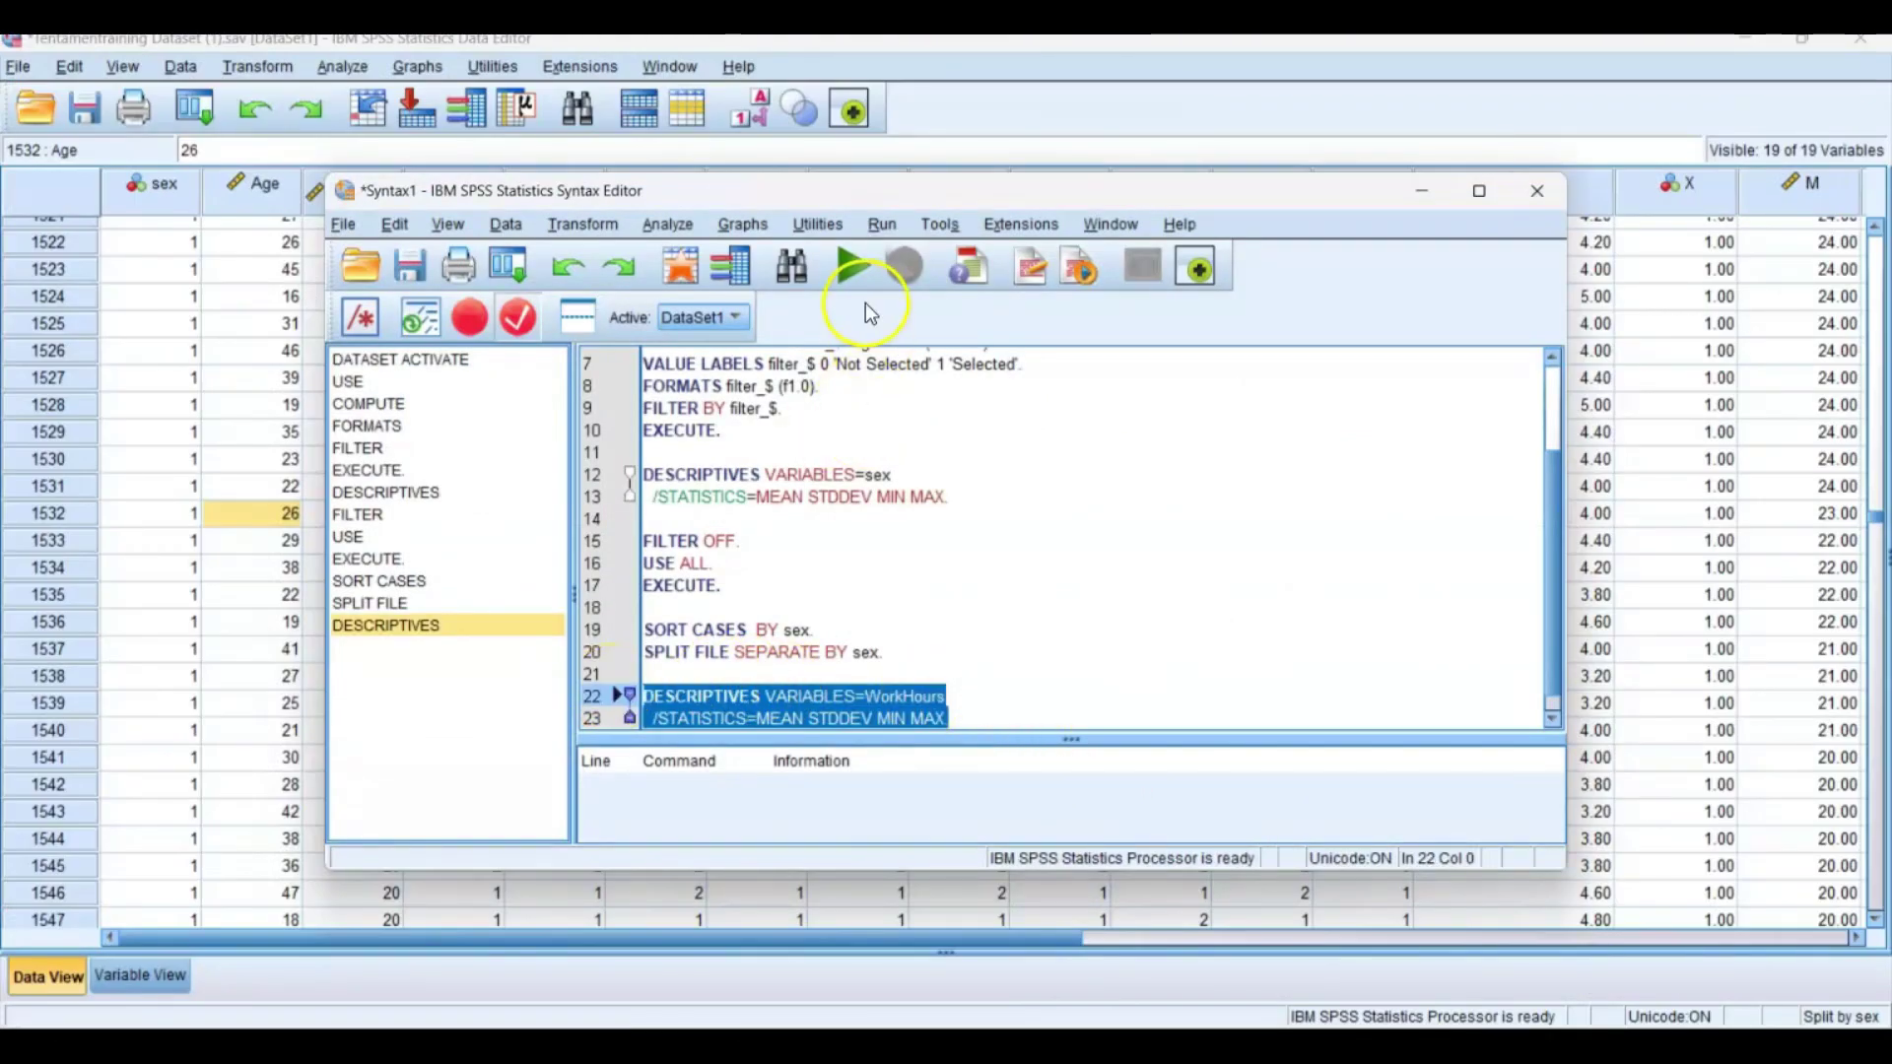
left_click(839, 268)
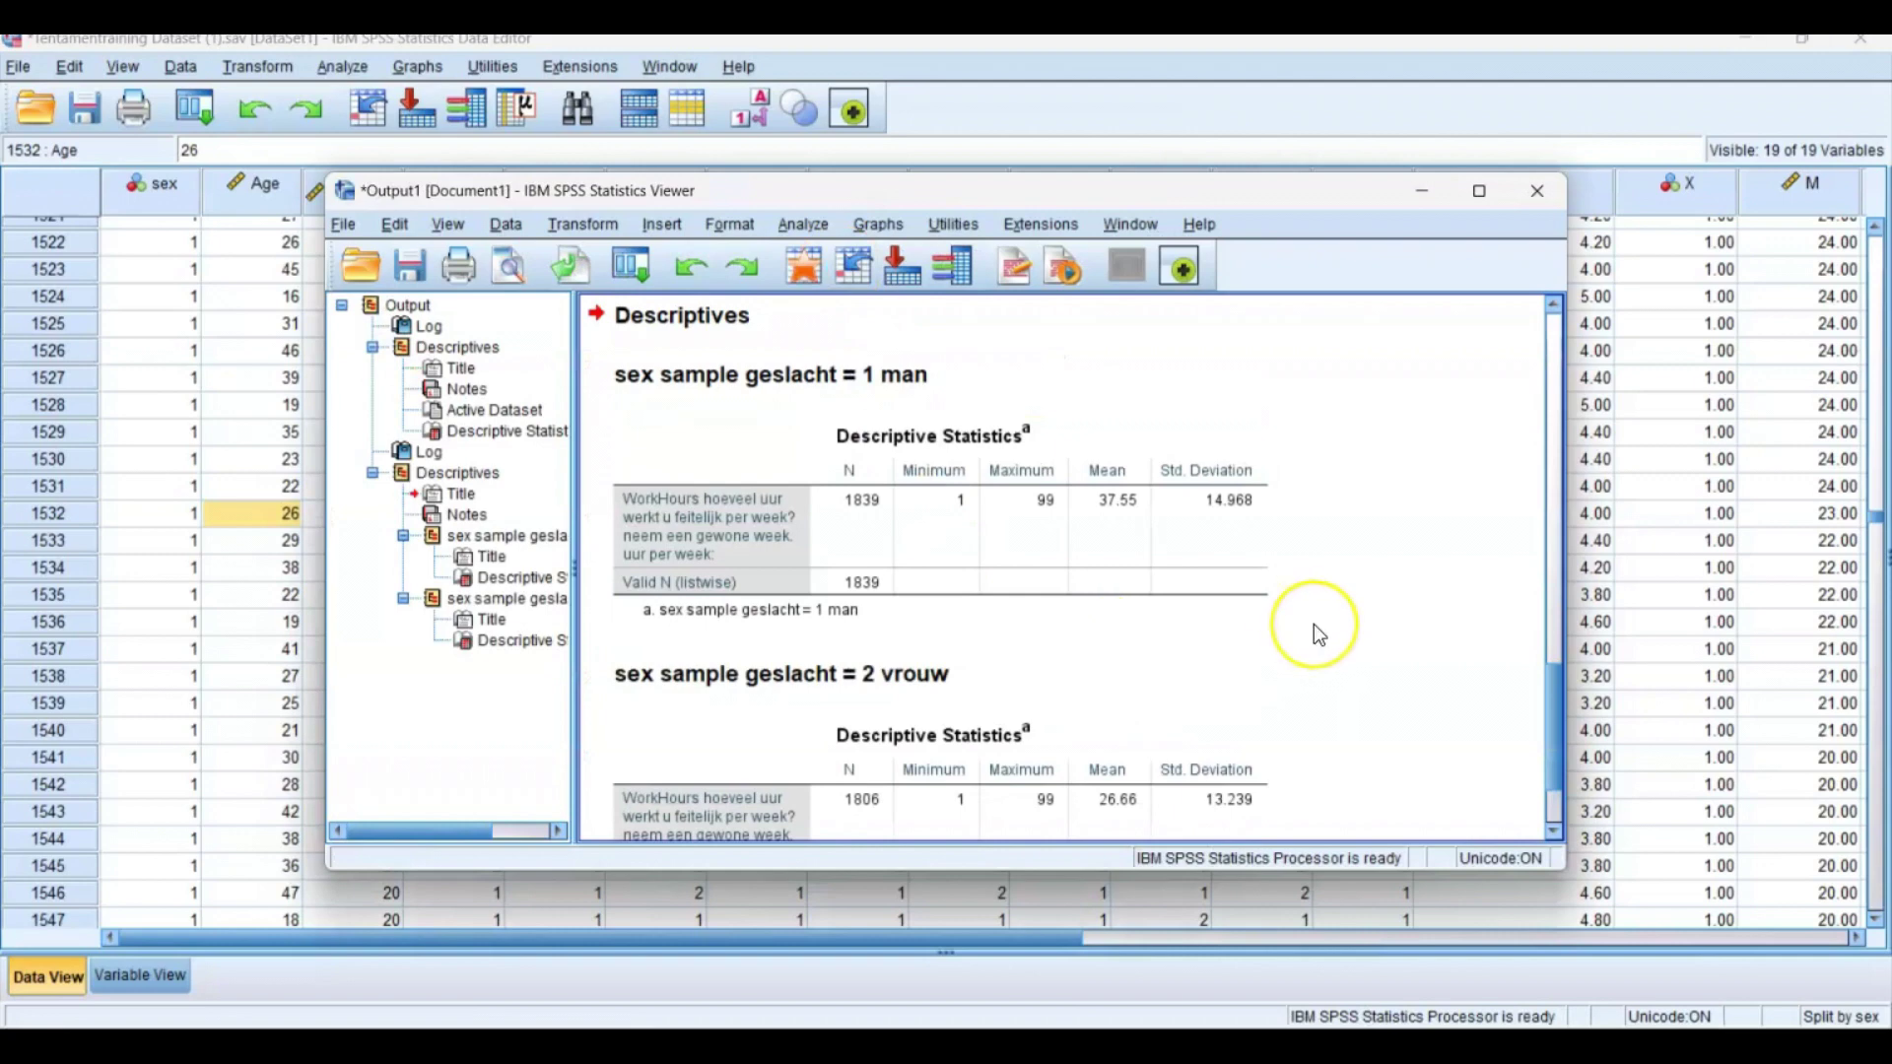
scroll(1314, 623, "down", 3)
scroll(1315, 623, "up", 2)
left_click(852, 501)
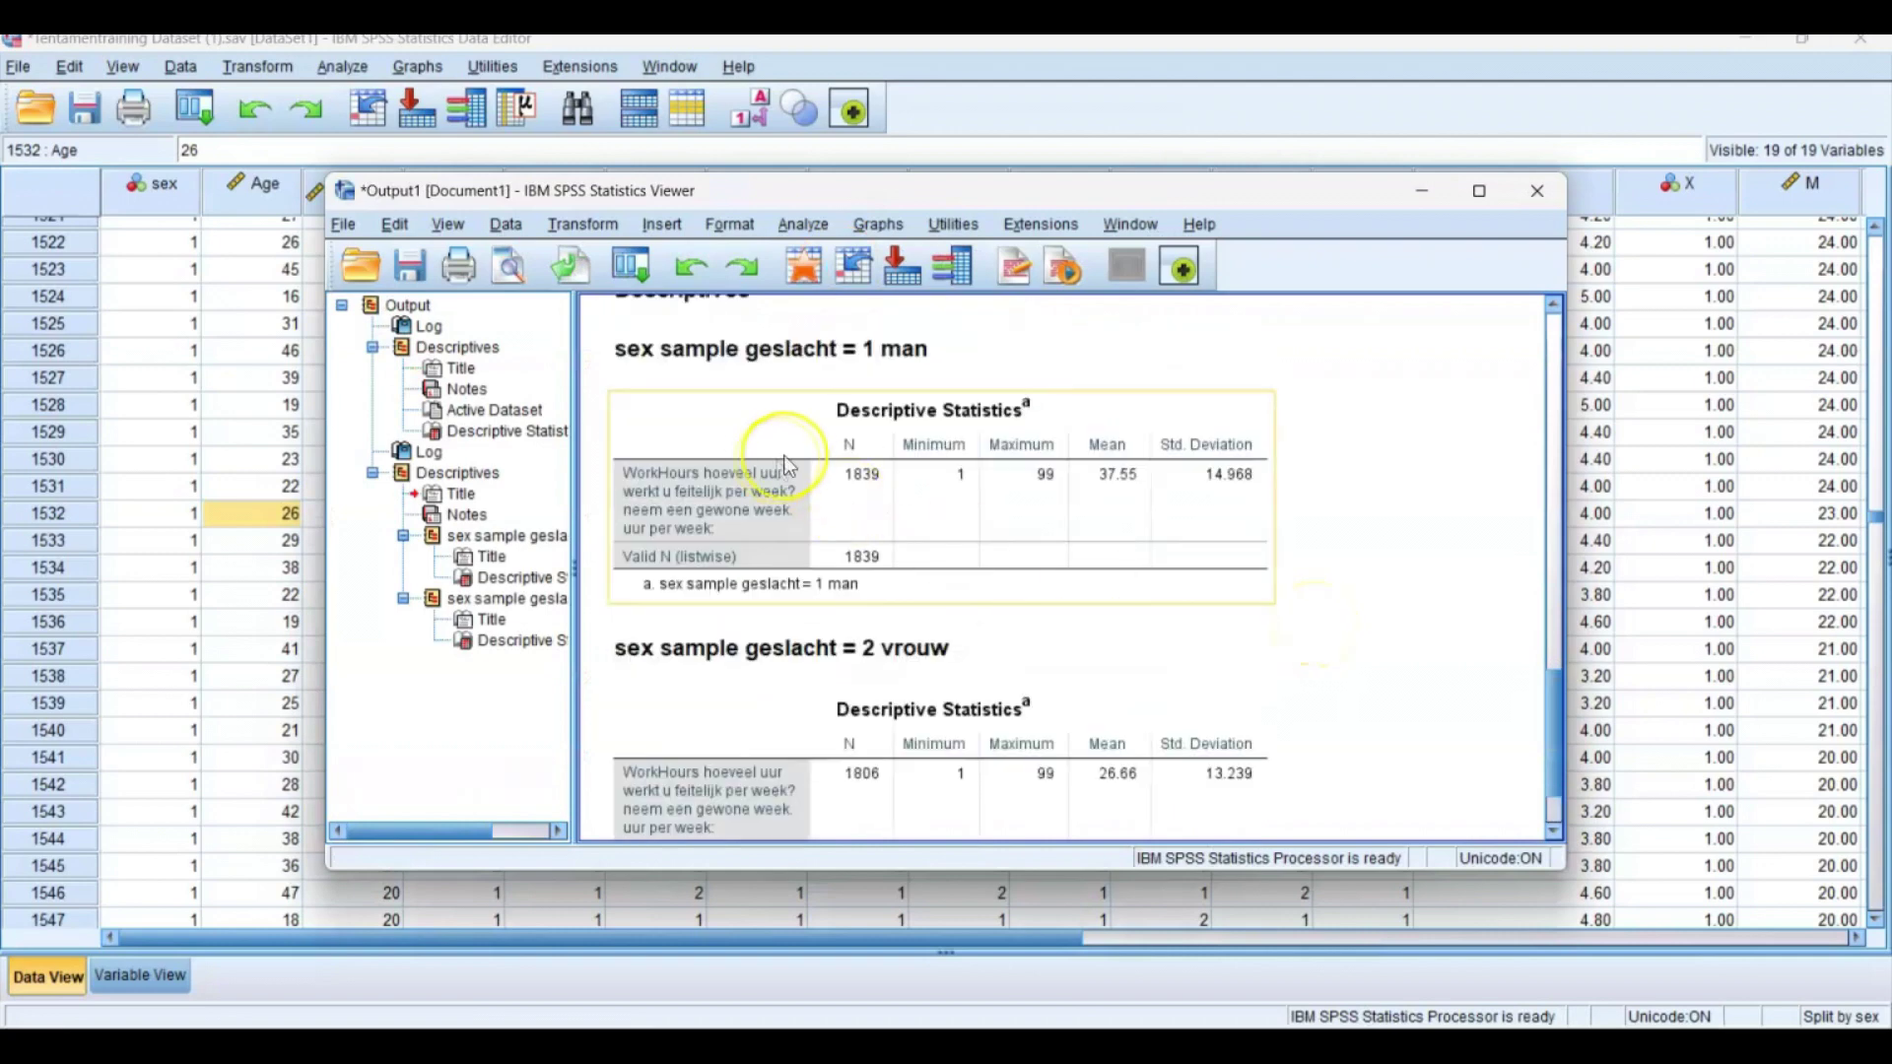
left_click(886, 357)
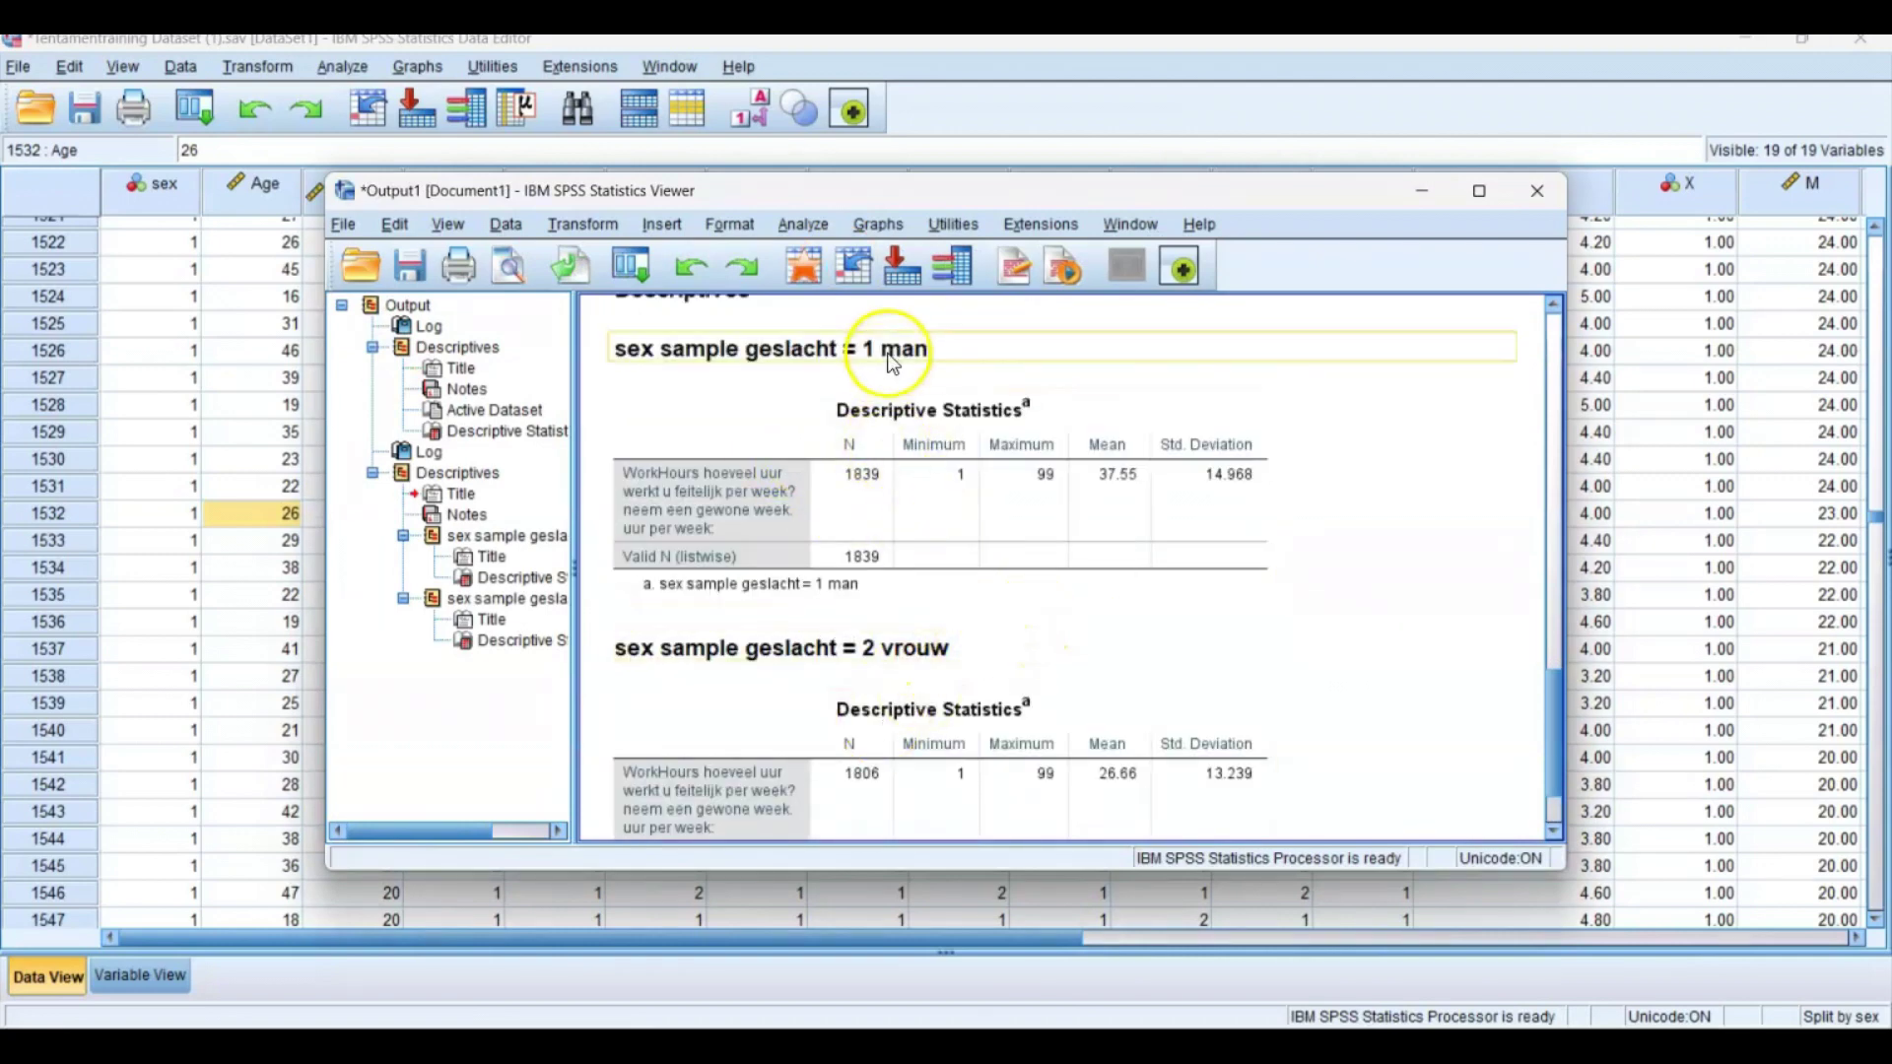
left_click(866, 512)
scroll(980, 528, "down", 1)
left_click(970, 537)
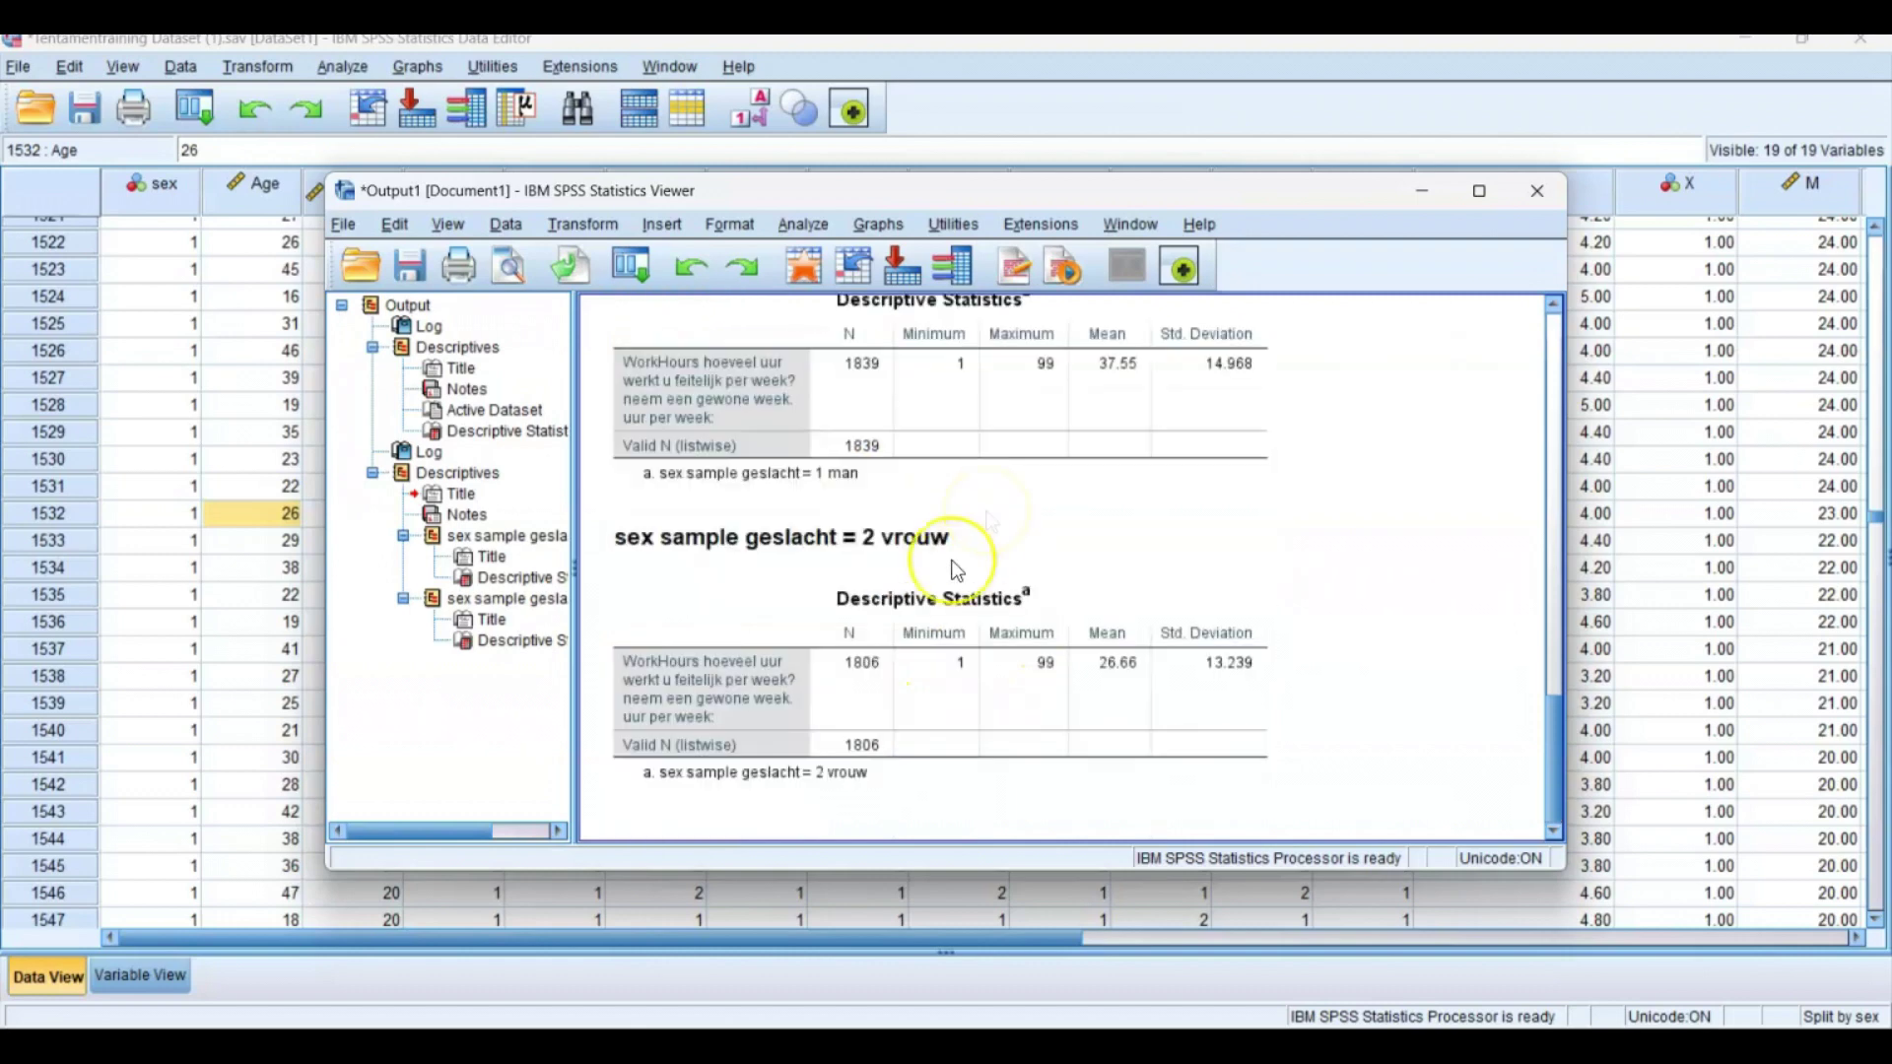
left_click(857, 591)
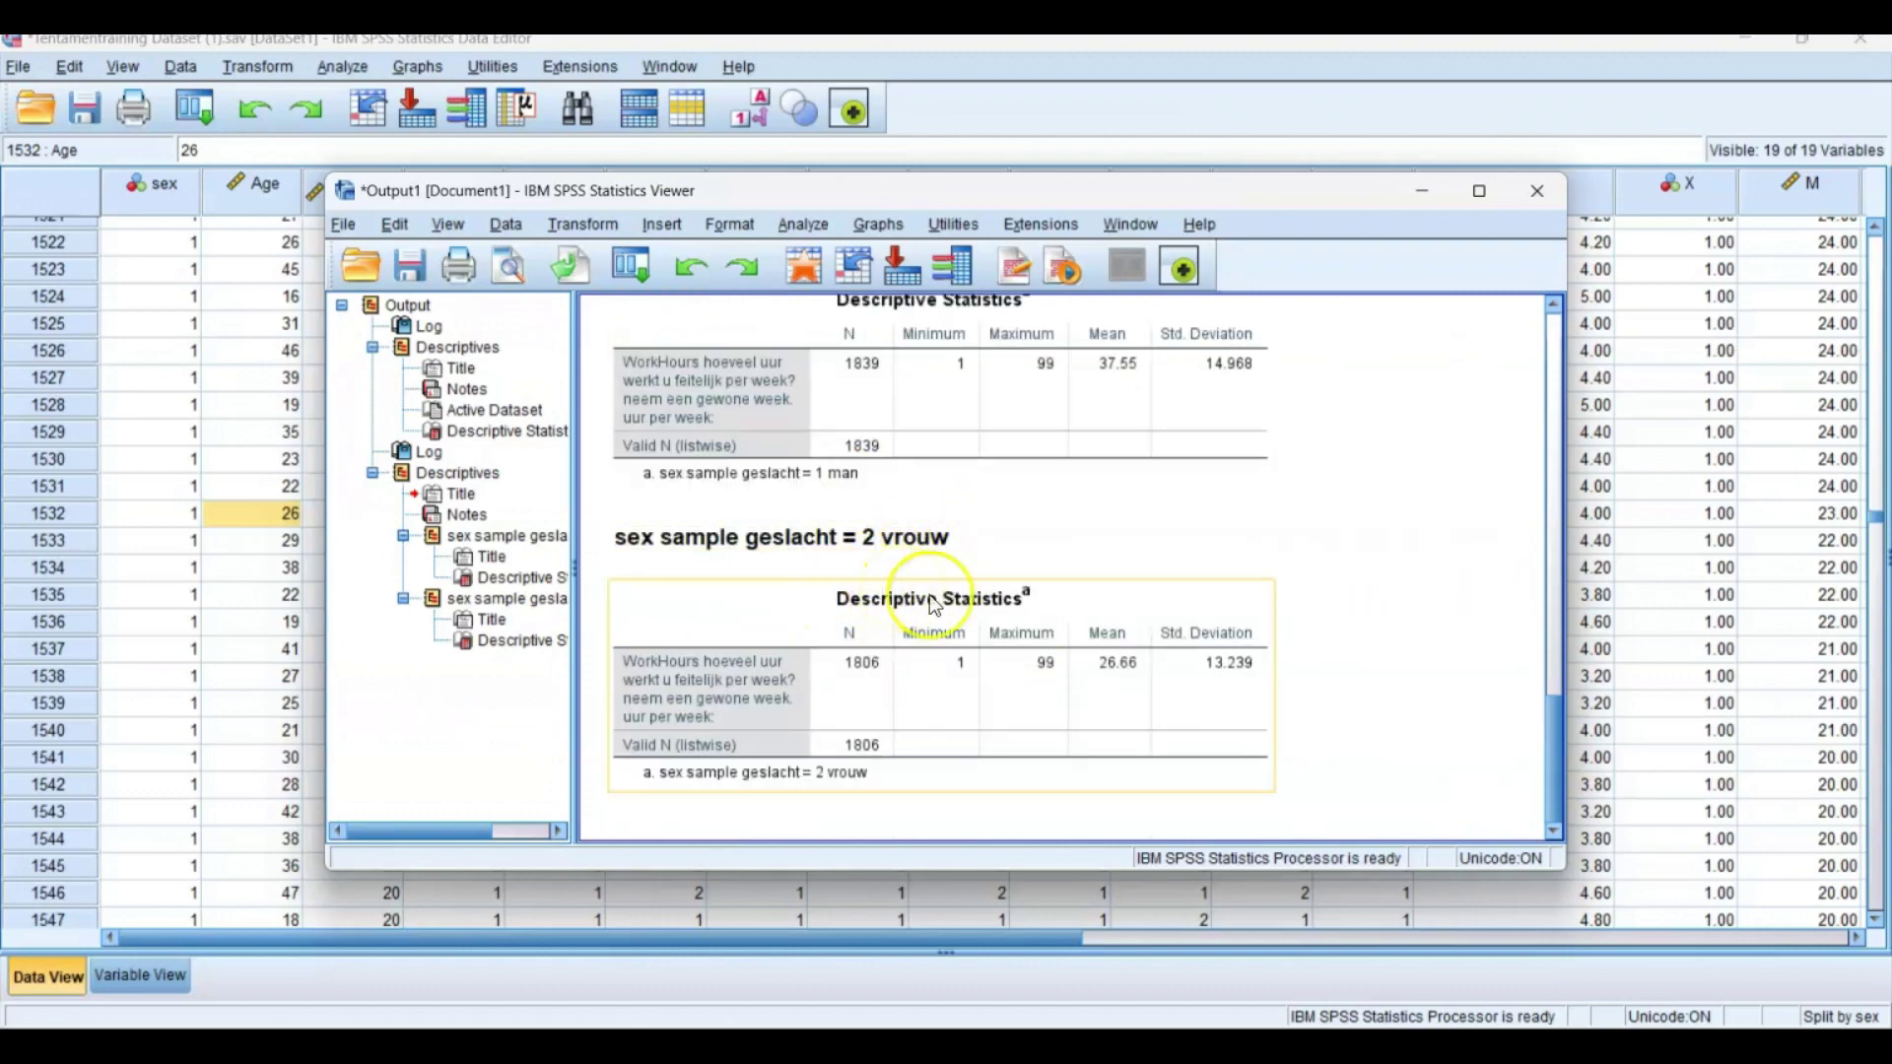
left_click(1051, 664)
left_click(890, 512)
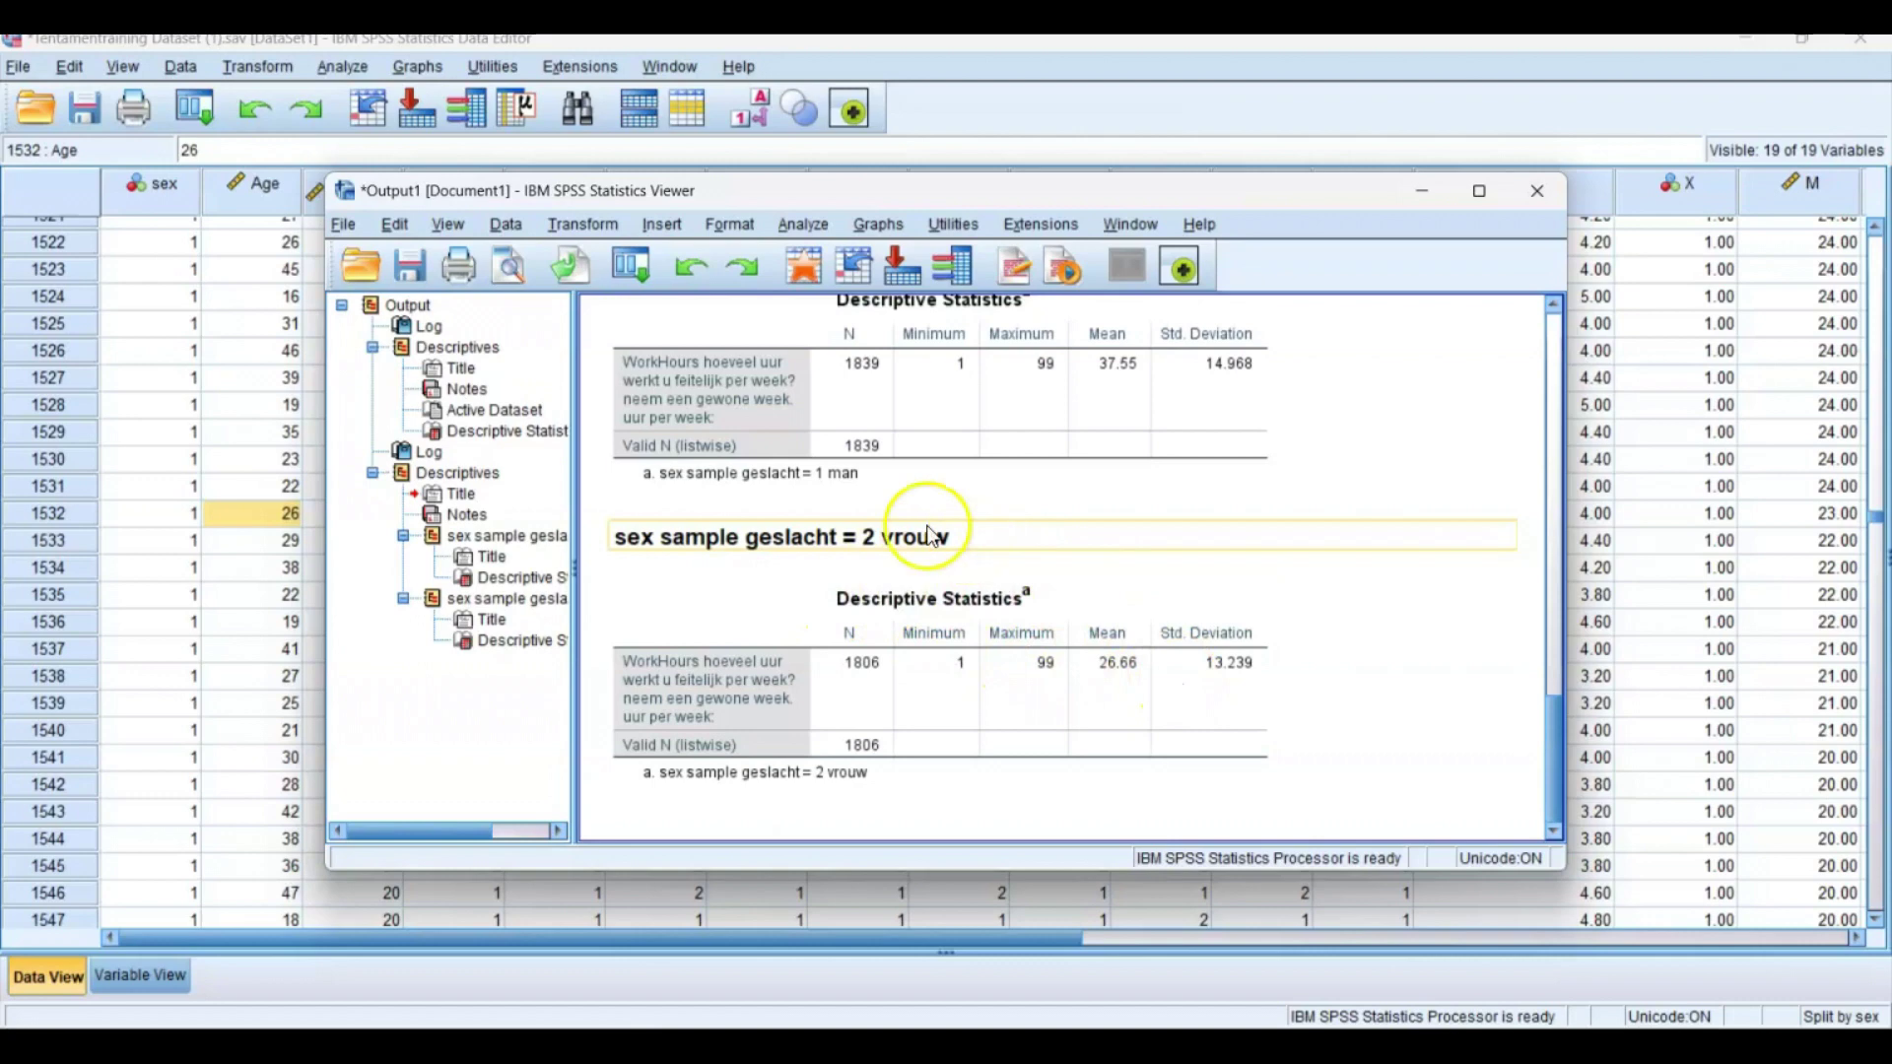
left_click(865, 394)
left_click(883, 589)
left_click(849, 544)
left_click(856, 510)
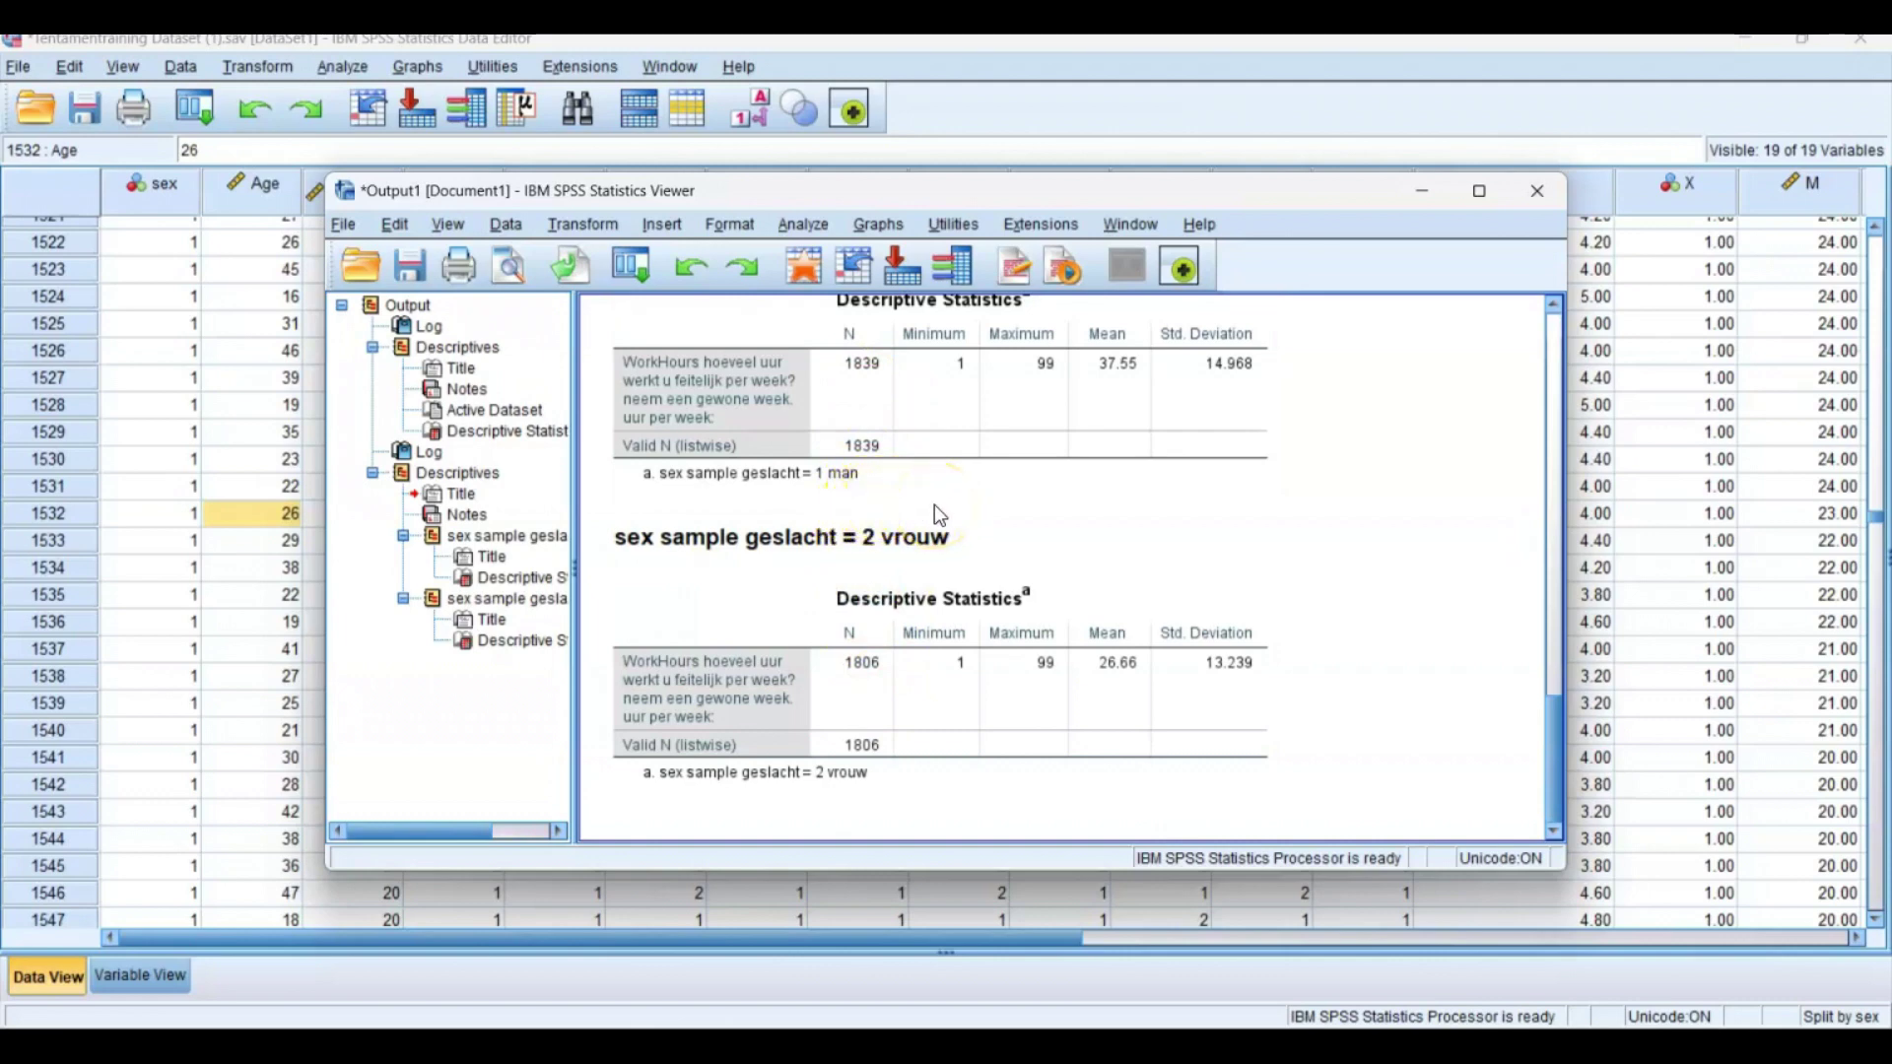
left_click(1457, 537)
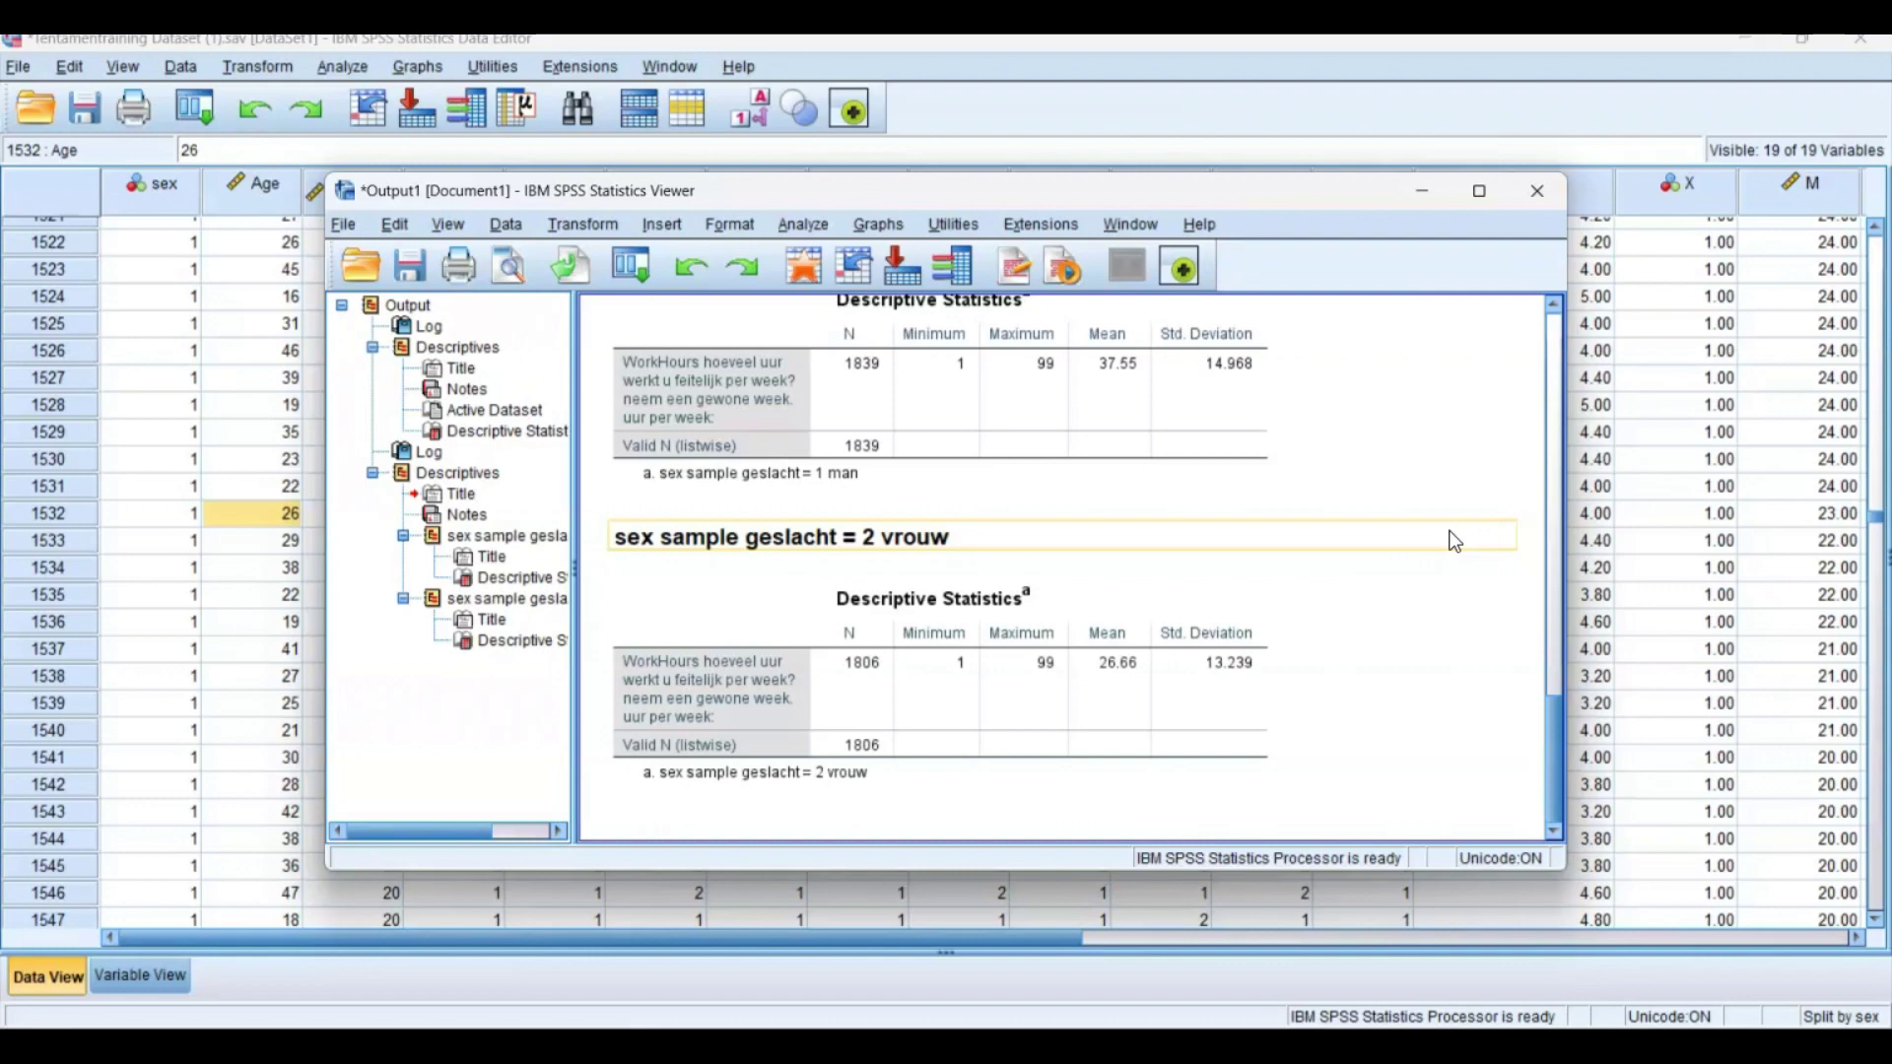
Set Split File to 'Analyze all cases, do not create groups' and paste.
left_click(509, 226)
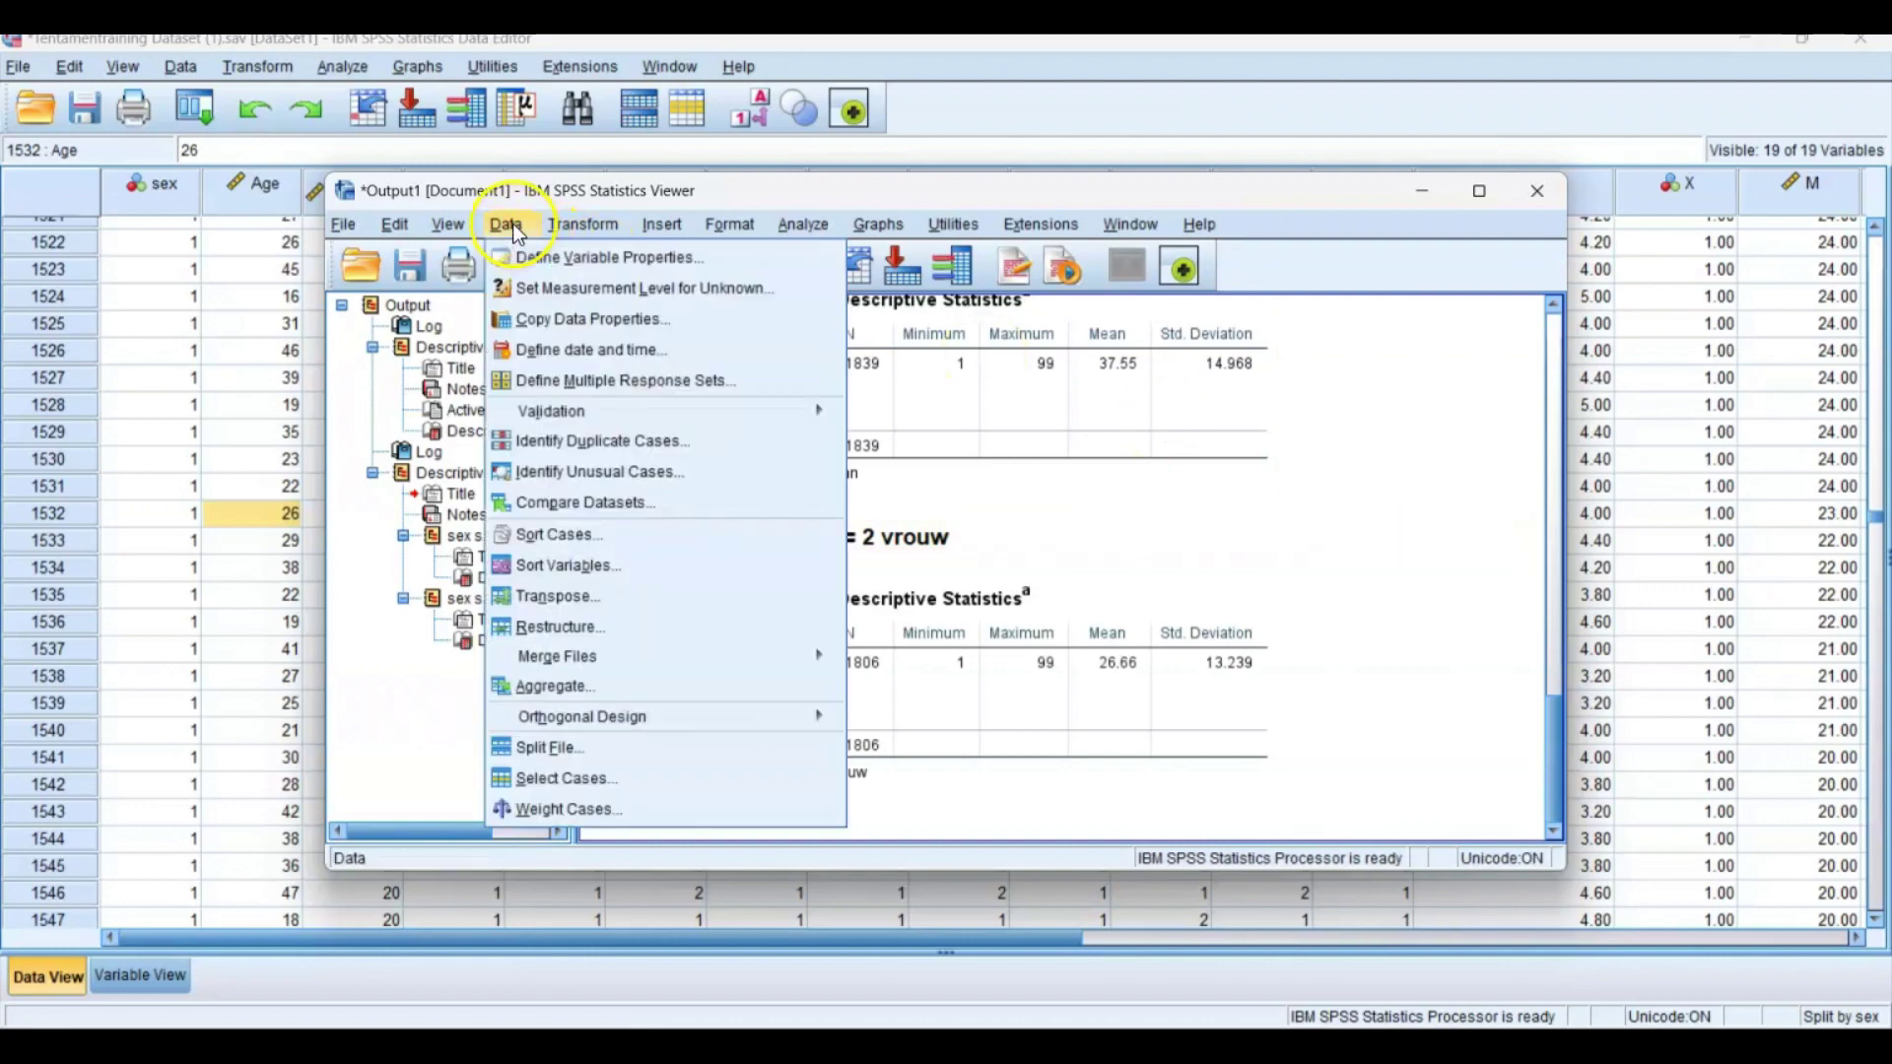
left_click(576, 747)
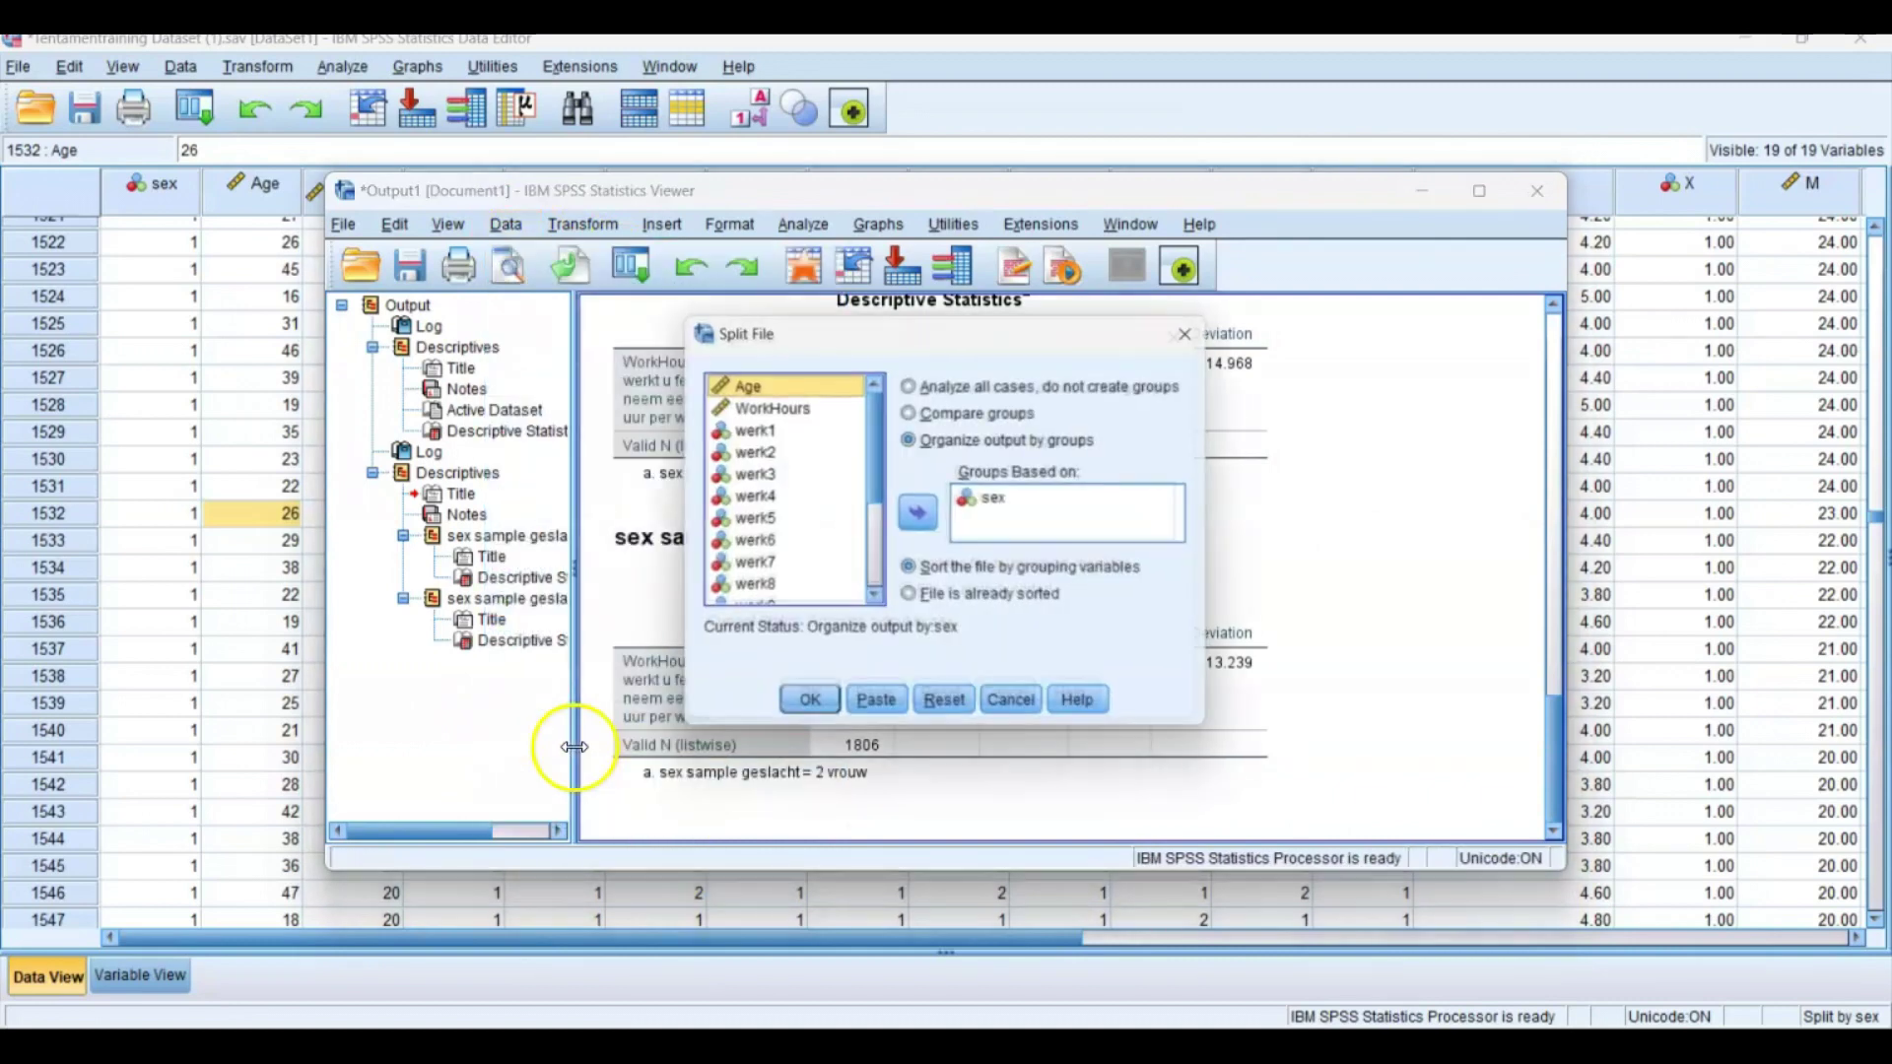
left_click(954, 385)
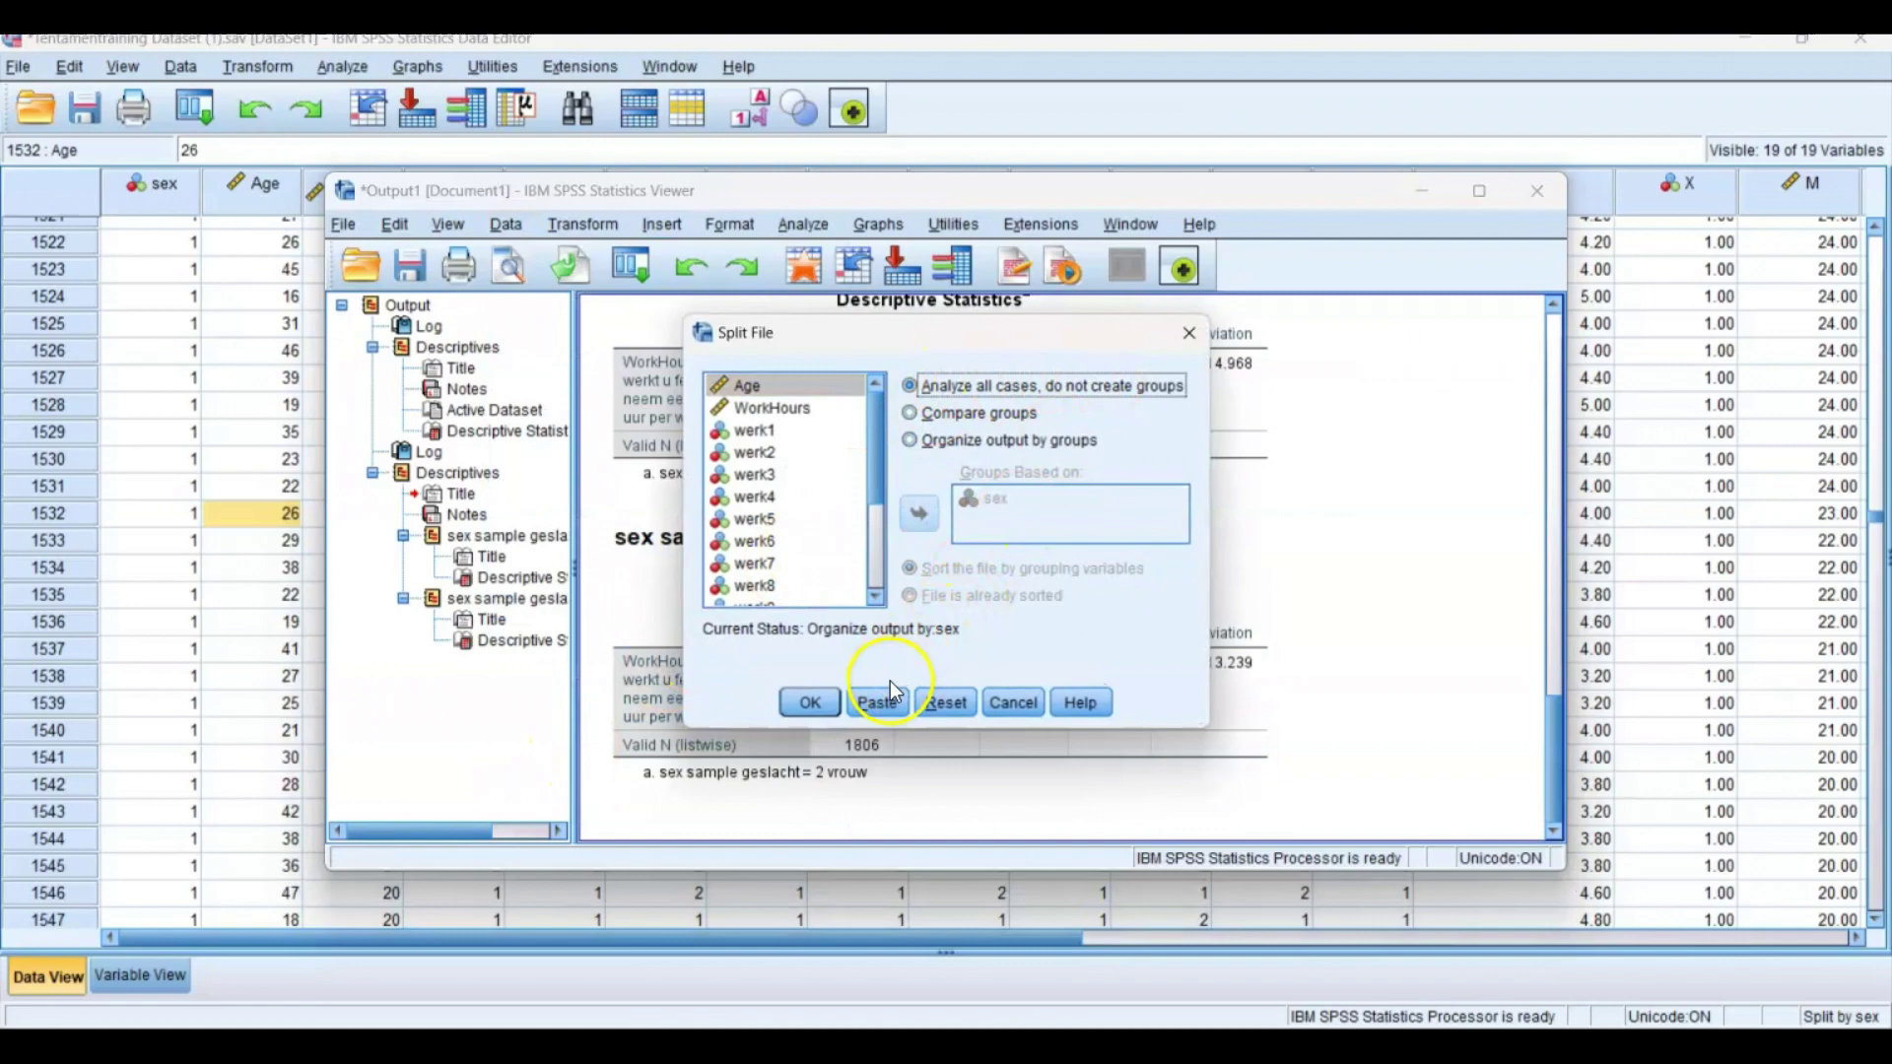
key("Return")
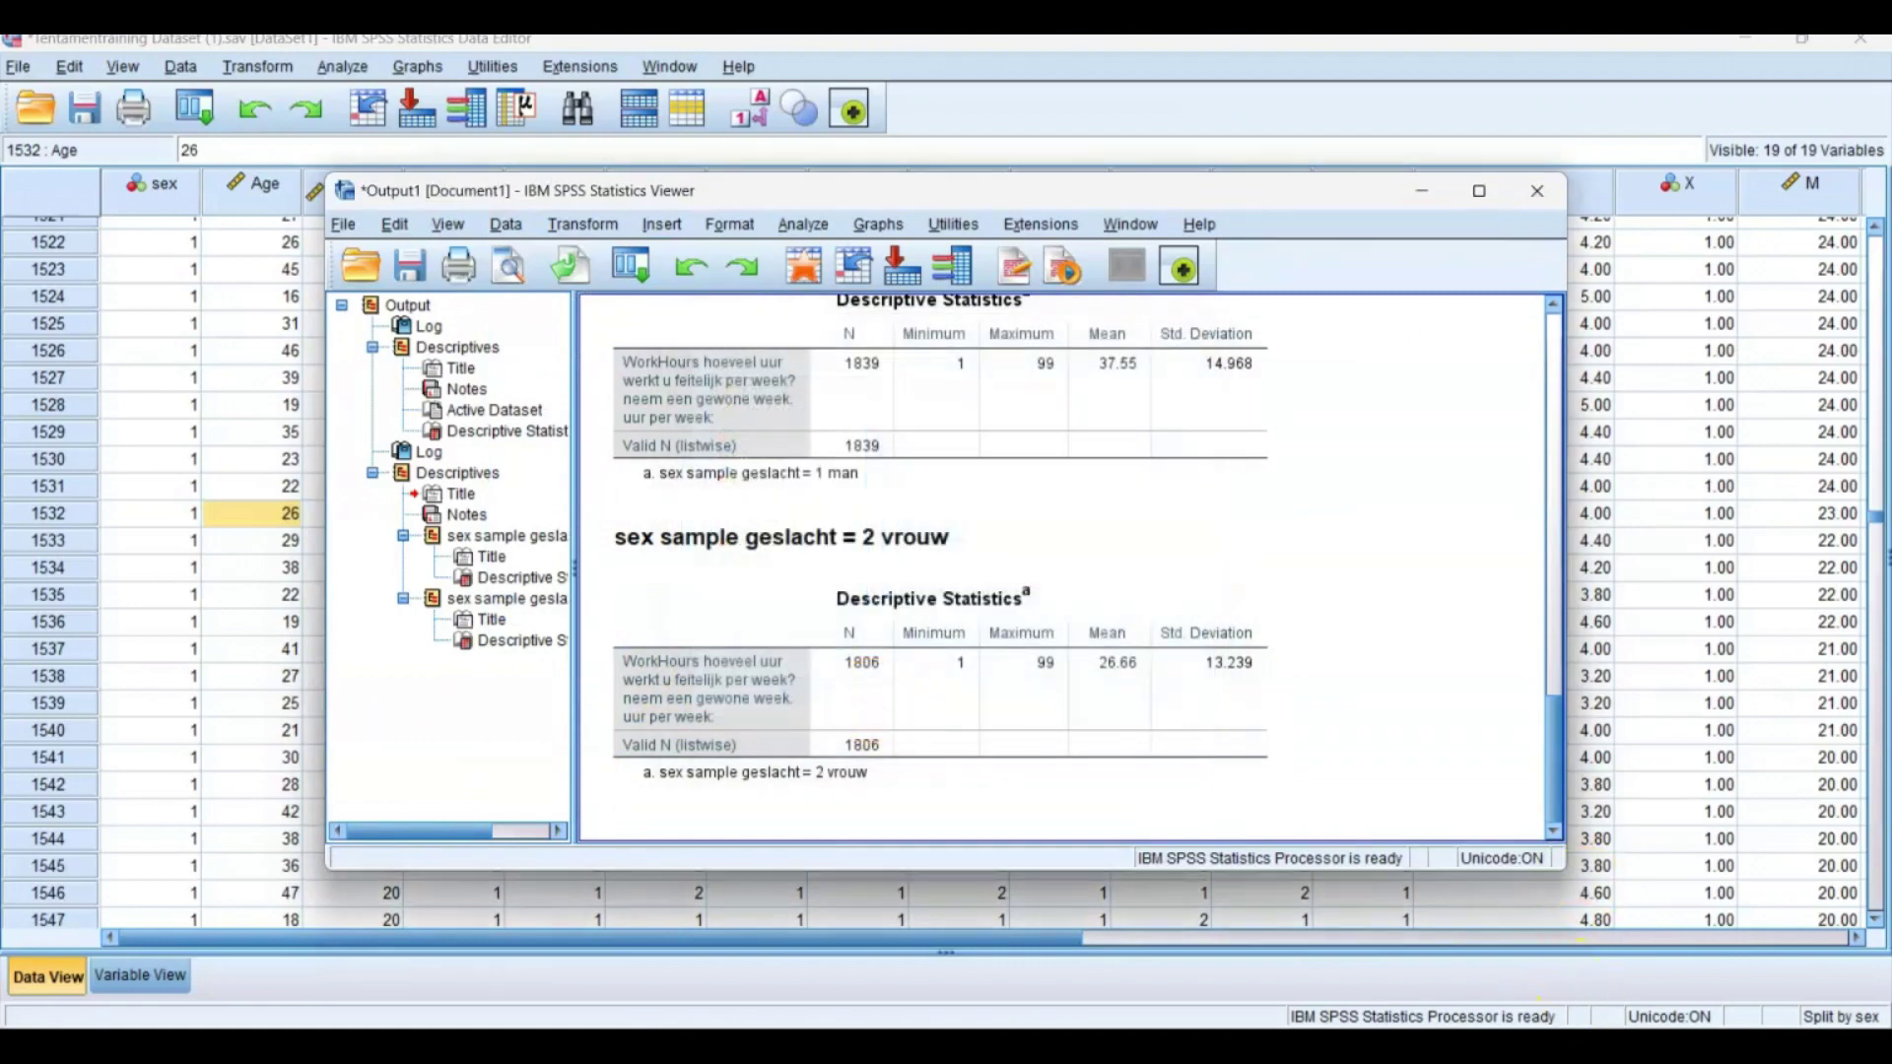
Run SPLIT FILE OFF in the syntax and return to the Data Editor.
left_click(1688, 908)
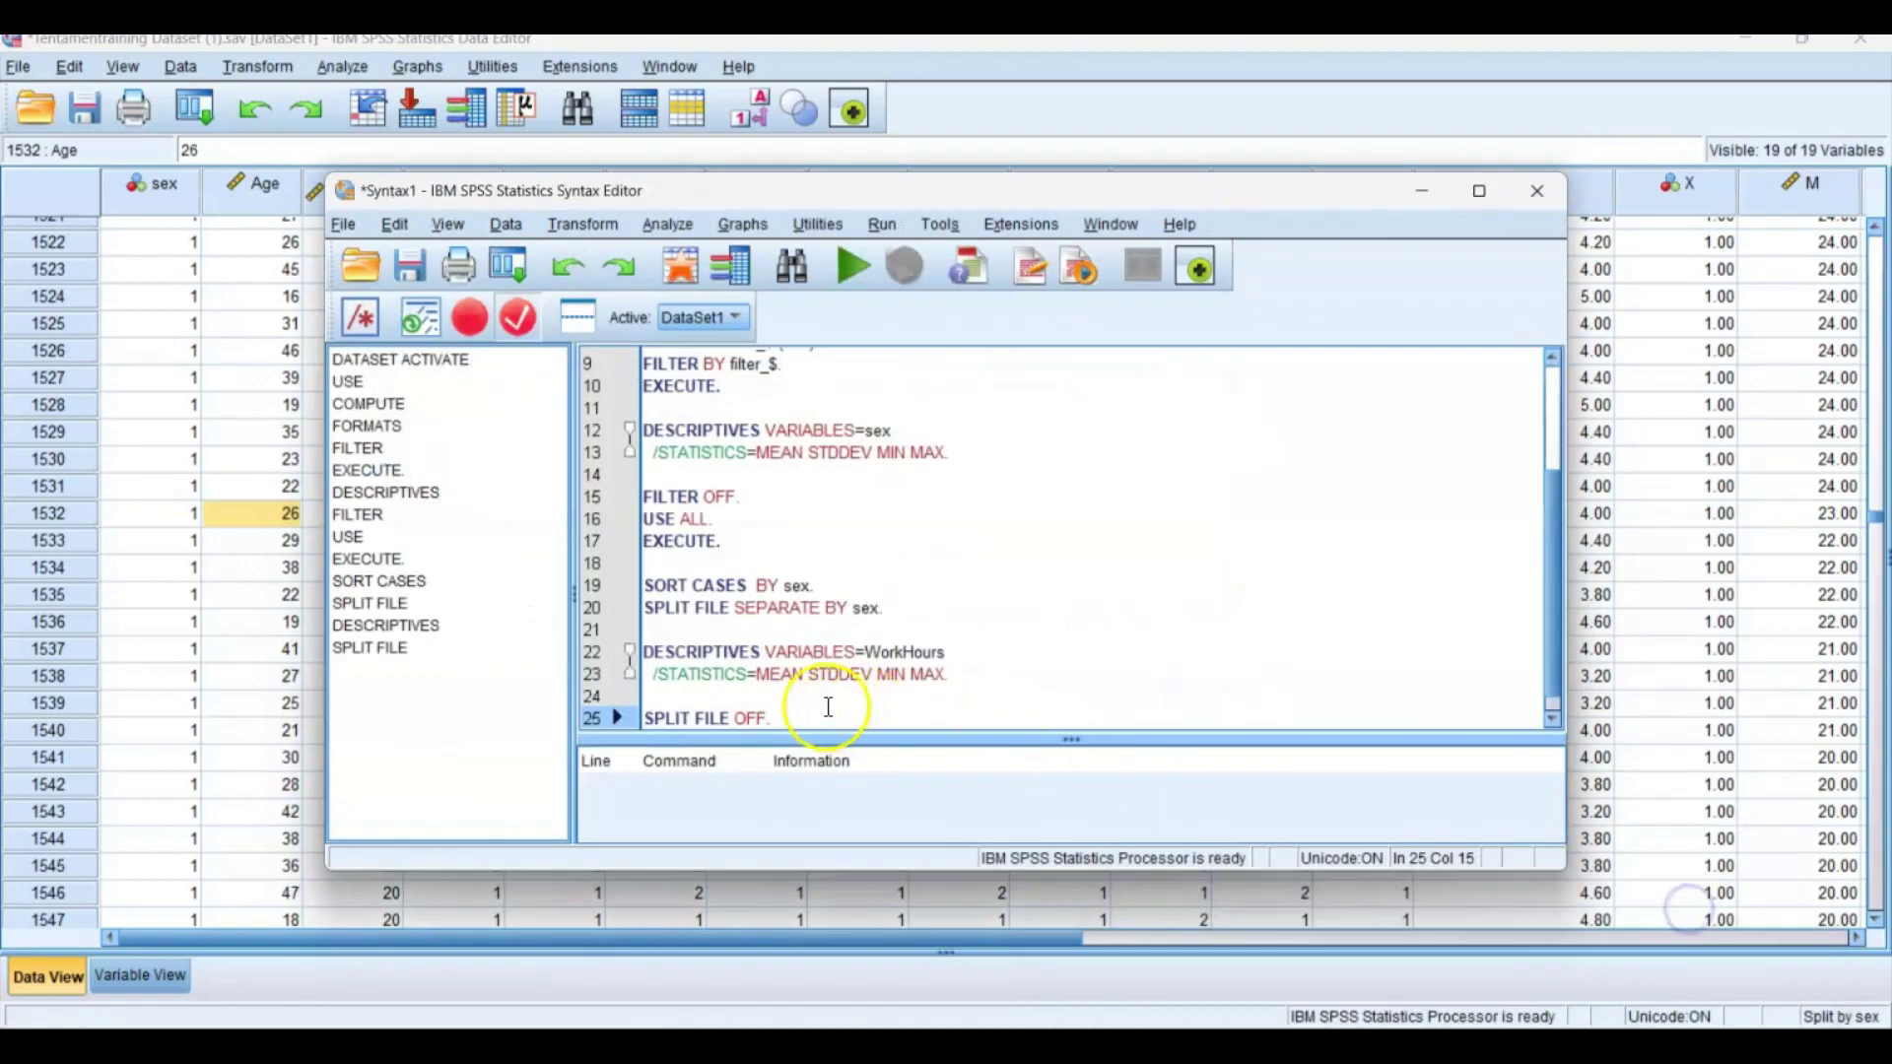
key("Return")
left_click(658, 721)
left_click_drag(658, 721, 632, 687)
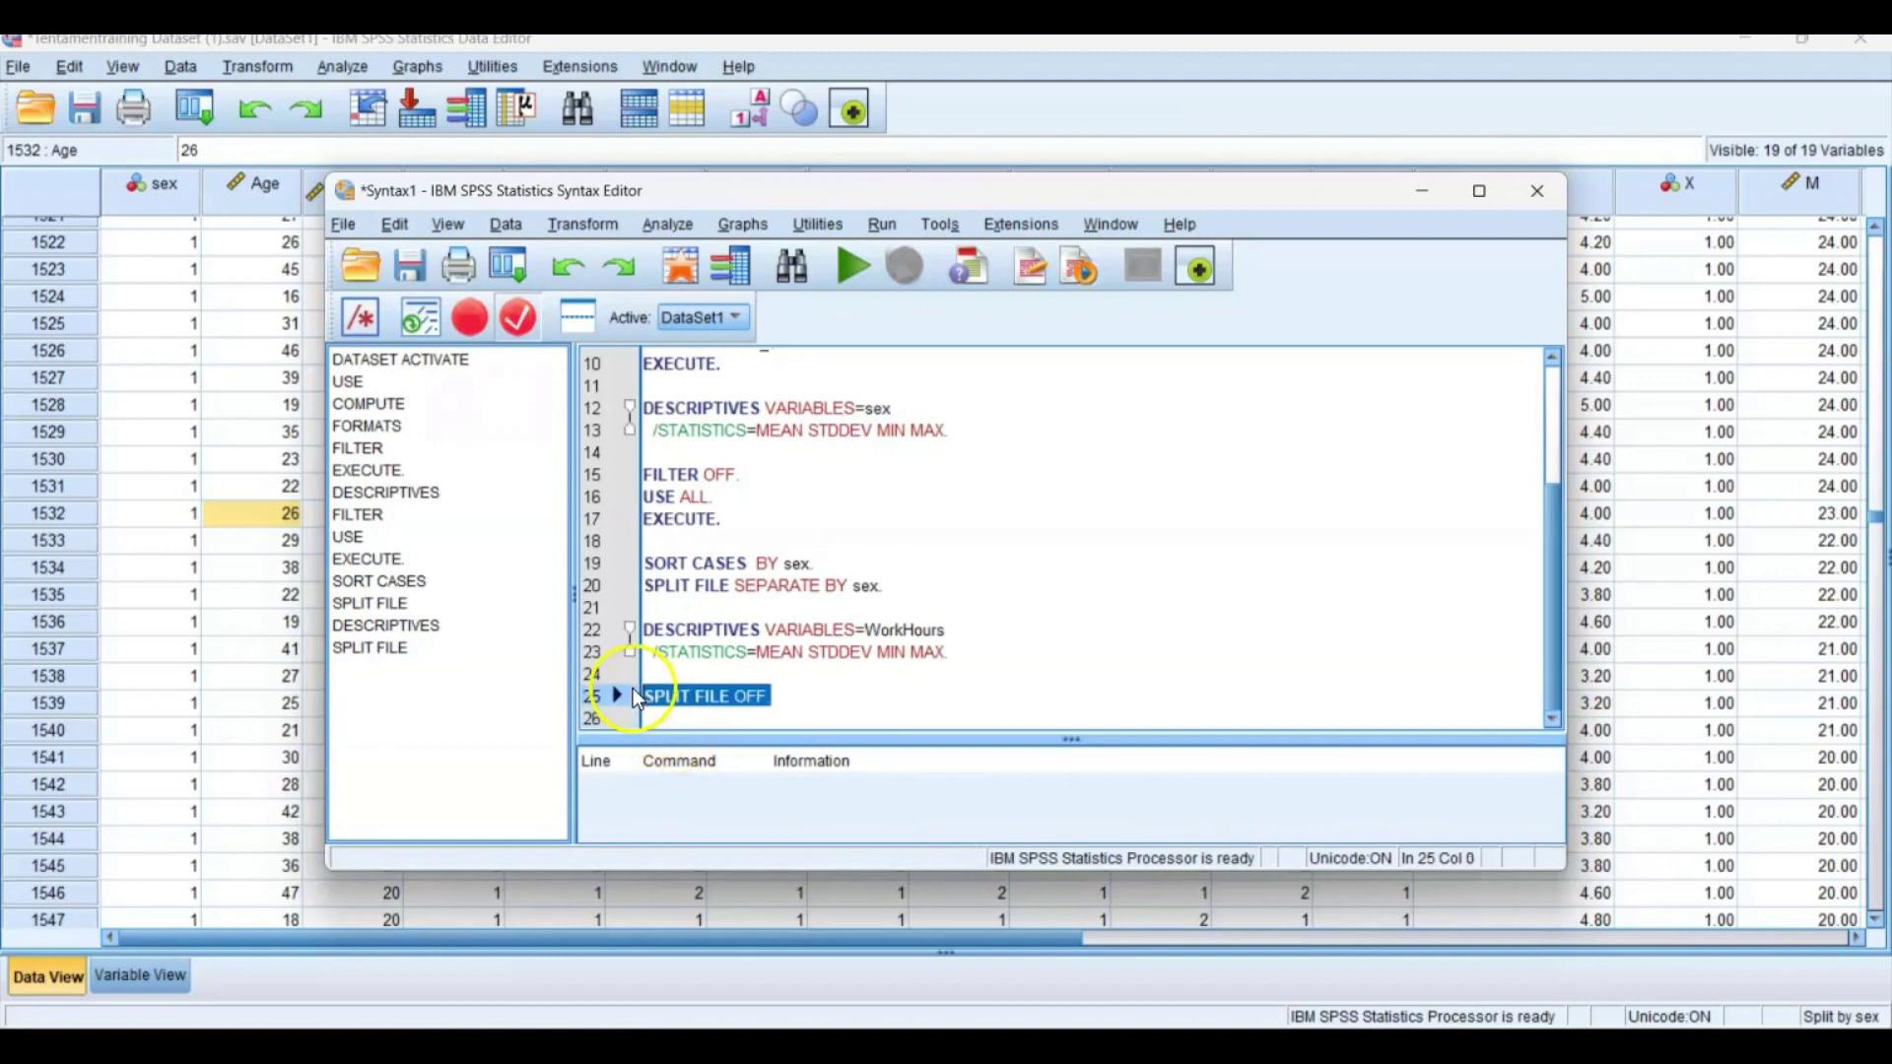
left_click(836, 258)
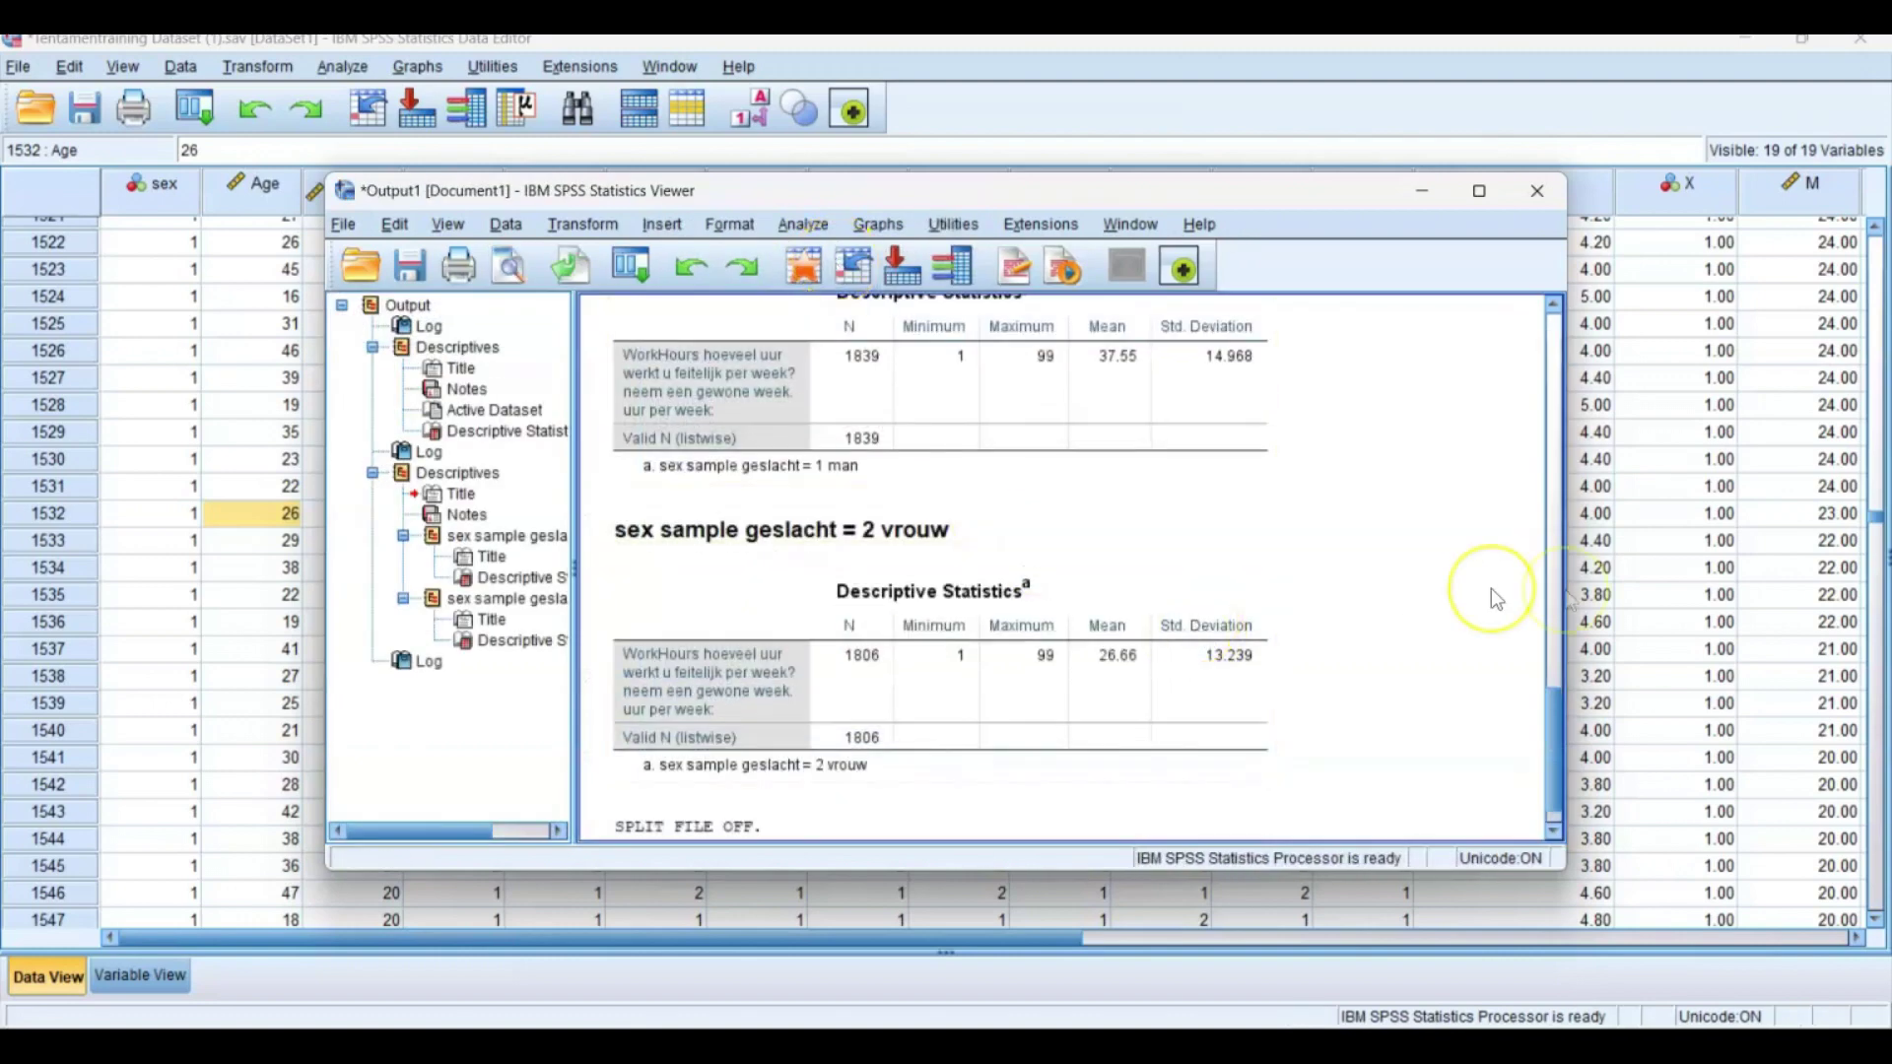
left_click(1580, 594)
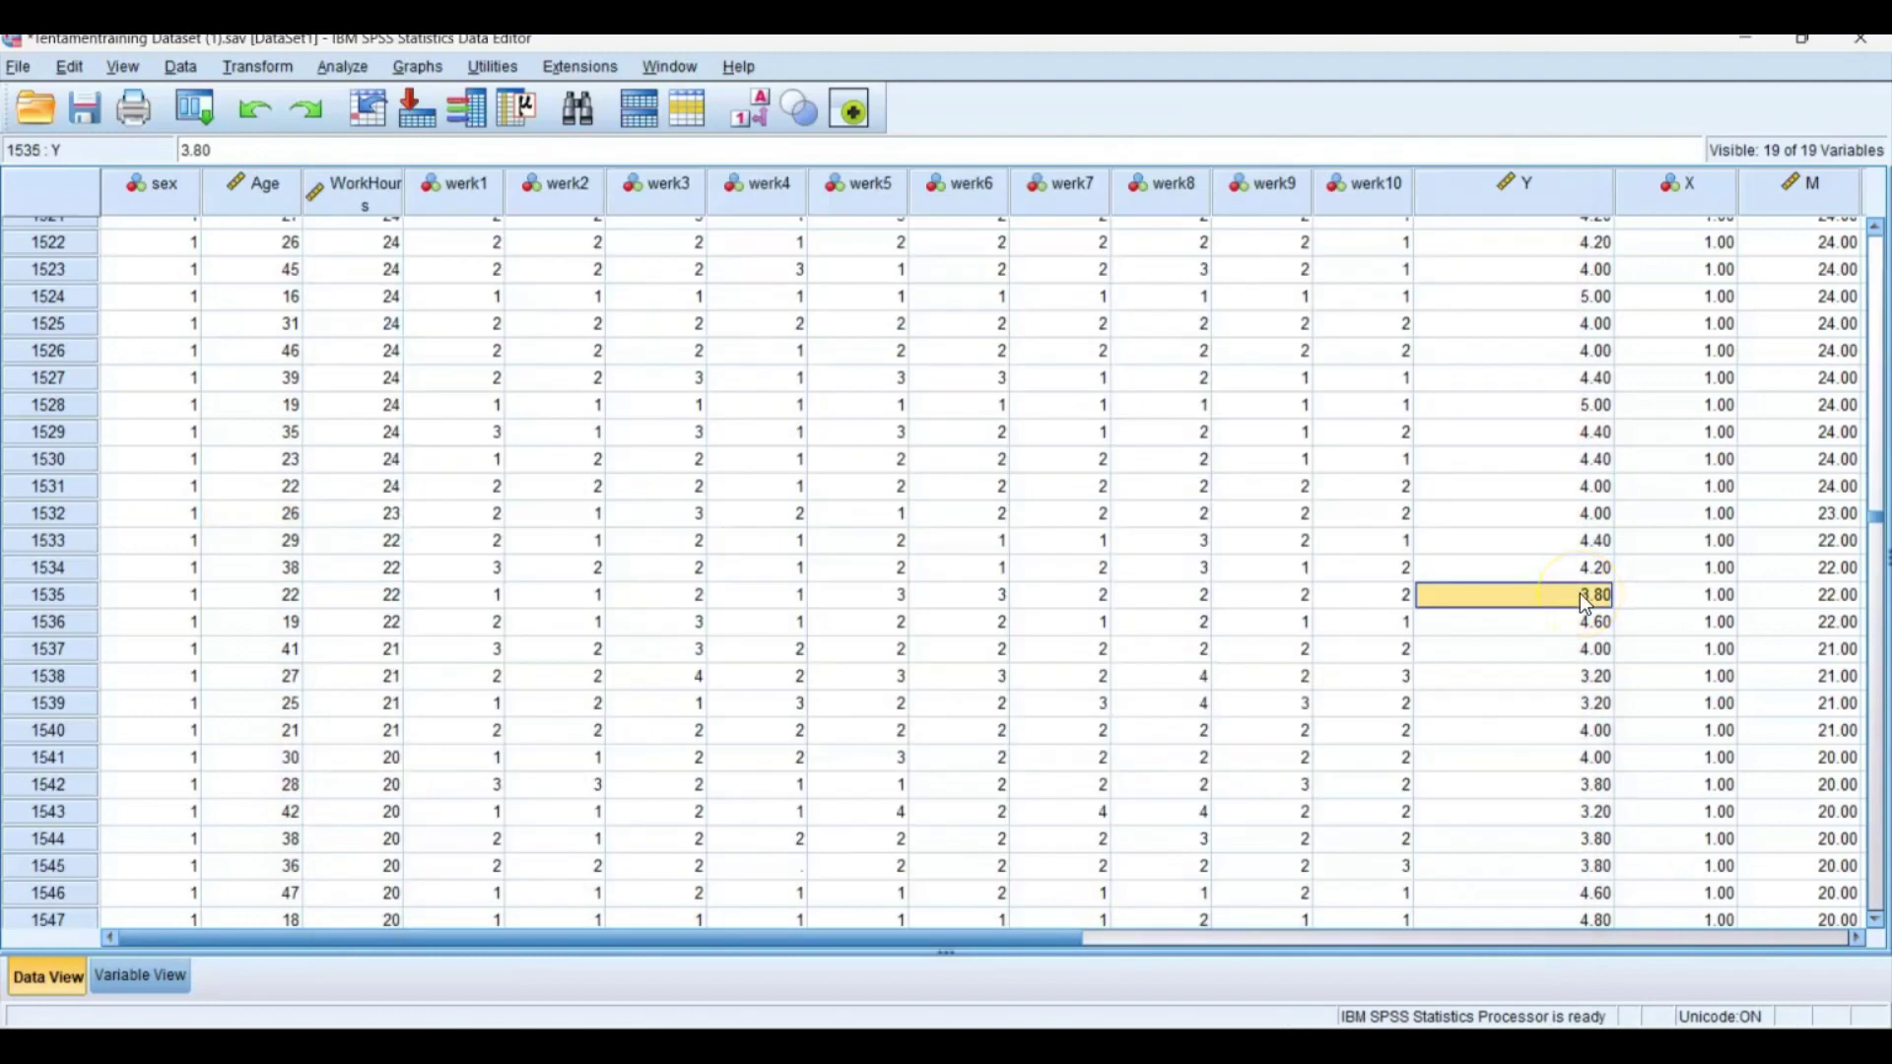